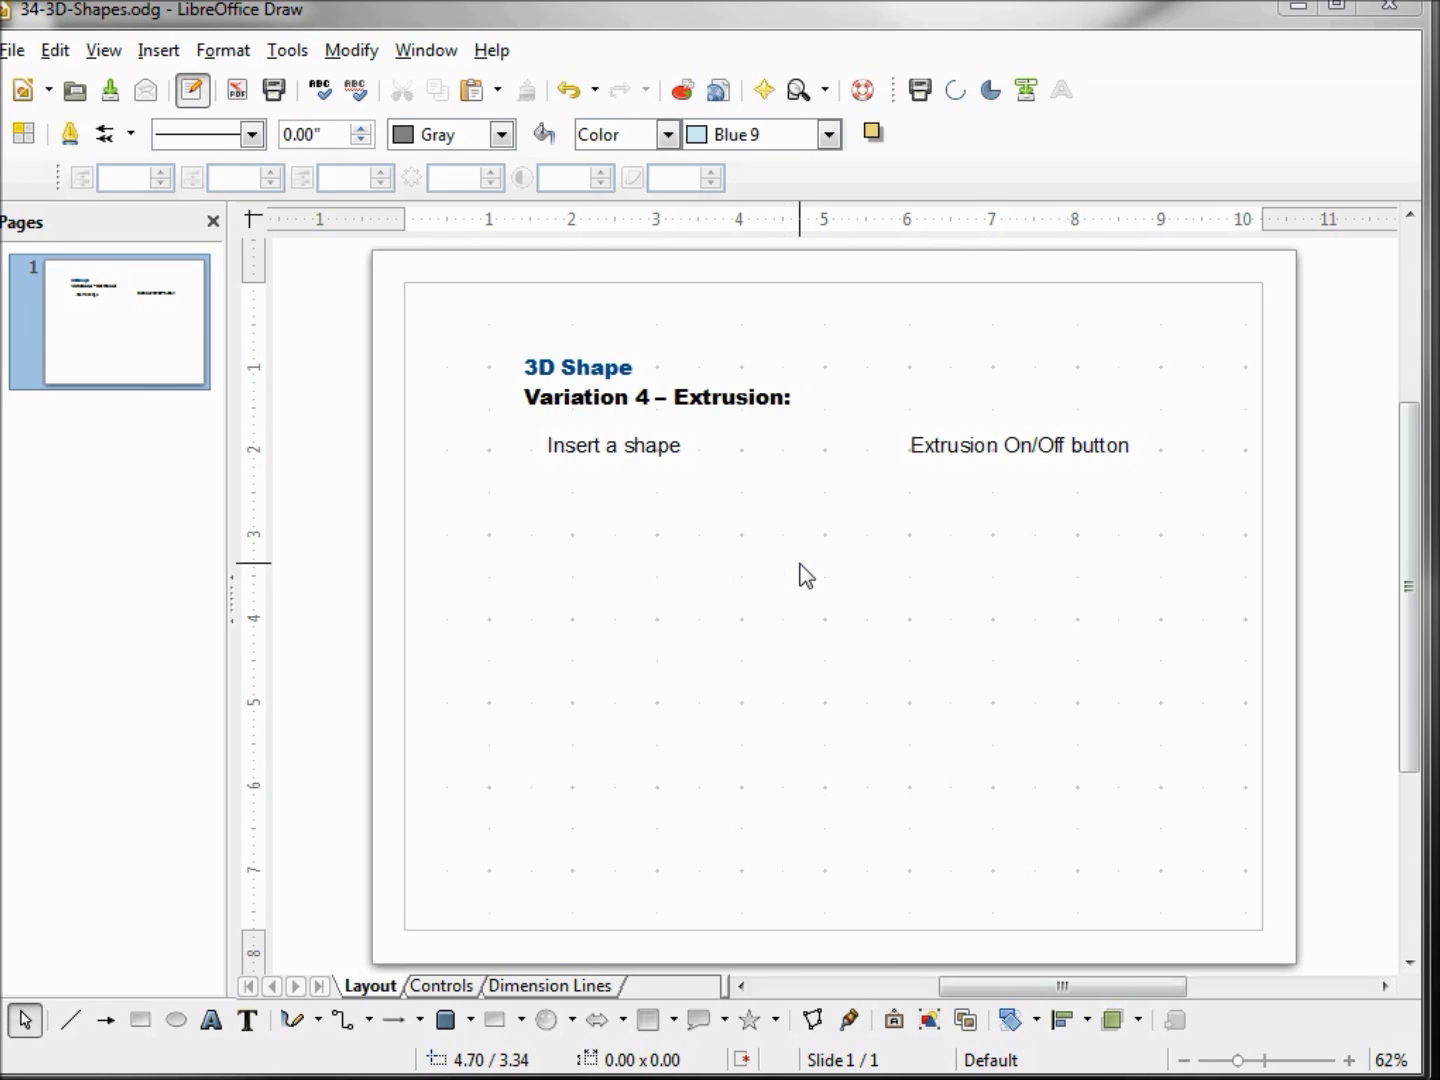
Step: Draw a light-blue rectangle under 'Insert a shape'
click(522, 1020)
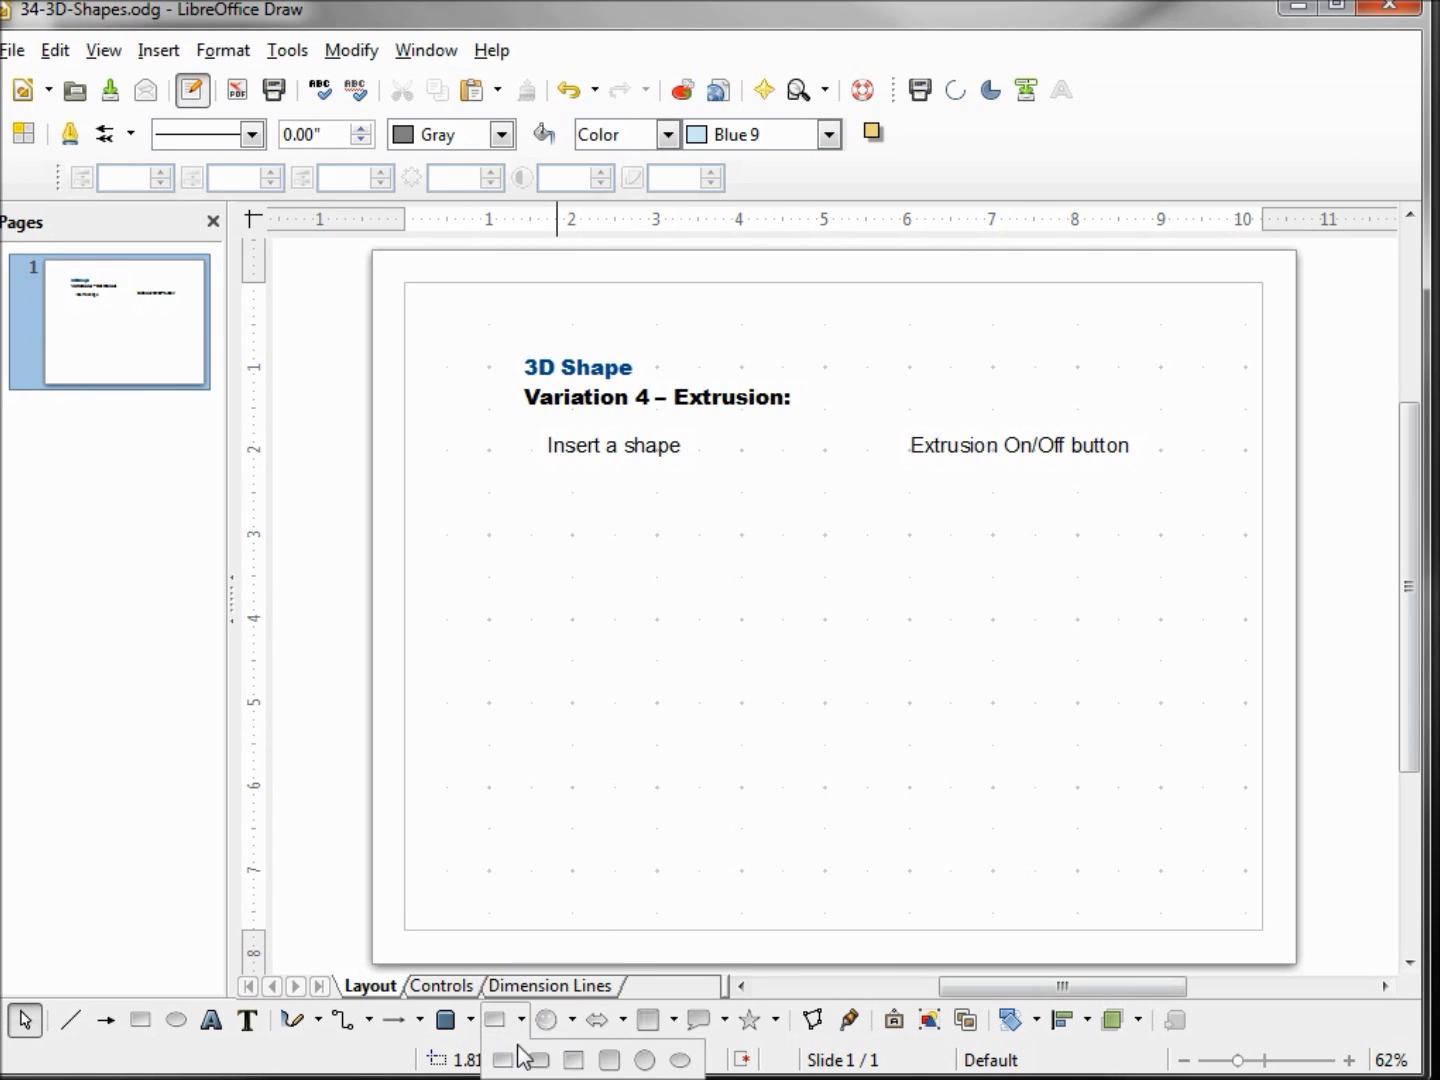
click(491, 1053)
drag(574, 534, 751, 626)
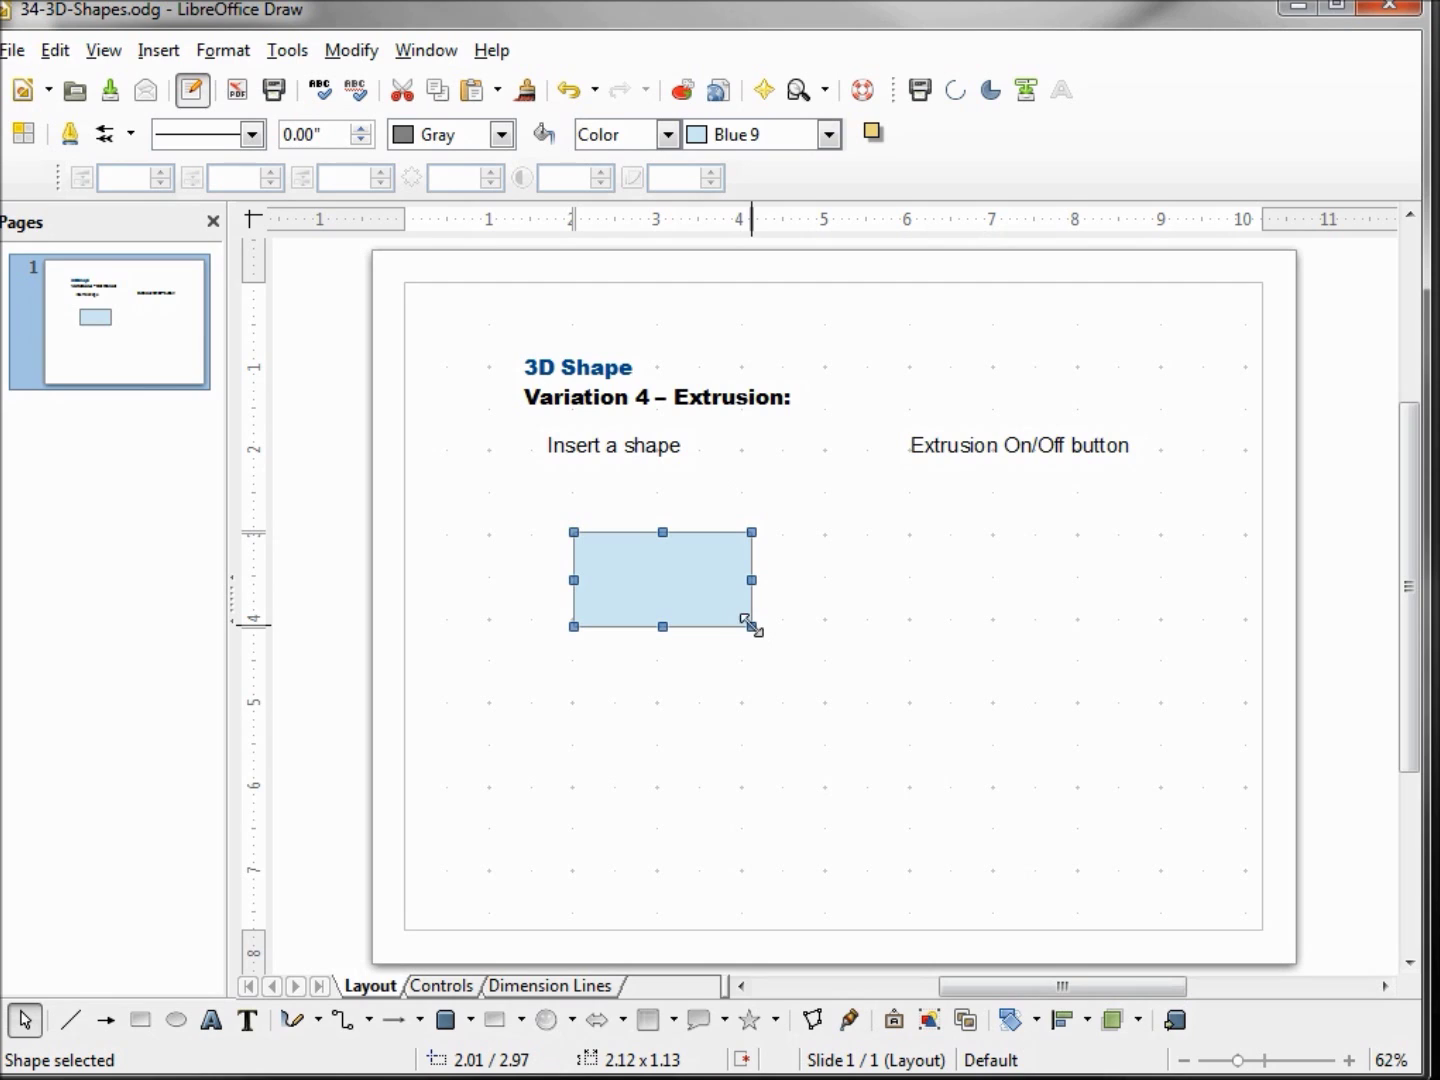
Step: Duplicate the rectangle and line the copy up under 'Extrusion On/Off button'
key(ctrl+c)
key(ctrl+v)
key(Right)
key(Right)
key(Right)
key(Right)
key(Right)
key(Right)
key(Right)
key(Right)
key(Right)
key(Right)
key(Right)
key(Right)
key(Right)
key(Right)
key(Right)
key(Right)
key(Right)
key(Right)
key(Right)
key(Right)
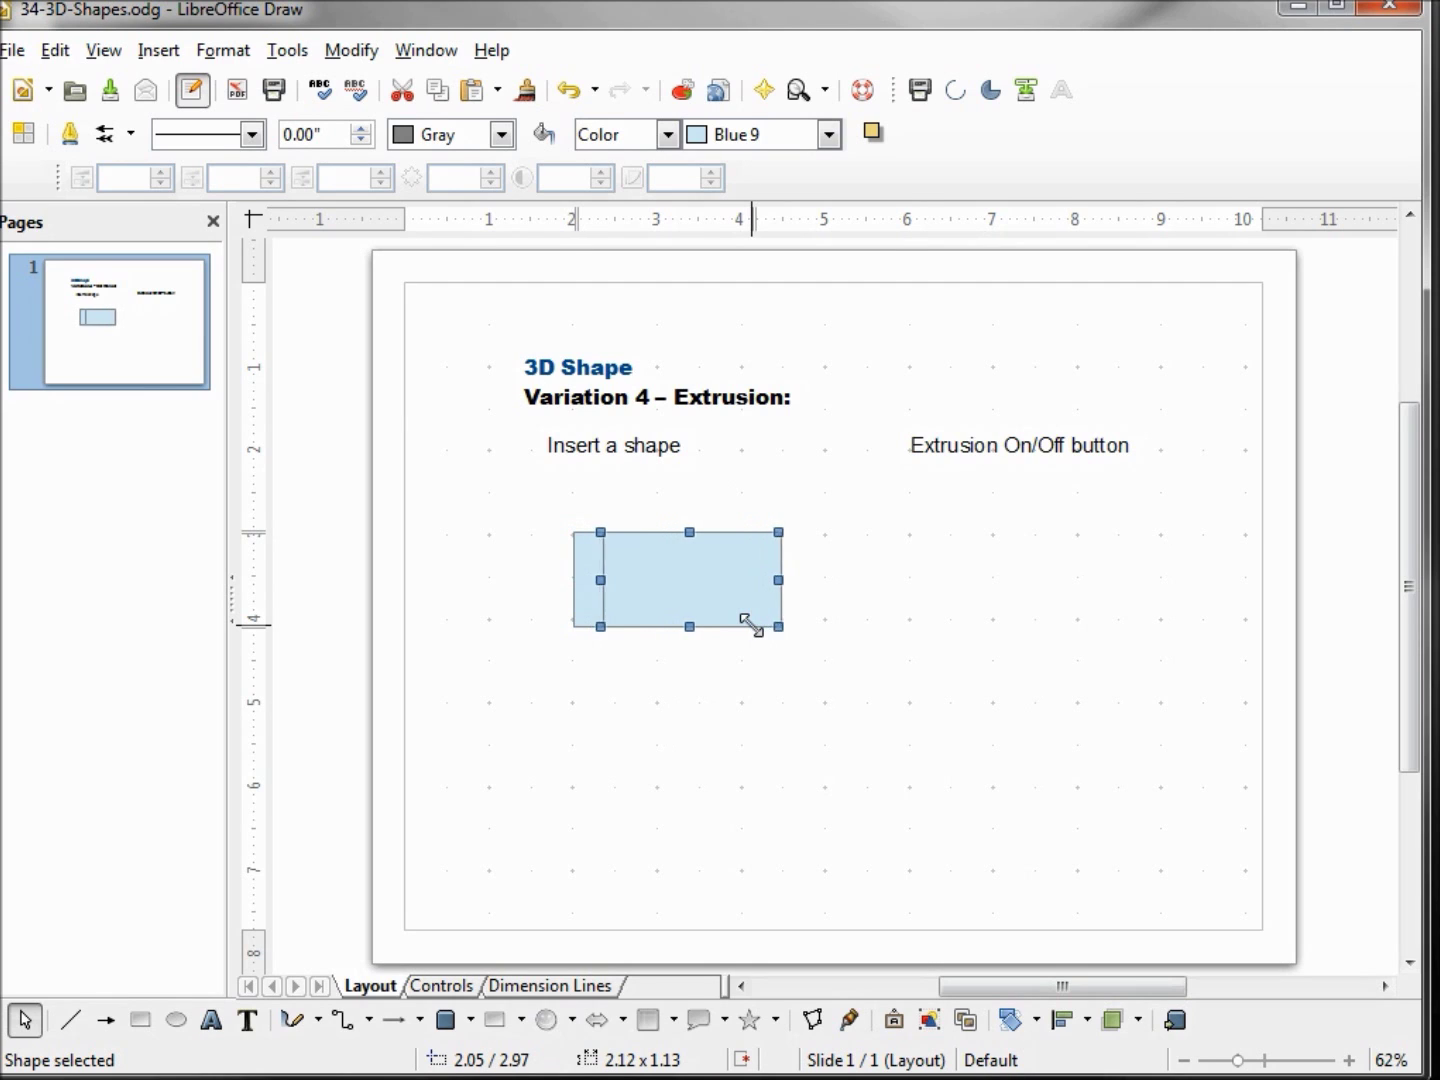
key(Right)
key(Right)
key(Right)
key(Right)
key(Right)
key(Right)
key(Right)
key(Right)
key(Right)
key(Right)
key(Right)
key(Right)
key(Right)
key(Right)
key(Right)
key(Right)
key(Right)
key(Right)
key(Right)
key(Right)
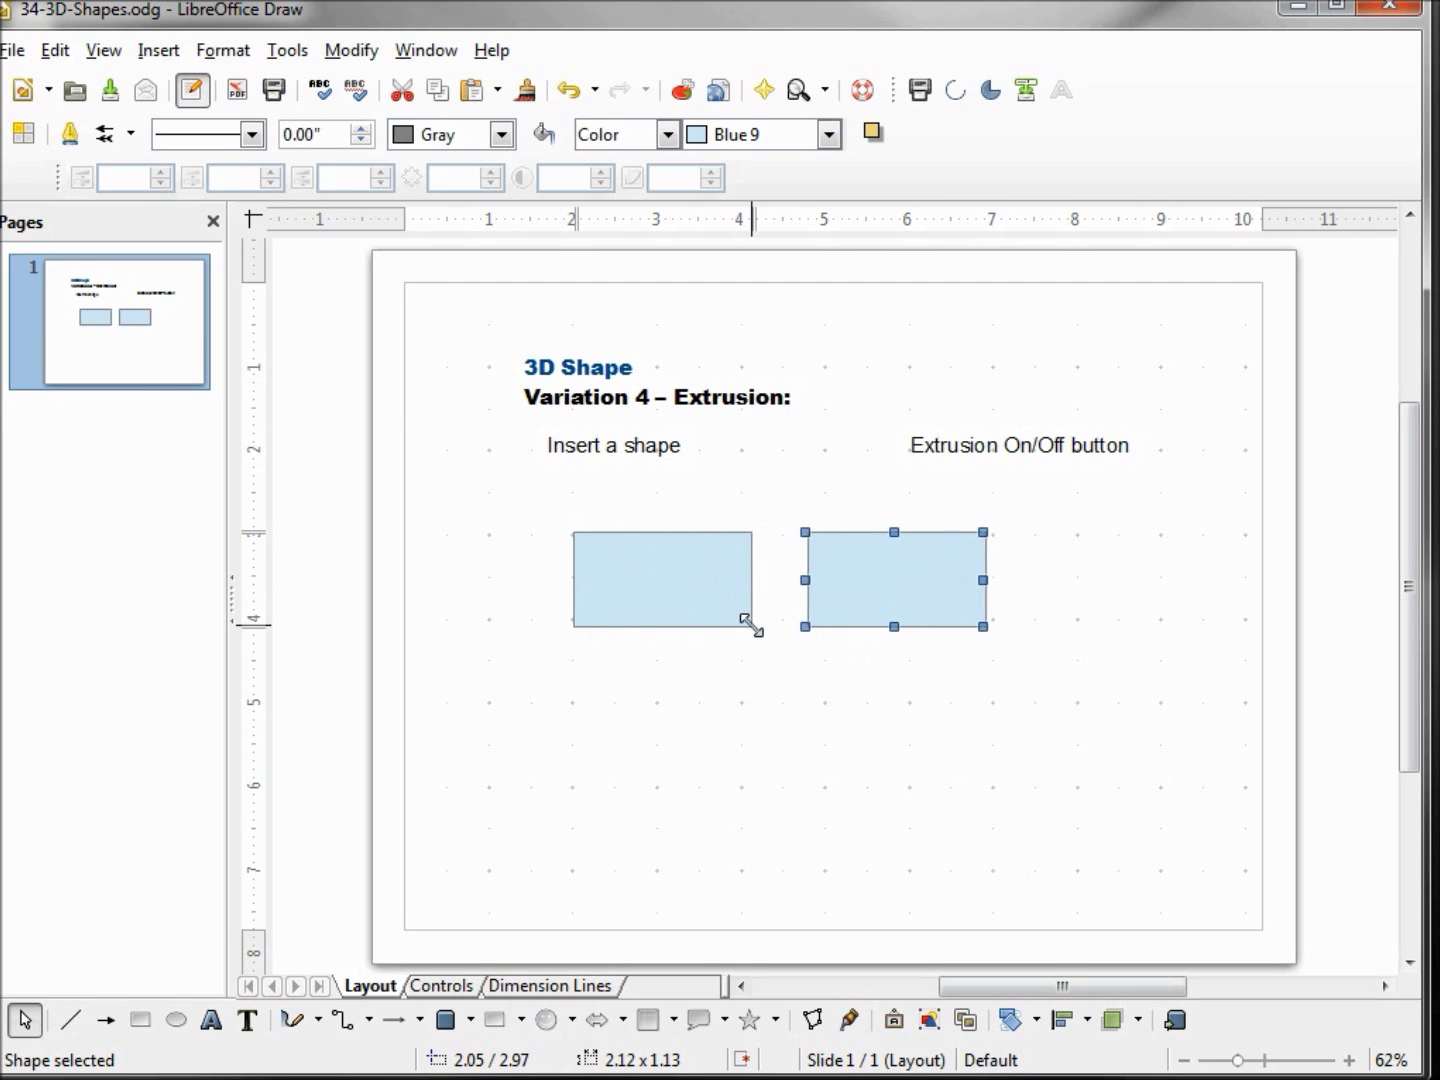
key(Right)
key(Right)
key(Right)
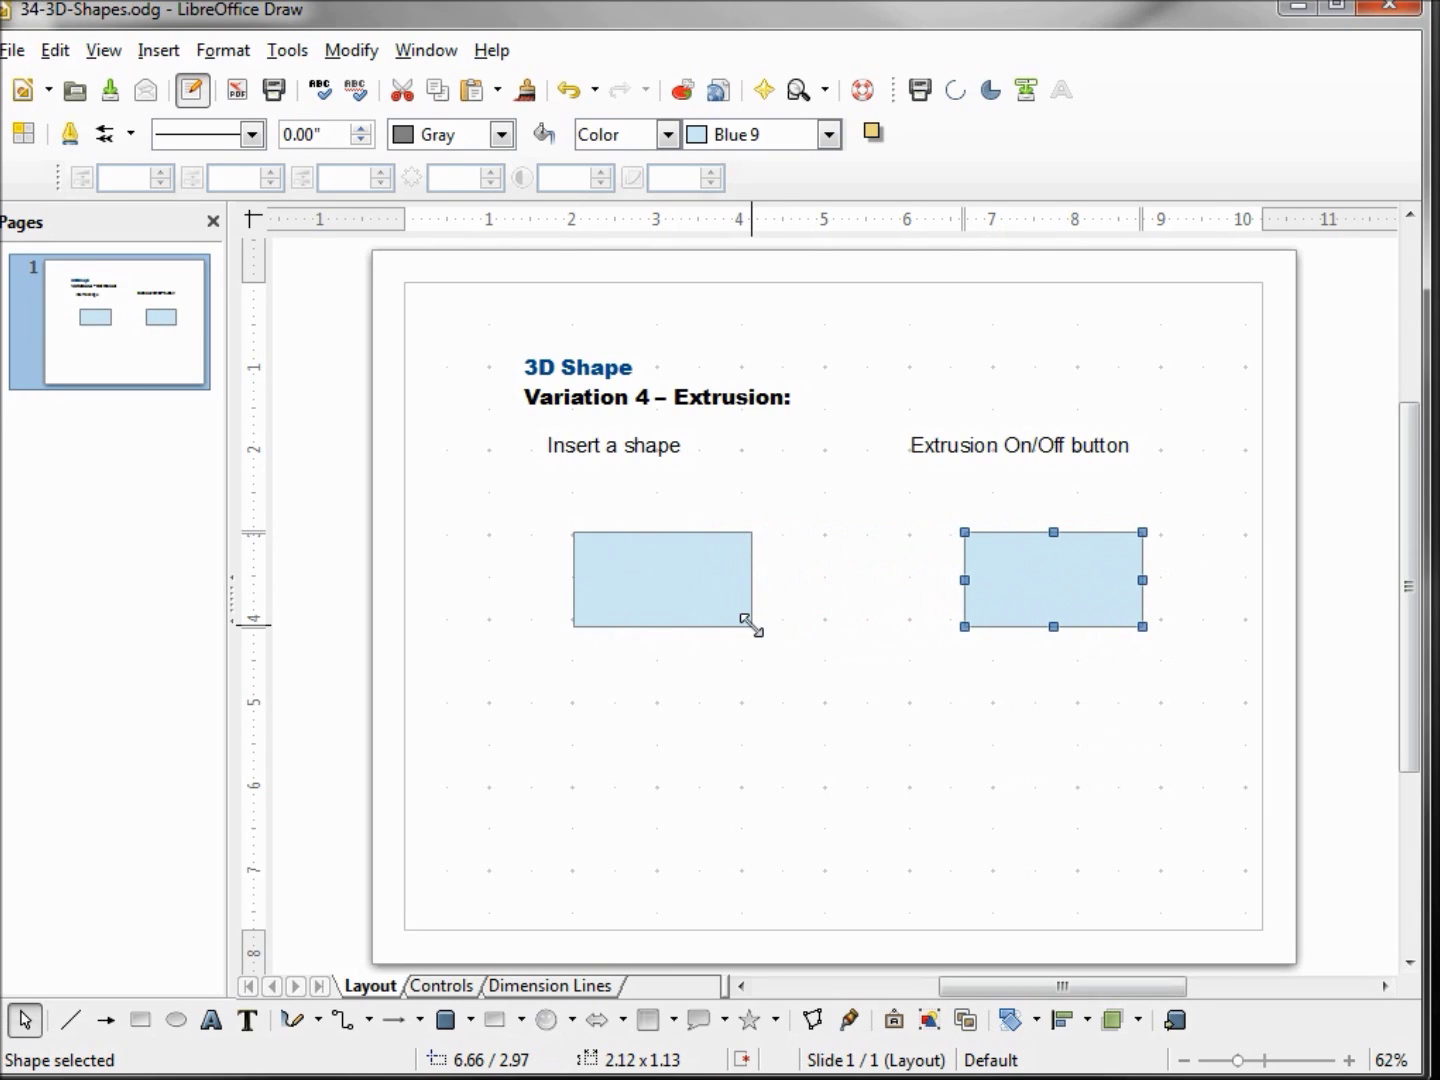
key(Left)
key(Left)
key(Left)
key(Left)
key(Left)
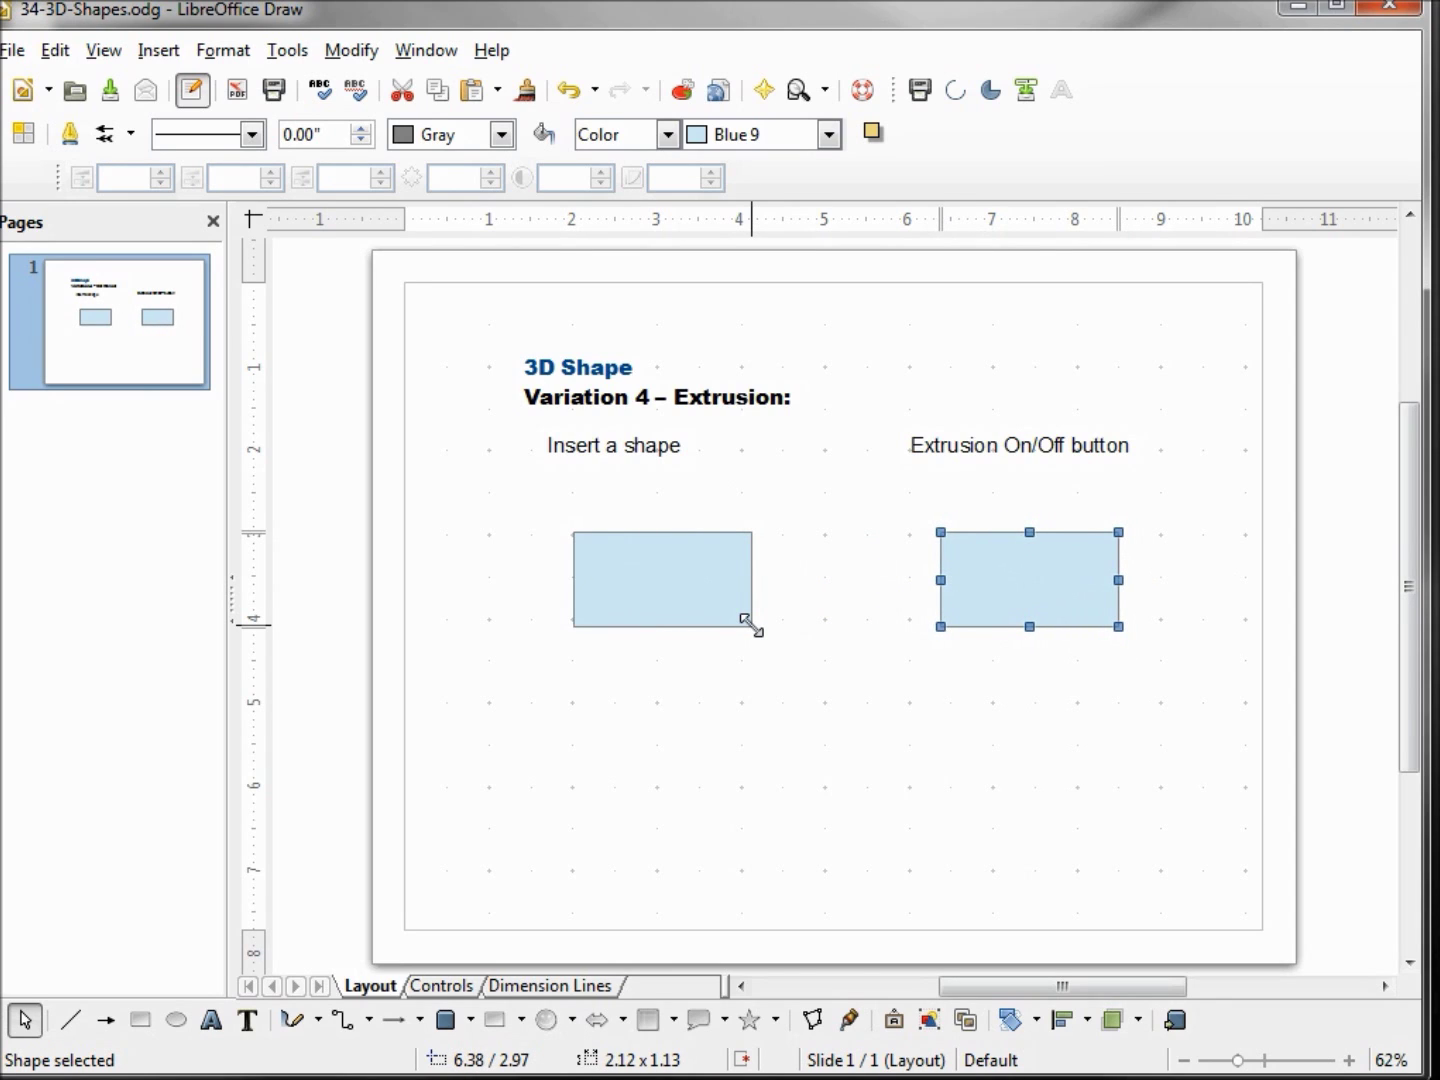
key(Escape)
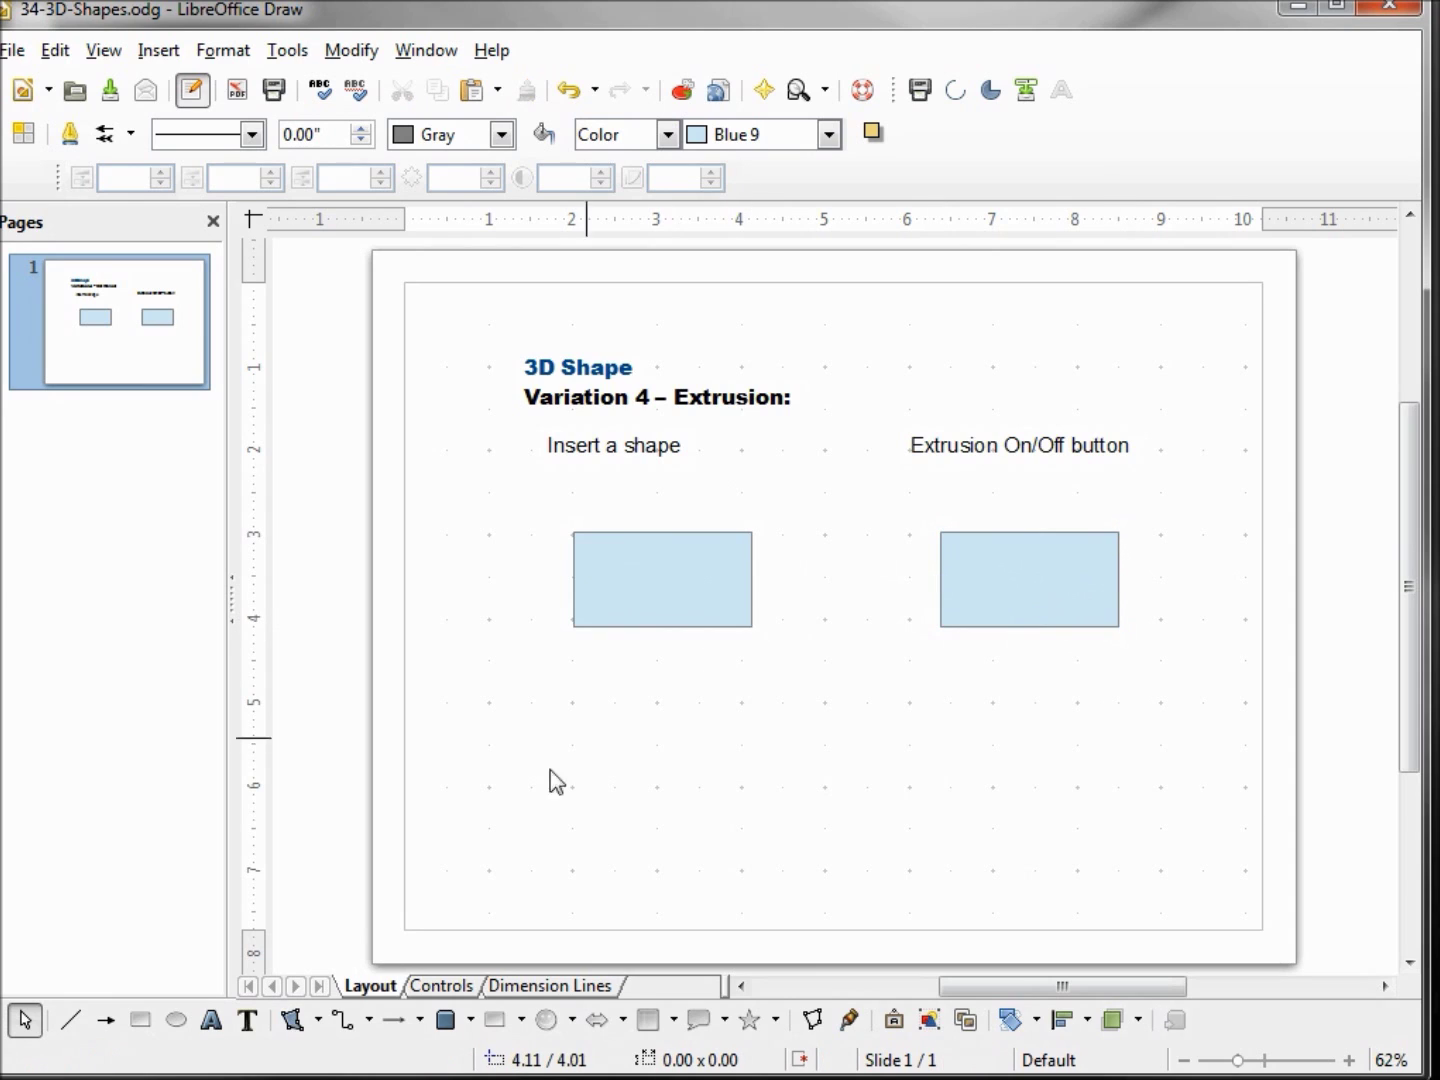
click(318, 1019)
Step: Draw a filled four-corner polygon below the left rectangle and compare it with the rectangles
click(337, 1058)
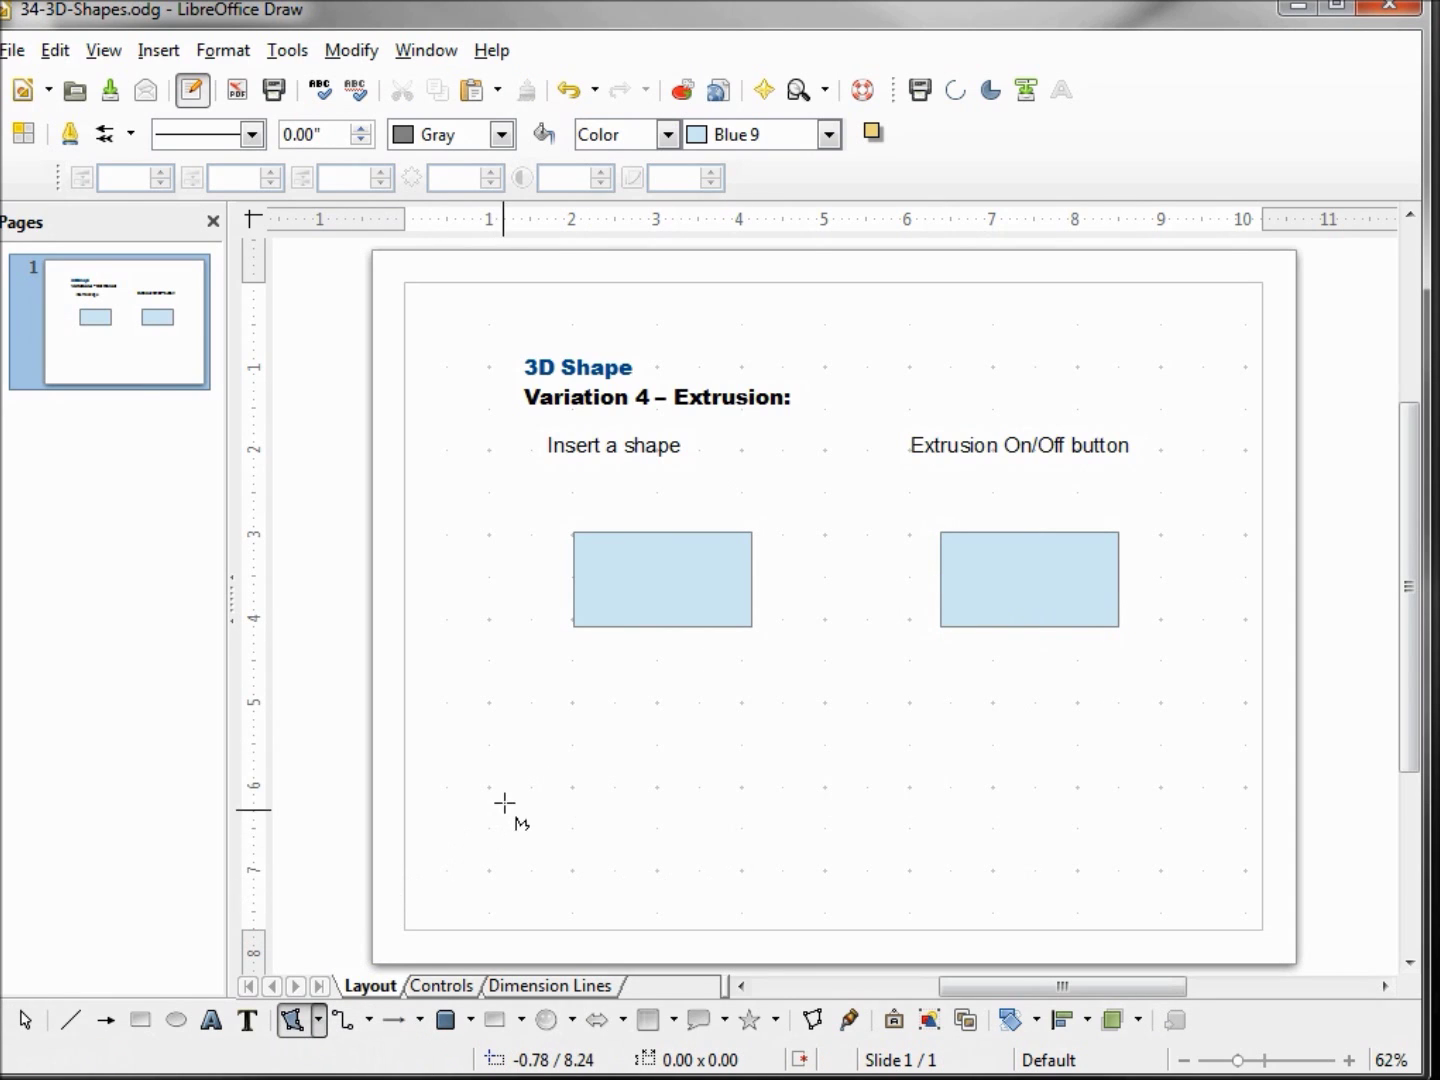
drag(566, 706, 741, 702)
click(737, 790)
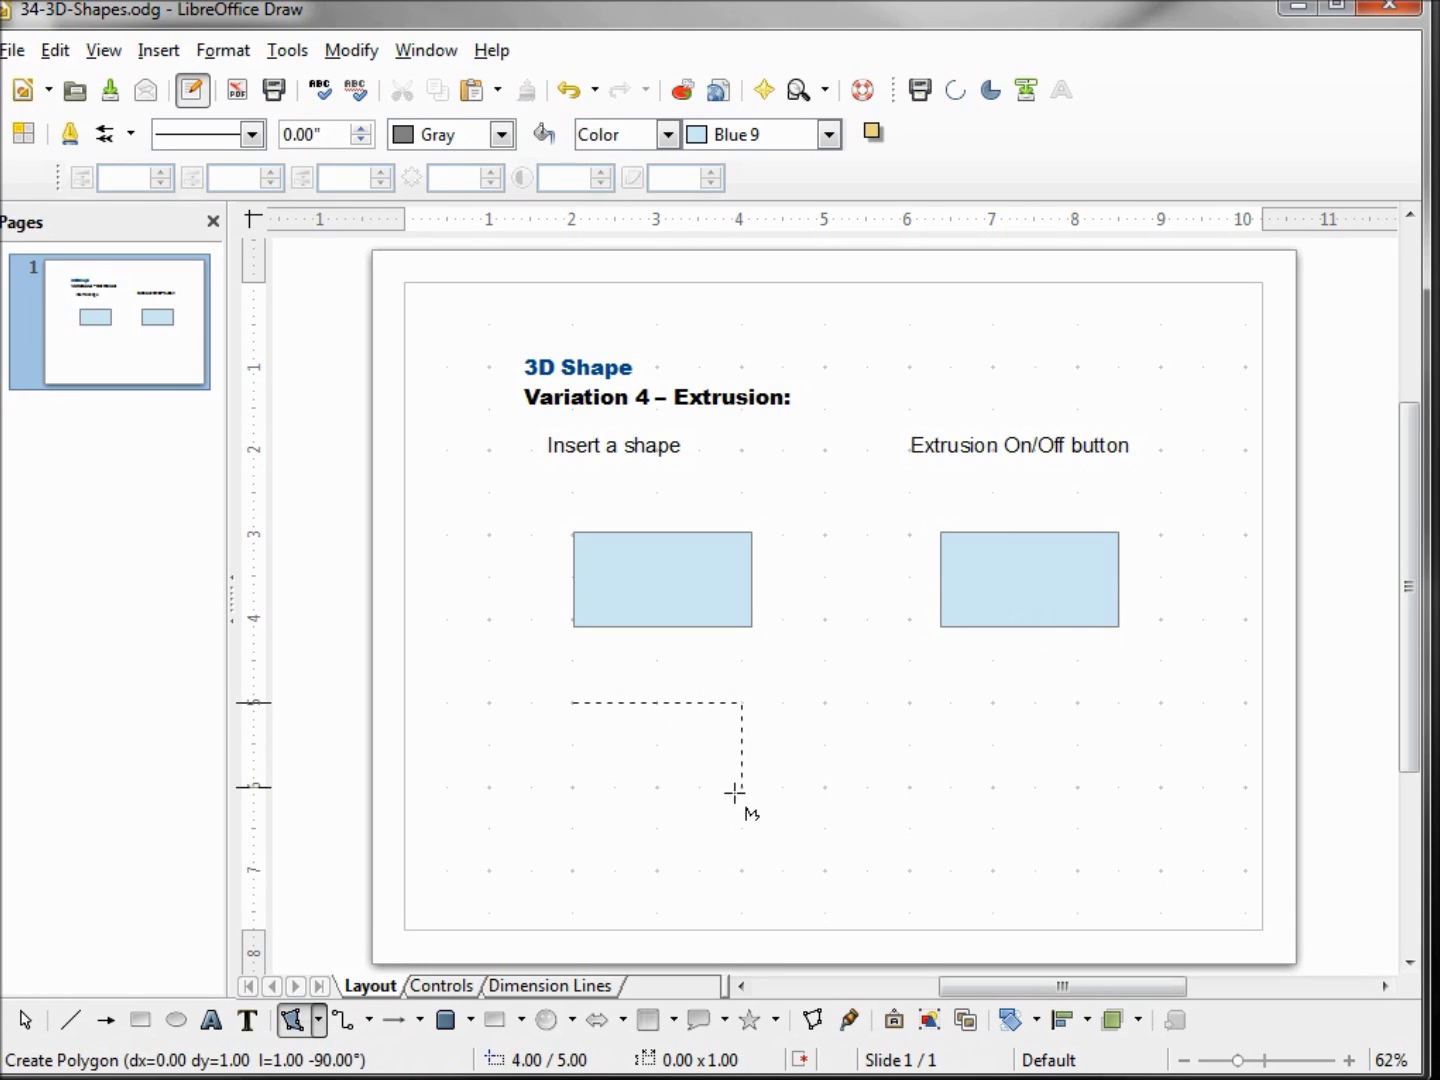
double_click(568, 787)
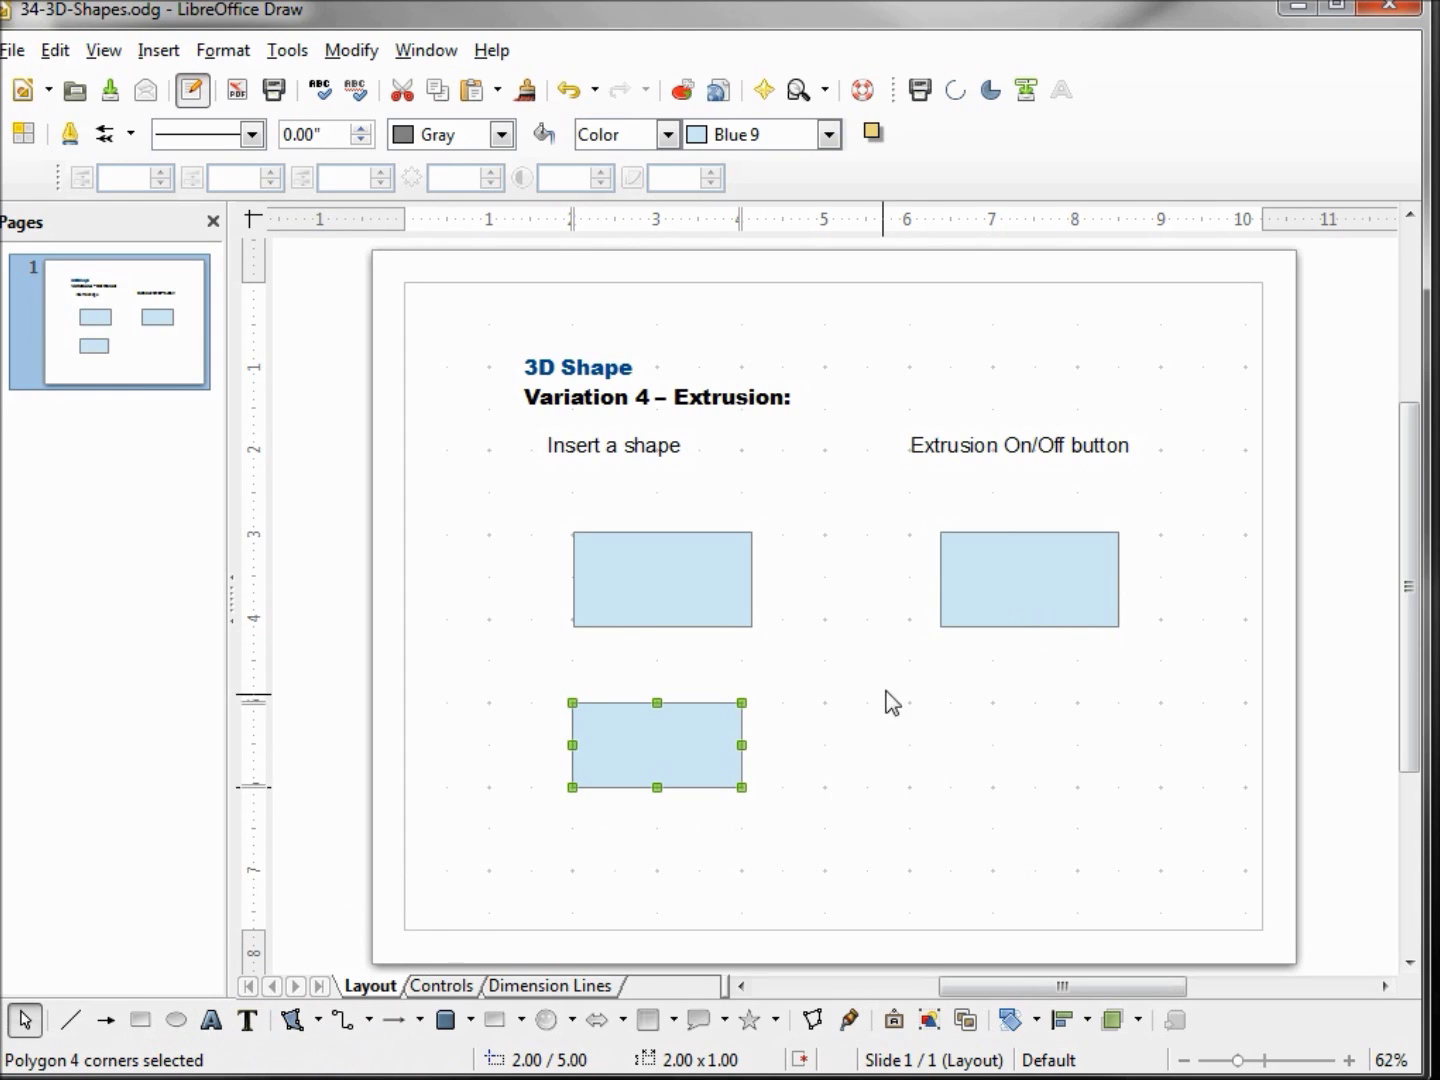
click(983, 581)
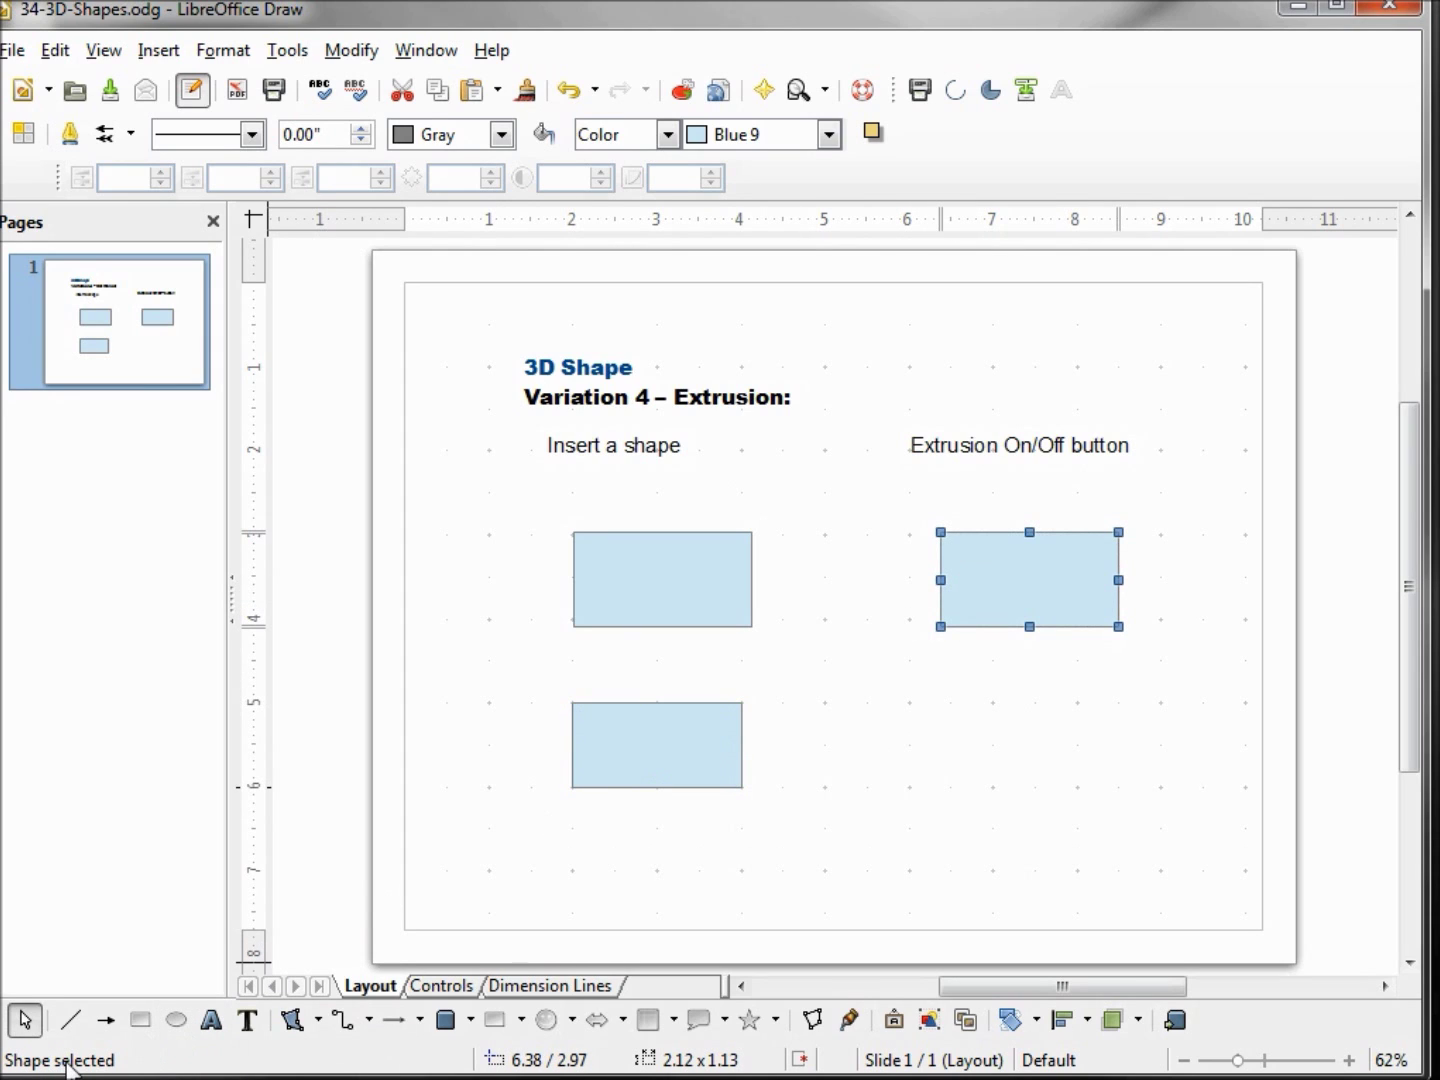
click(640, 738)
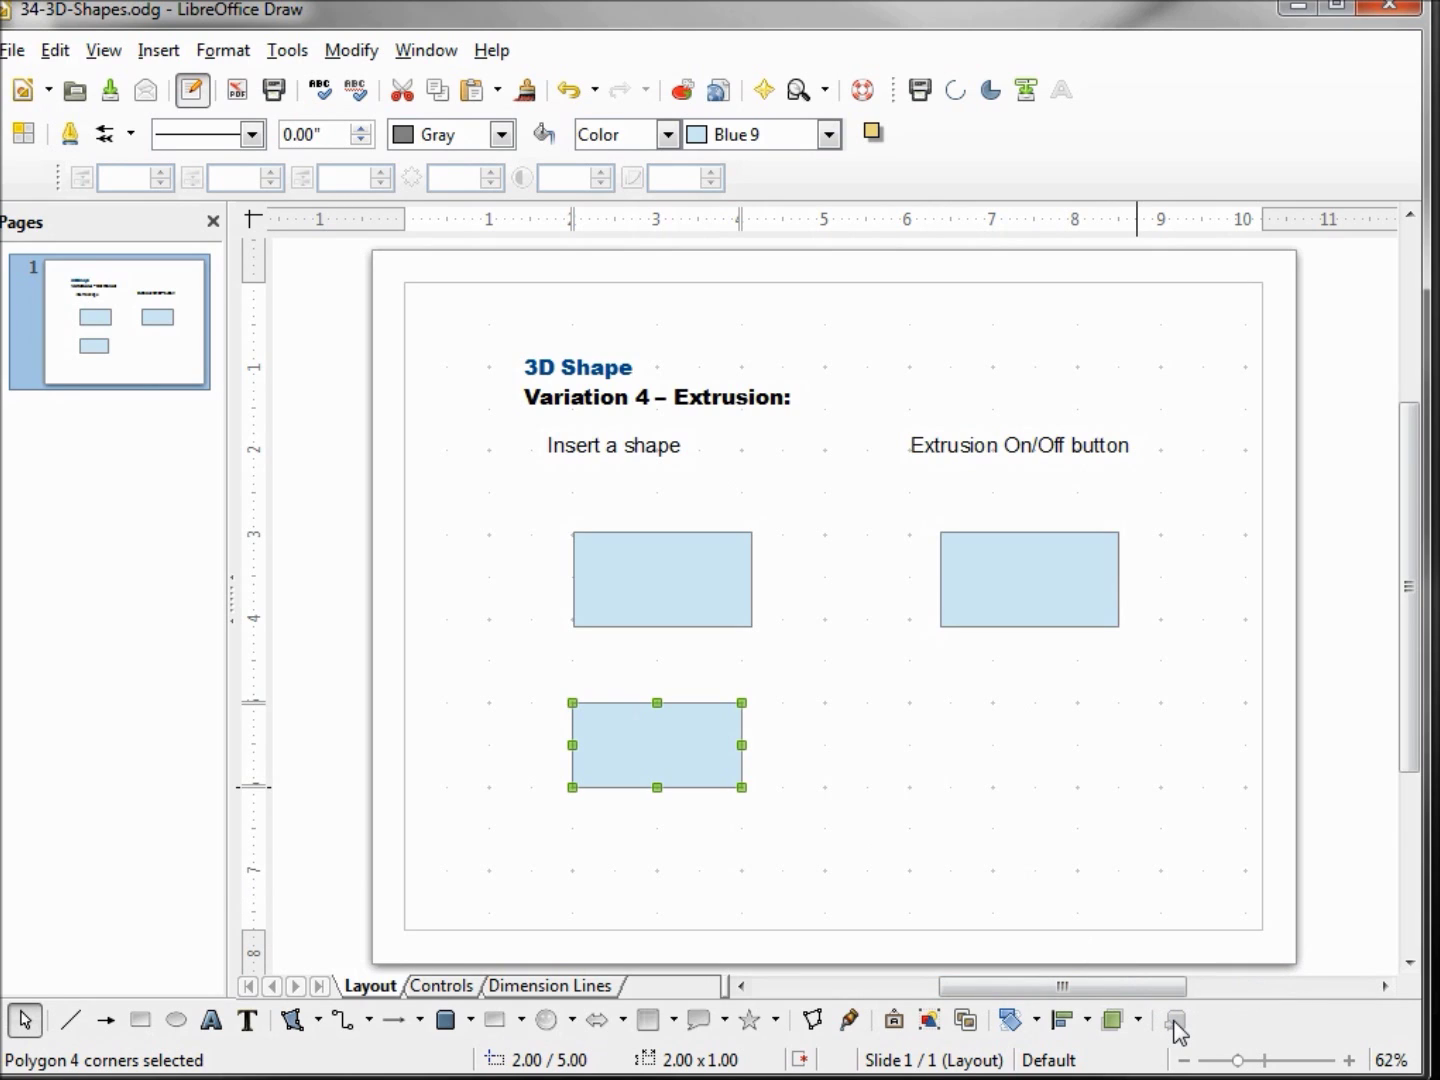
Step: Extrude the upper-right rectangle into a grey 3D box and paste the 'Does NOT Work with Polygons' note
click(986, 572)
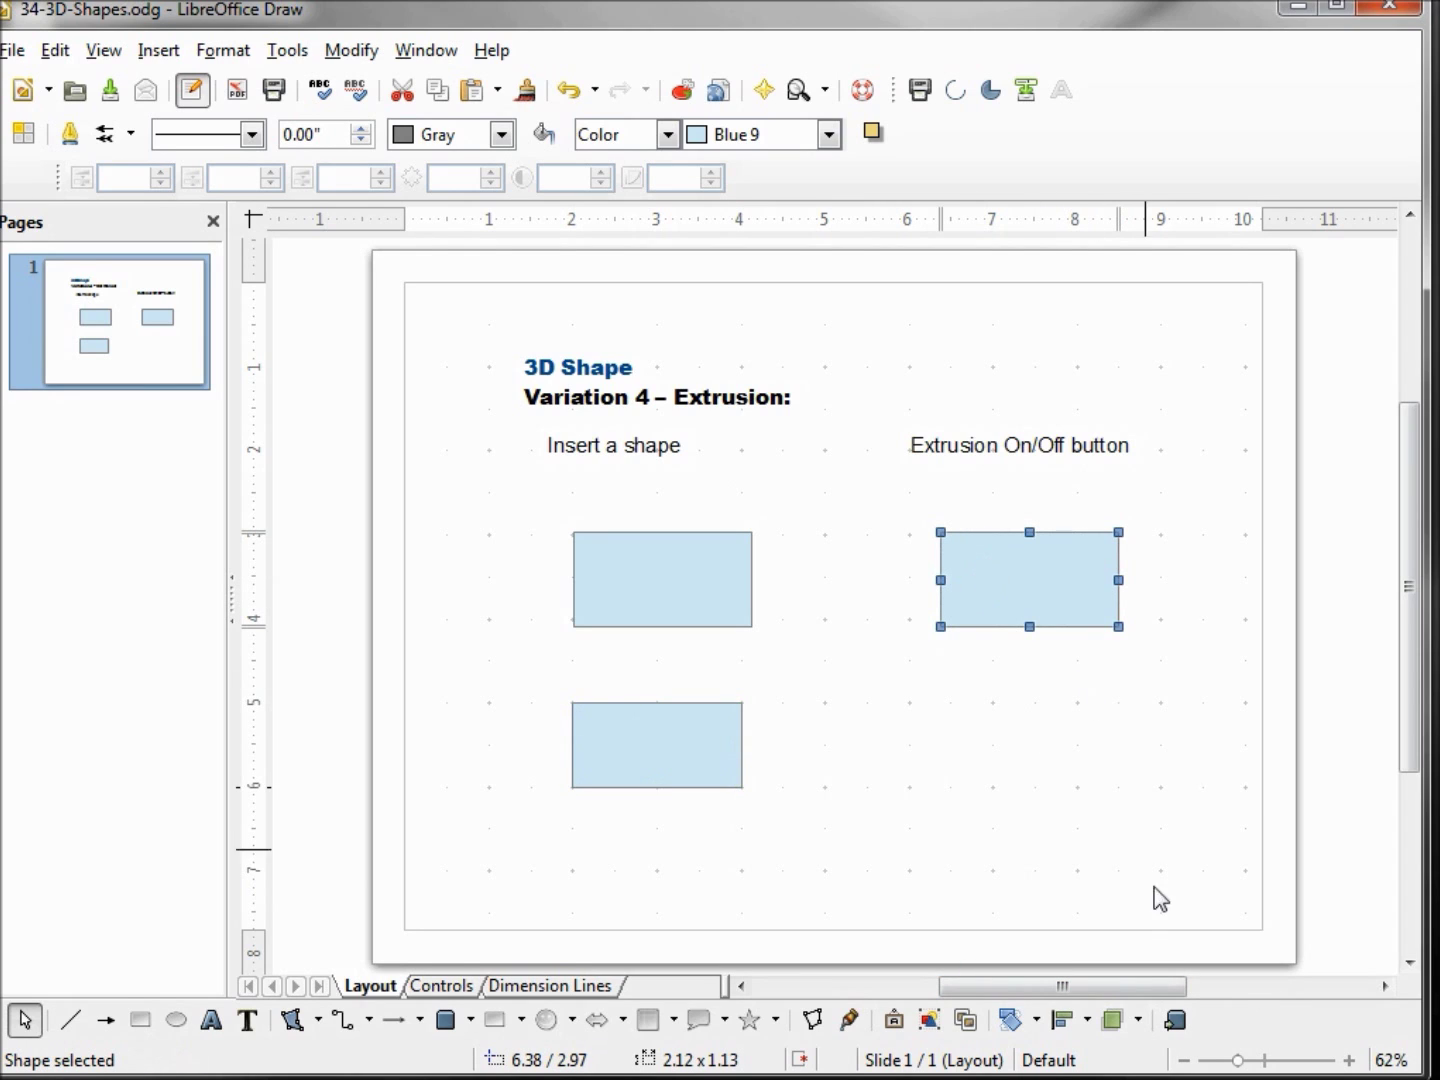
click(1174, 1031)
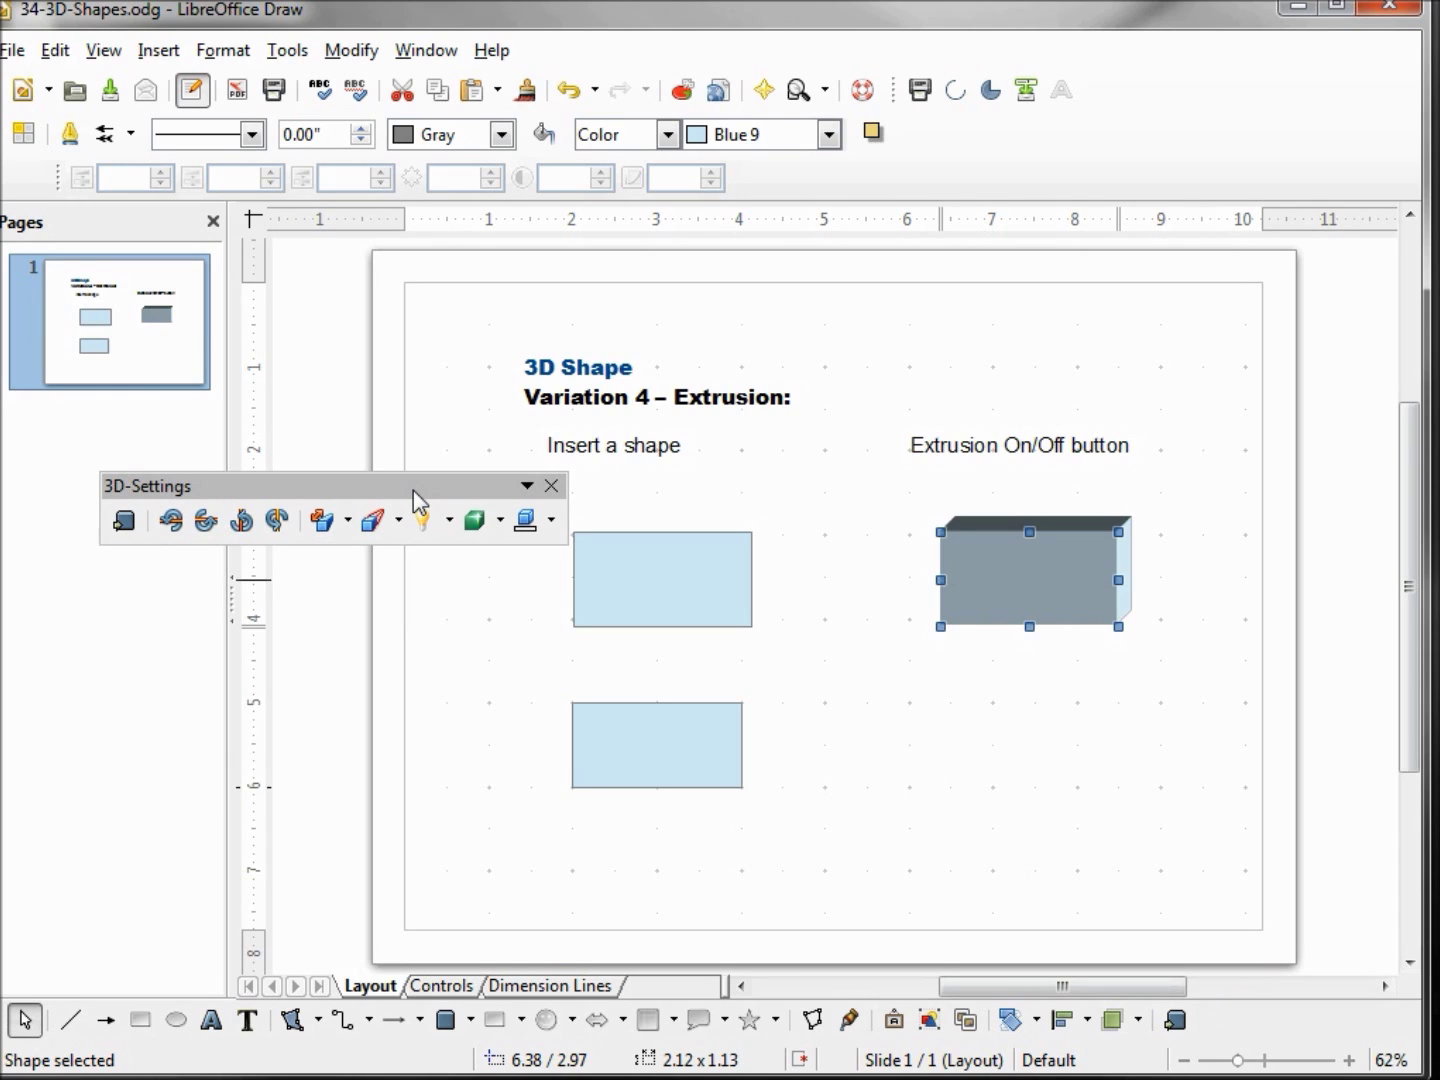
click(505, 701)
key(ctrl+v)
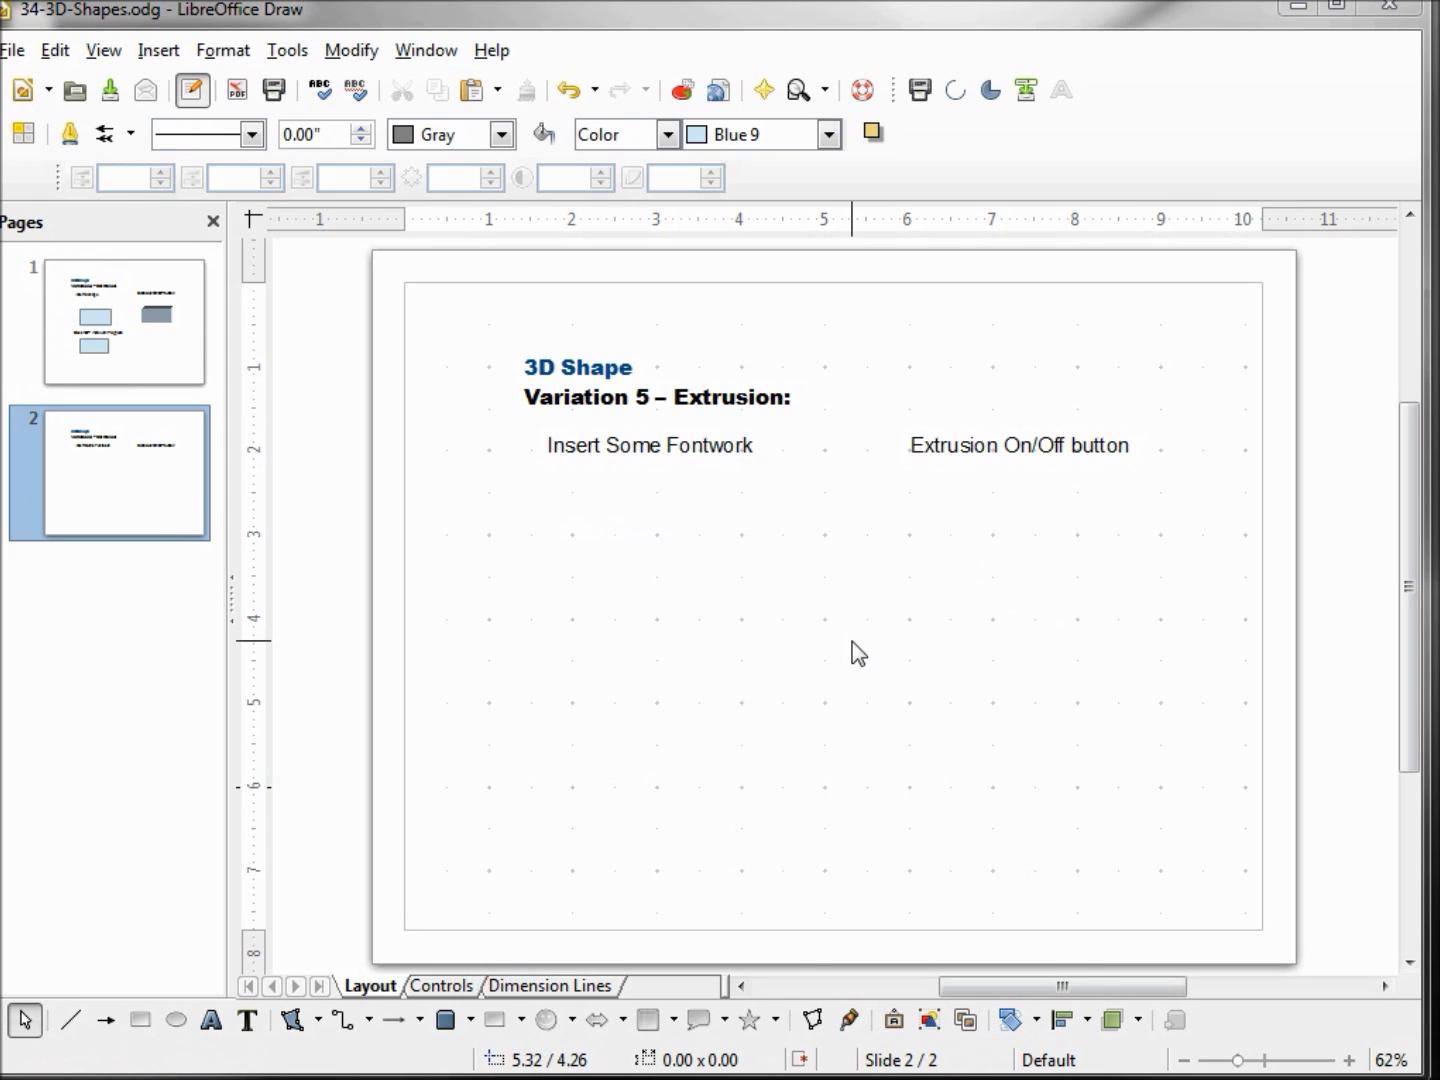
Step: Insert an outlined Fontwork reading 'LibreOffice Draw' and shrink it under 'Insert Some Fontwork'
click(895, 1021)
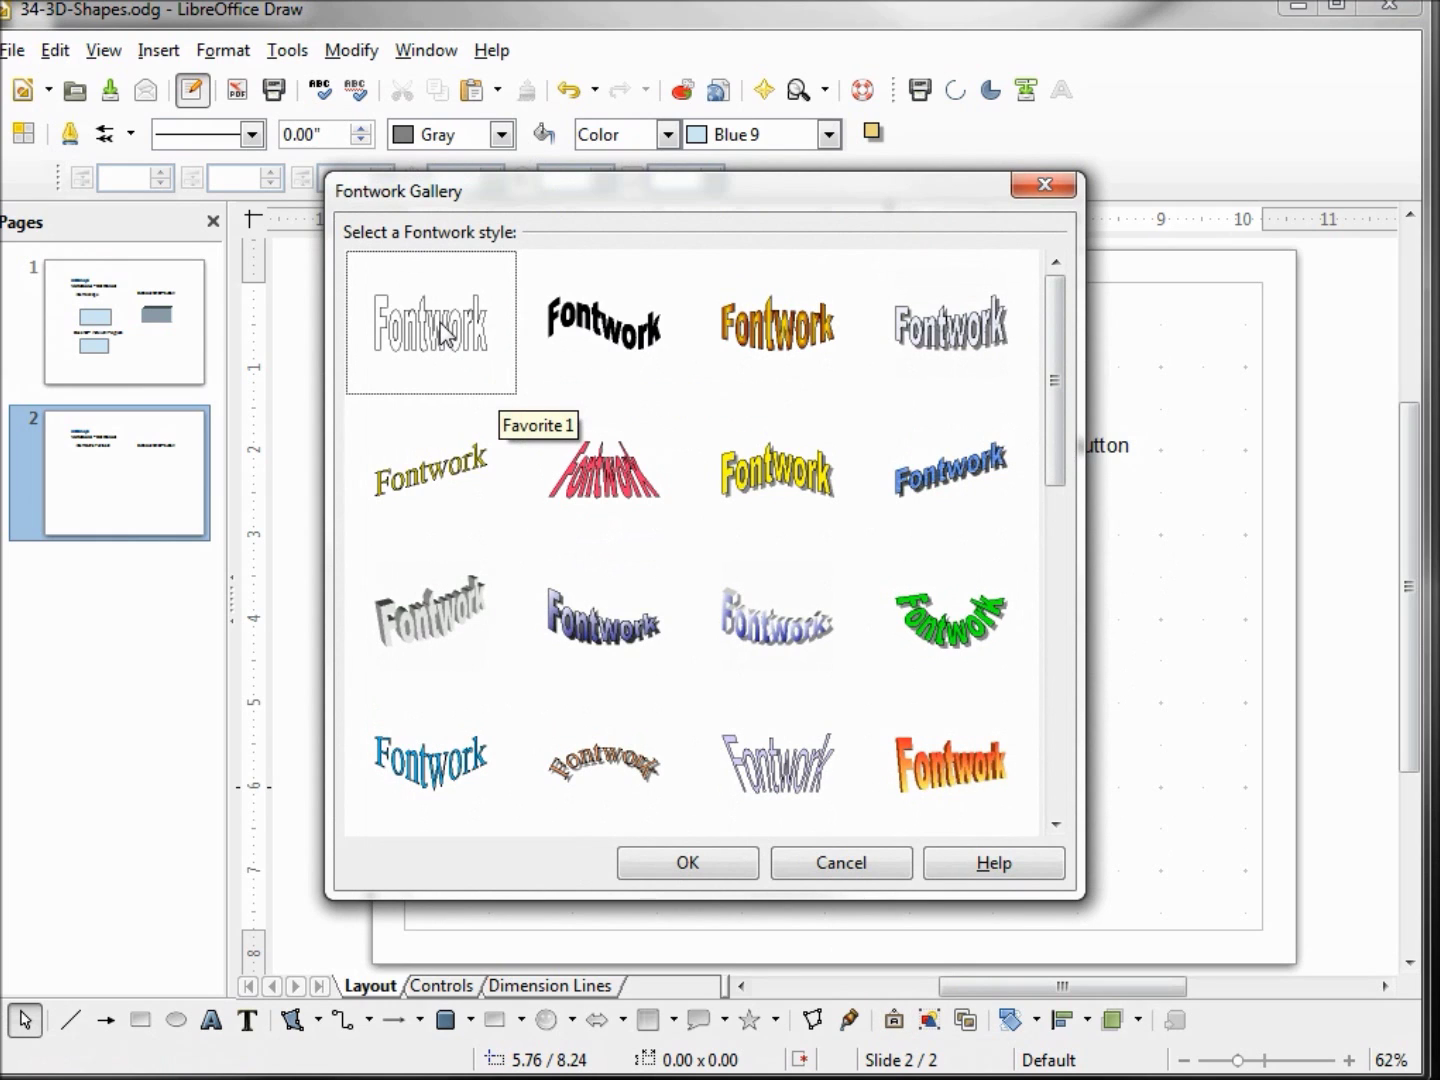
double_click(446, 333)
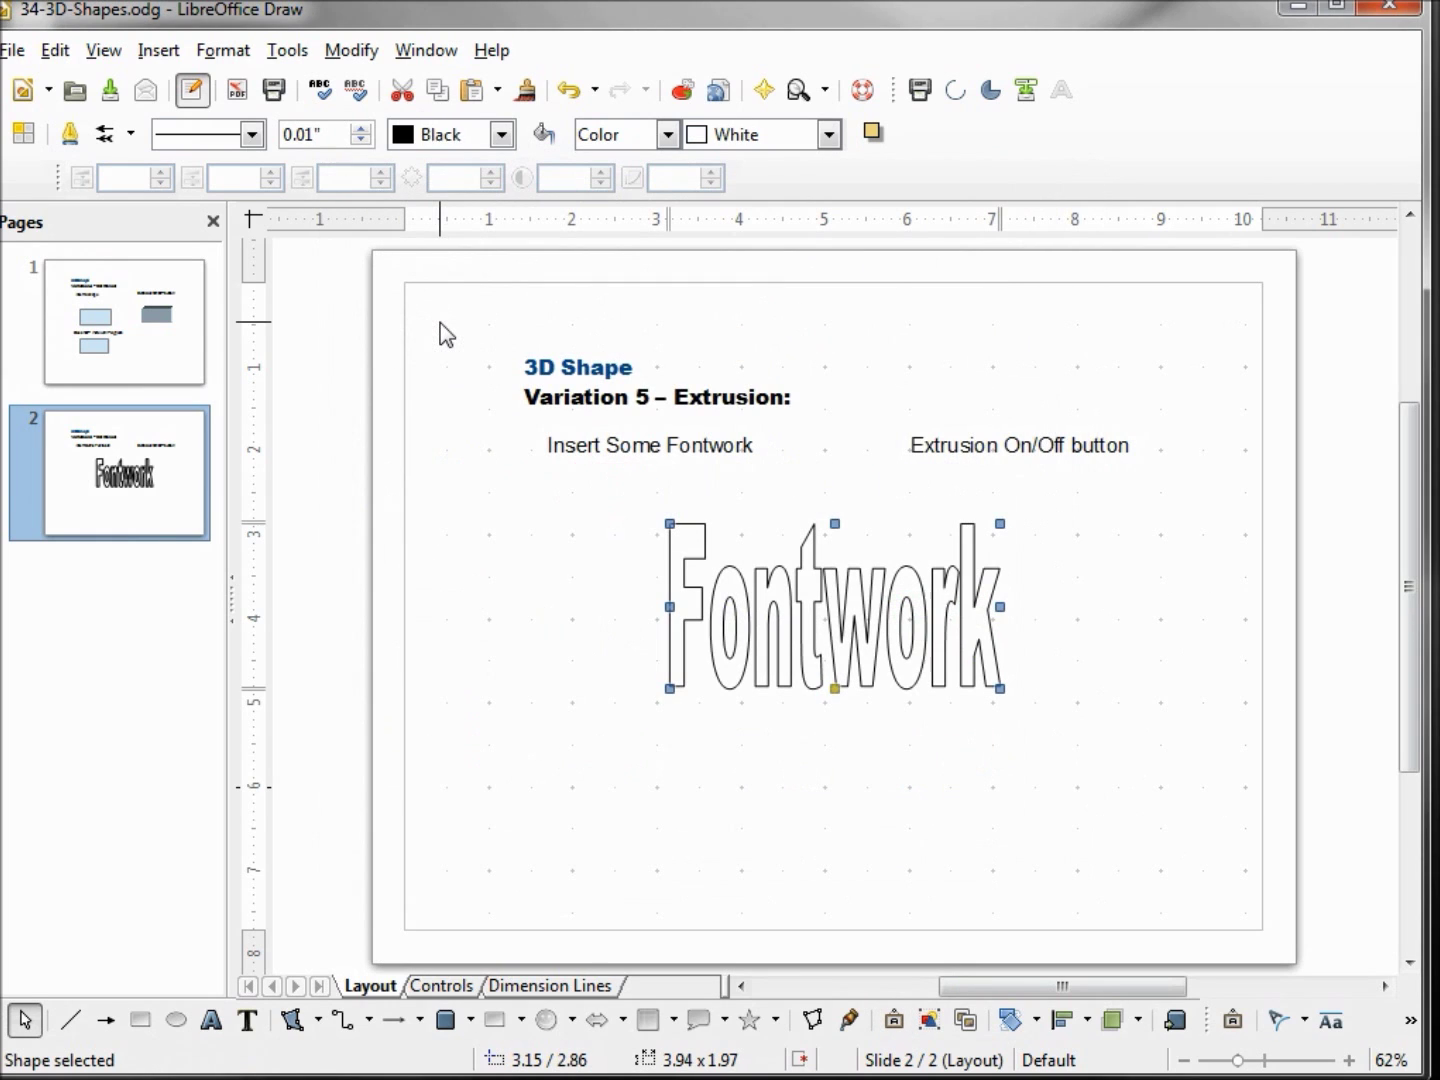
double_click(881, 627)
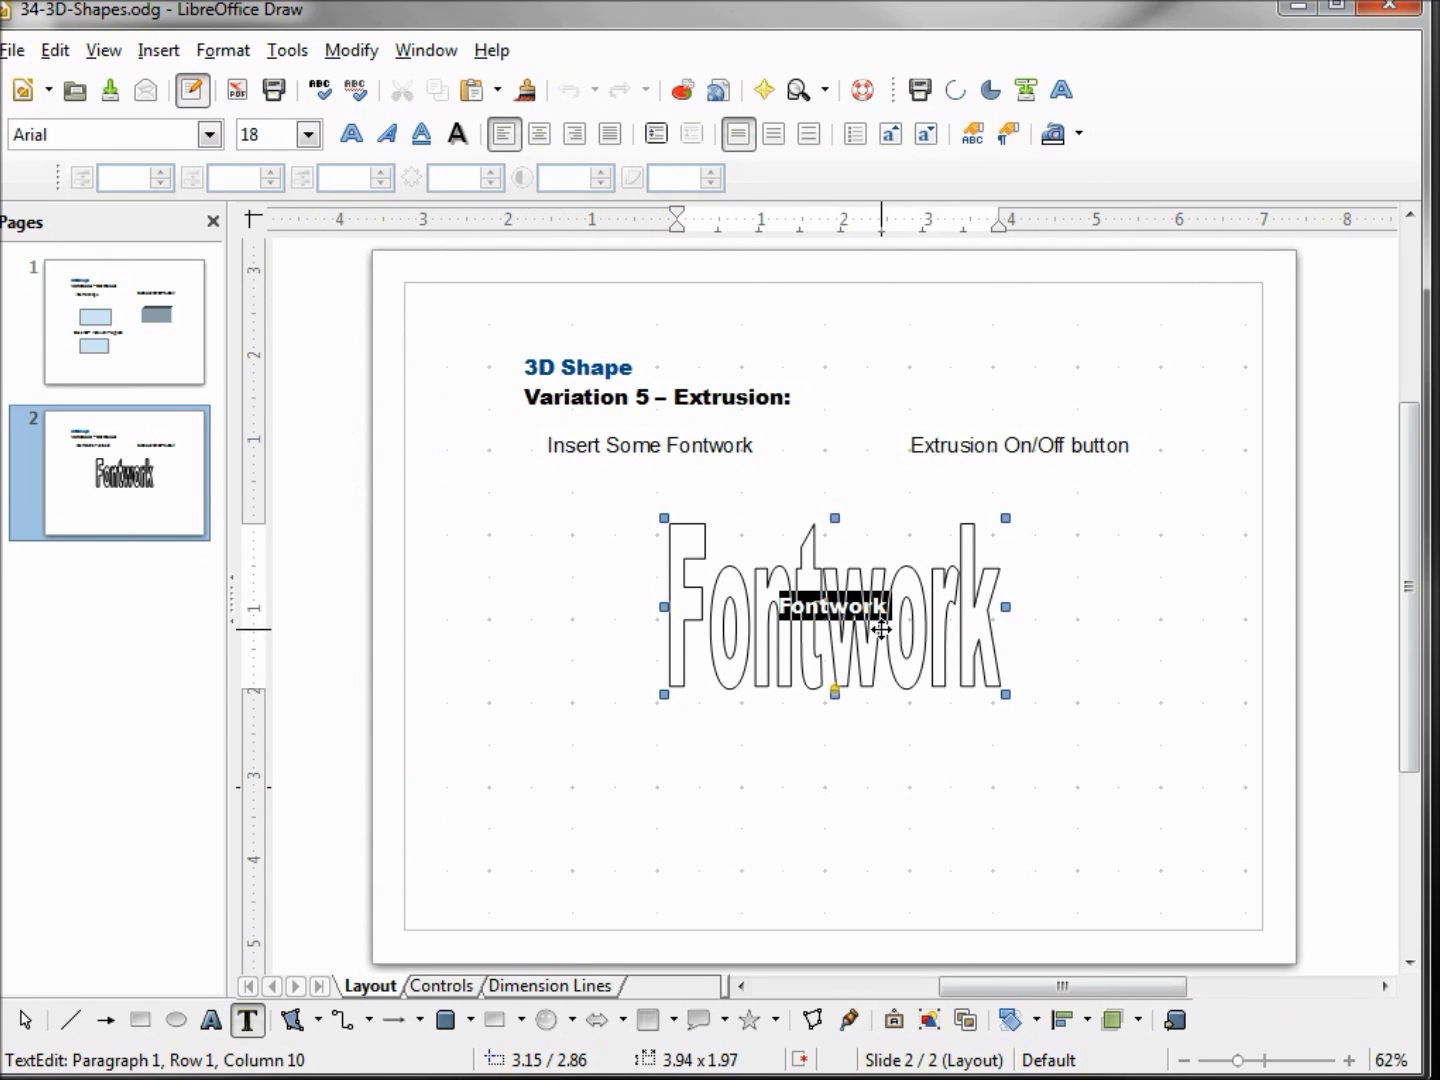
text(LibreOffice: Draw)
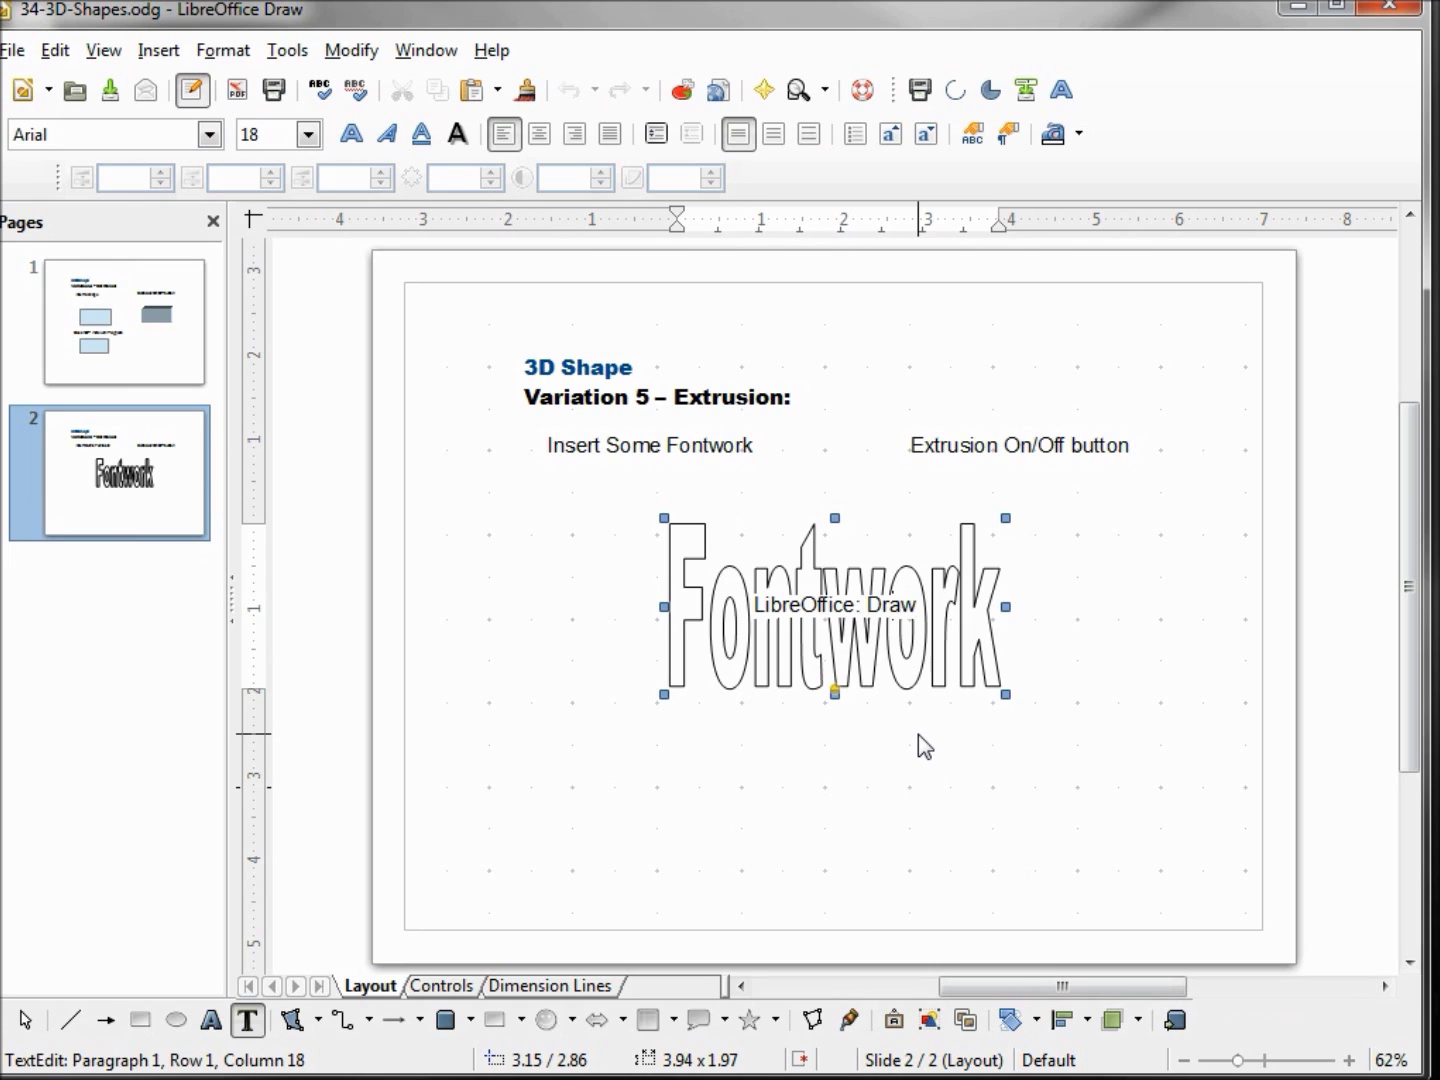
key(Escape)
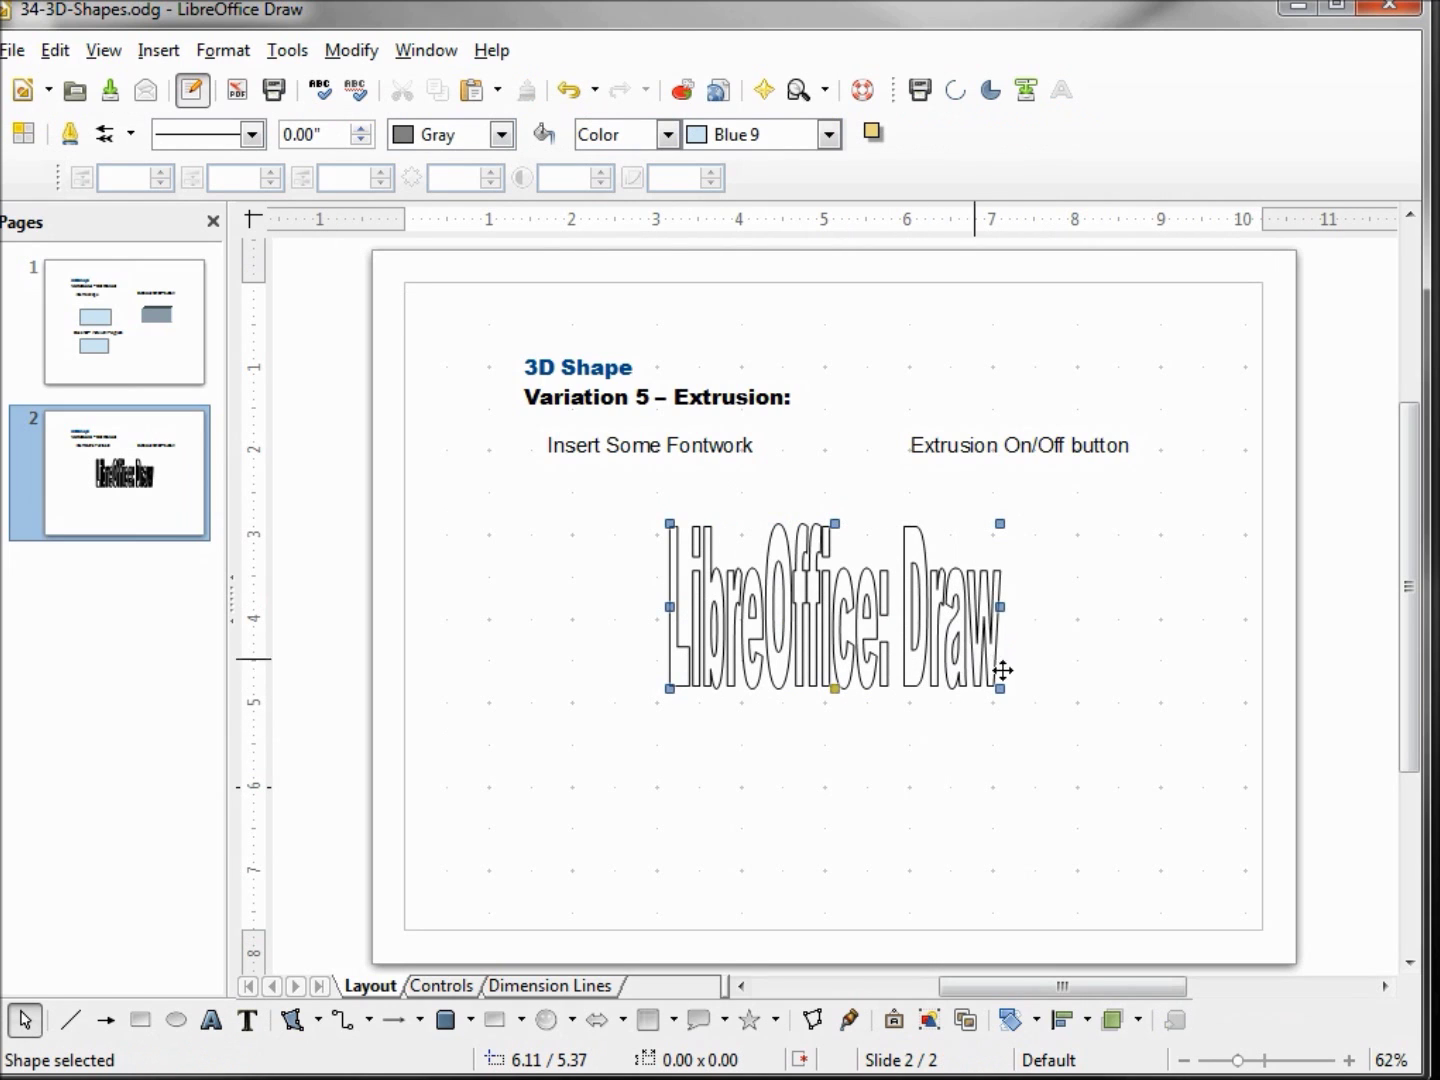
drag(1000, 689, 732, 594)
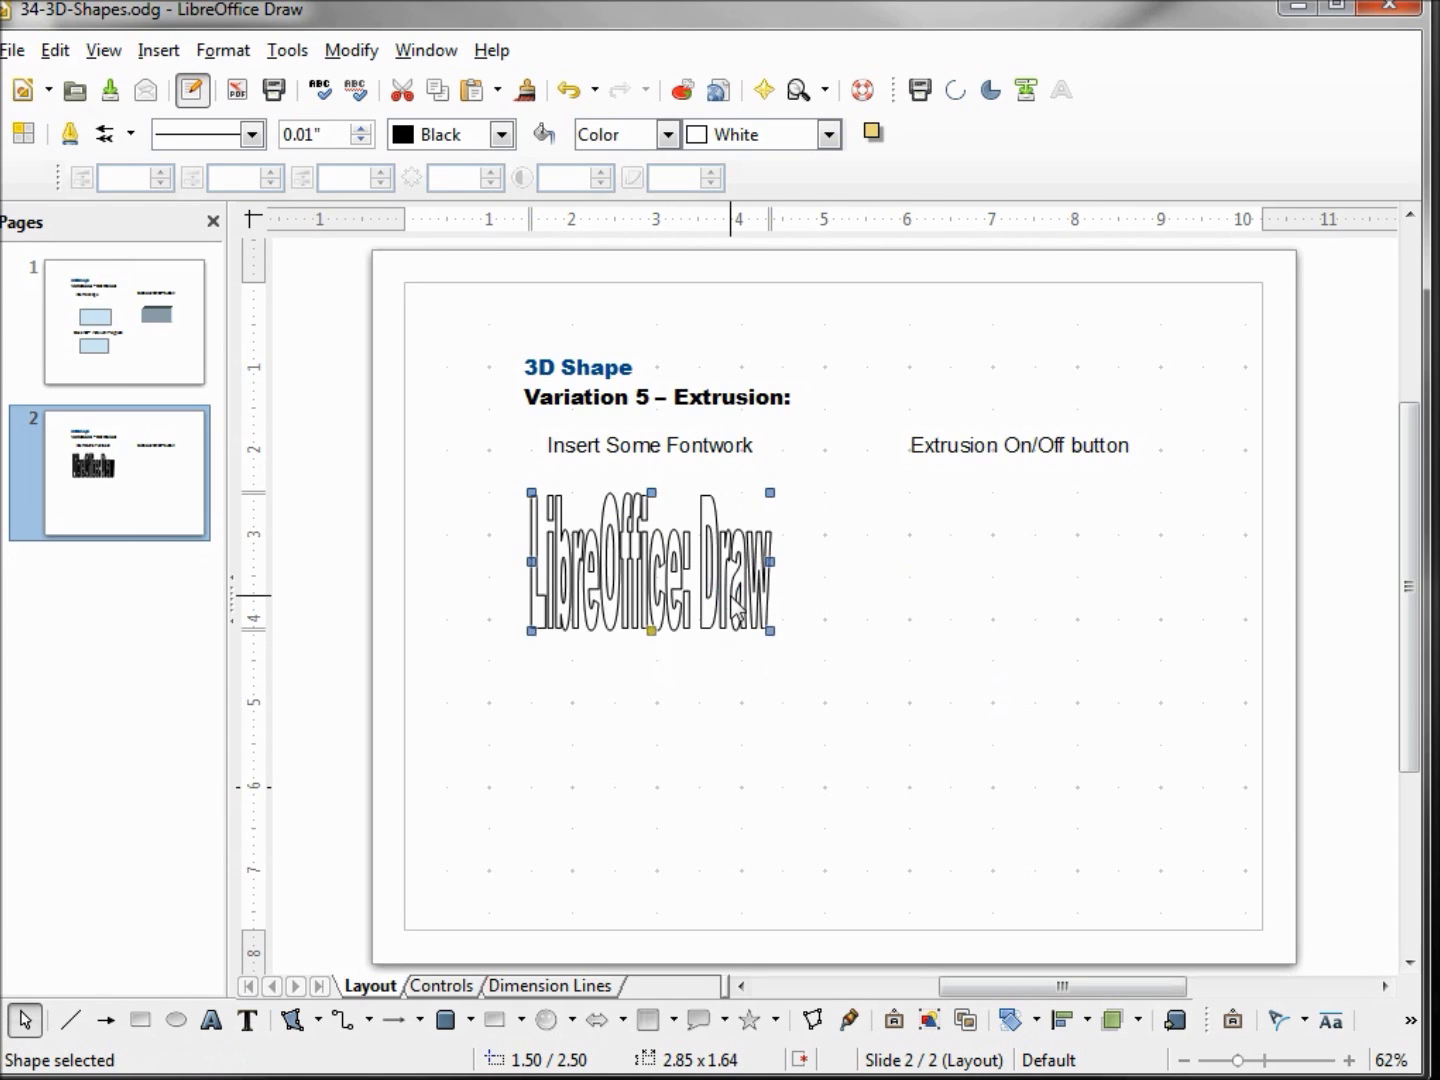
Step: Place Fontwork copies under 'Extrusion On/Off button' and at the lower left
key(Right)
key(Right)
key(Right)
key(Right)
key(Right)
key(Right)
key(Right)
key(Right)
key(Right)
key(Right)
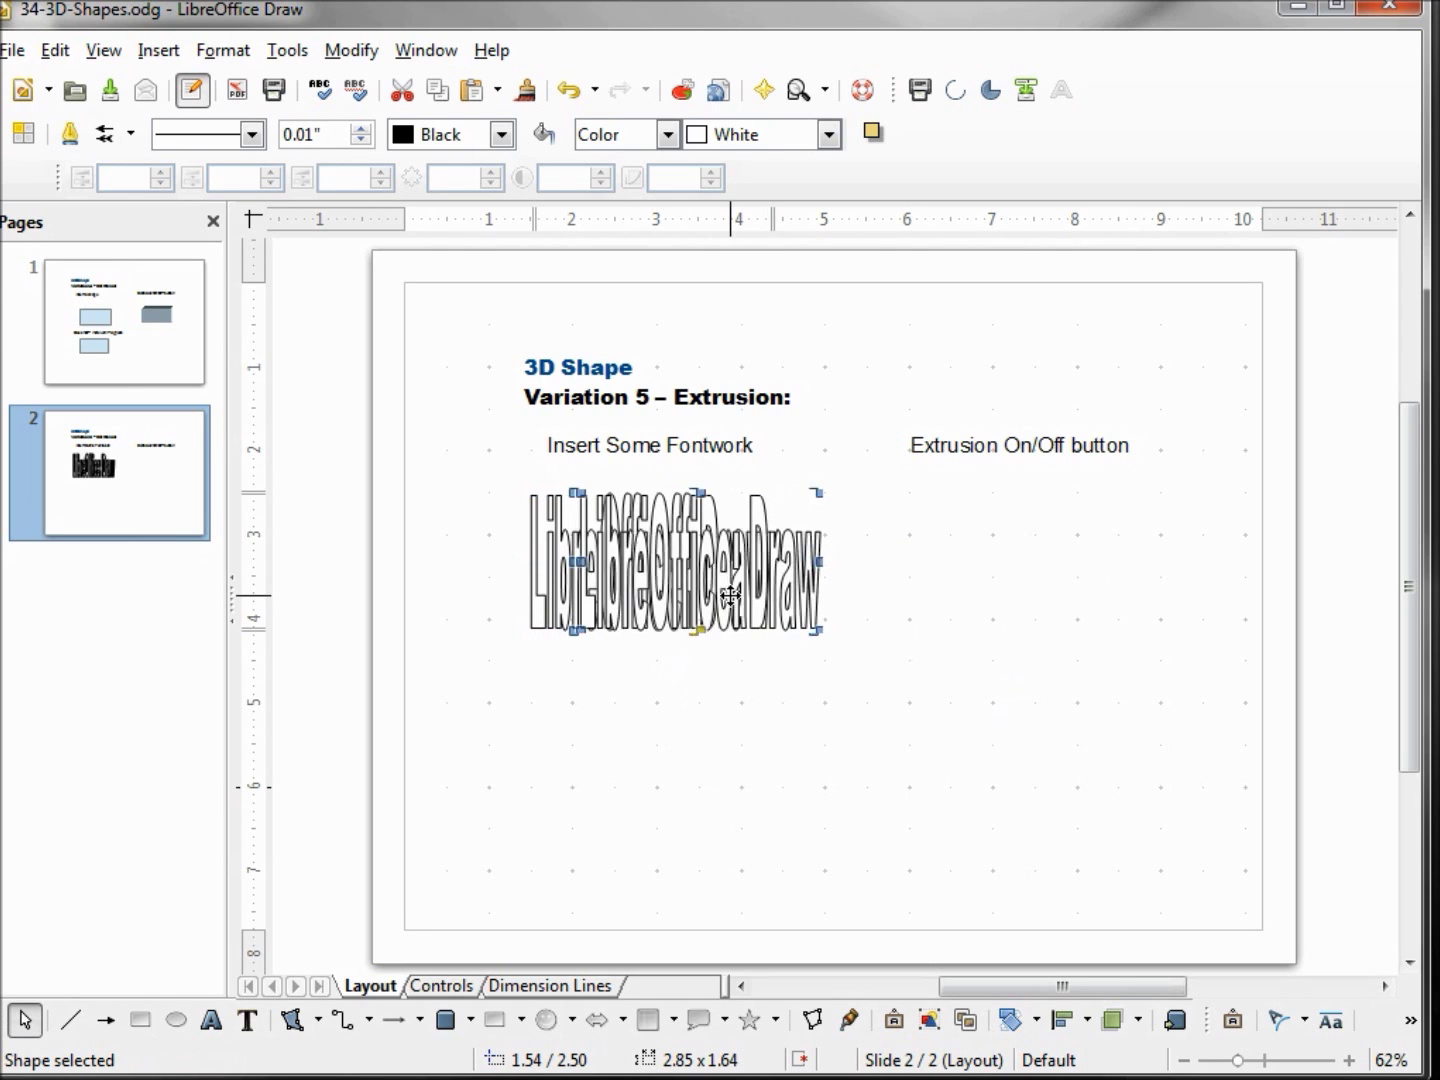
key(Right)
key(Right)
key(Right)
key(Right)
key(Right)
key(Right)
key(Right)
key(Right)
key(Right)
key(Right)
key(Right)
key(Right)
key(Right)
key(Right)
key(Right)
key(Right)
key(Right)
key(Right)
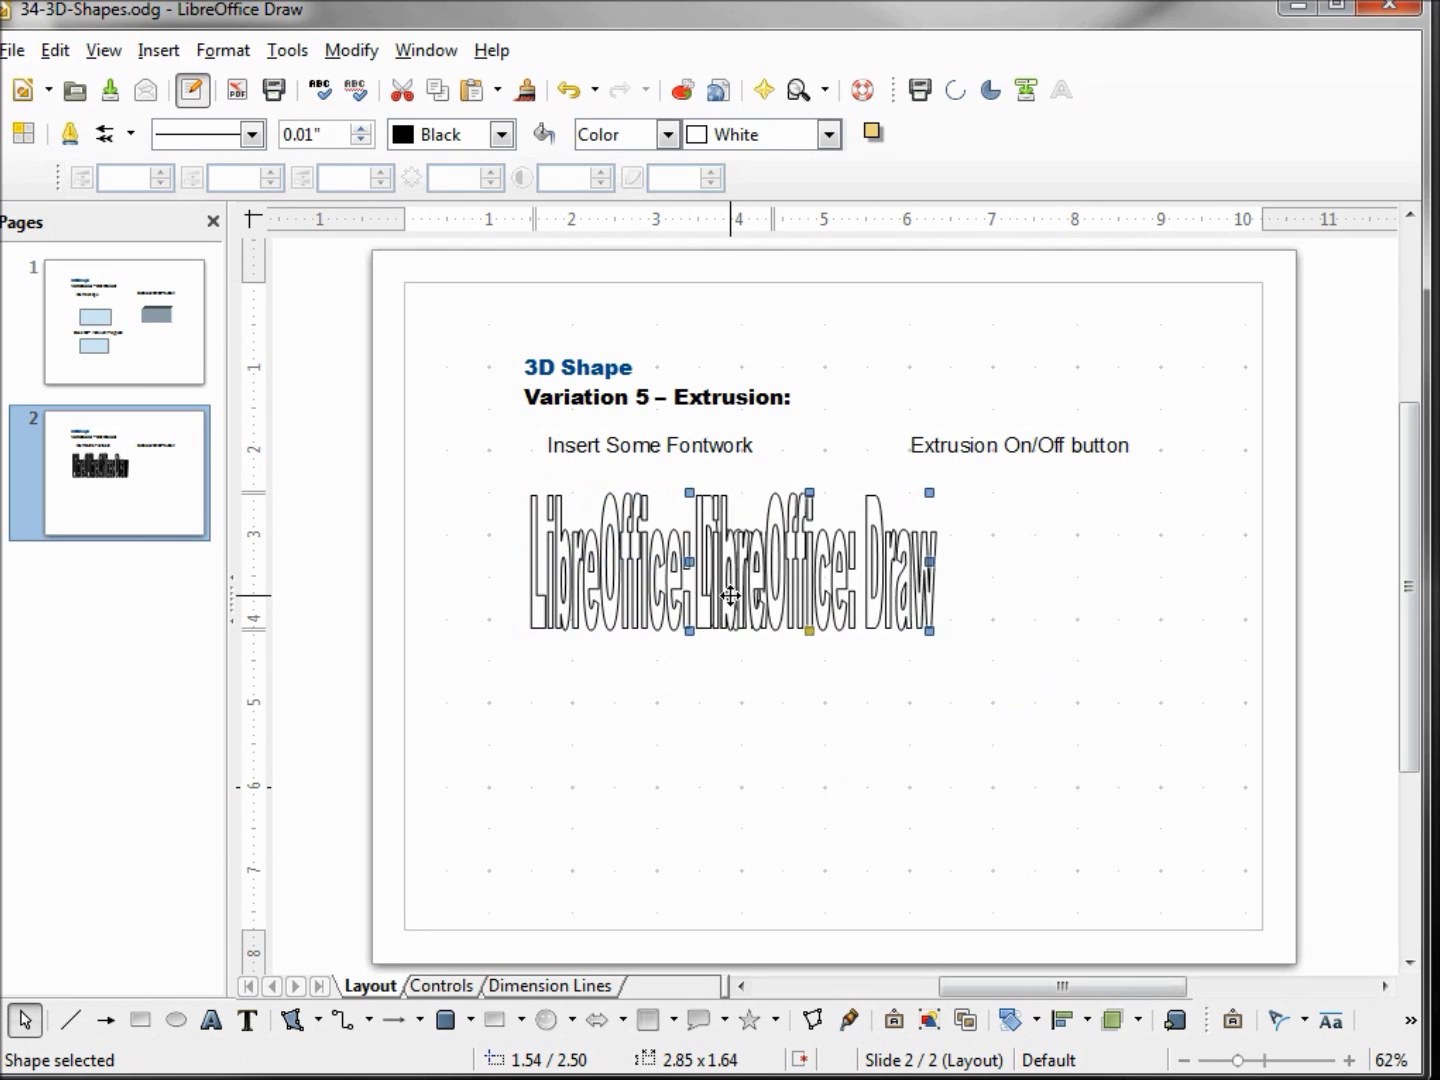
key(Right)
key(Right)
key(Right)
key(Right)
key(Right)
key(Right)
key(Right)
key(Right)
key(Right)
key(Right)
key(Right)
key(Right)
key(Right)
key(Right)
key(Right)
key(Right)
key(Right)
key(Right)
key(Right)
key(Right)
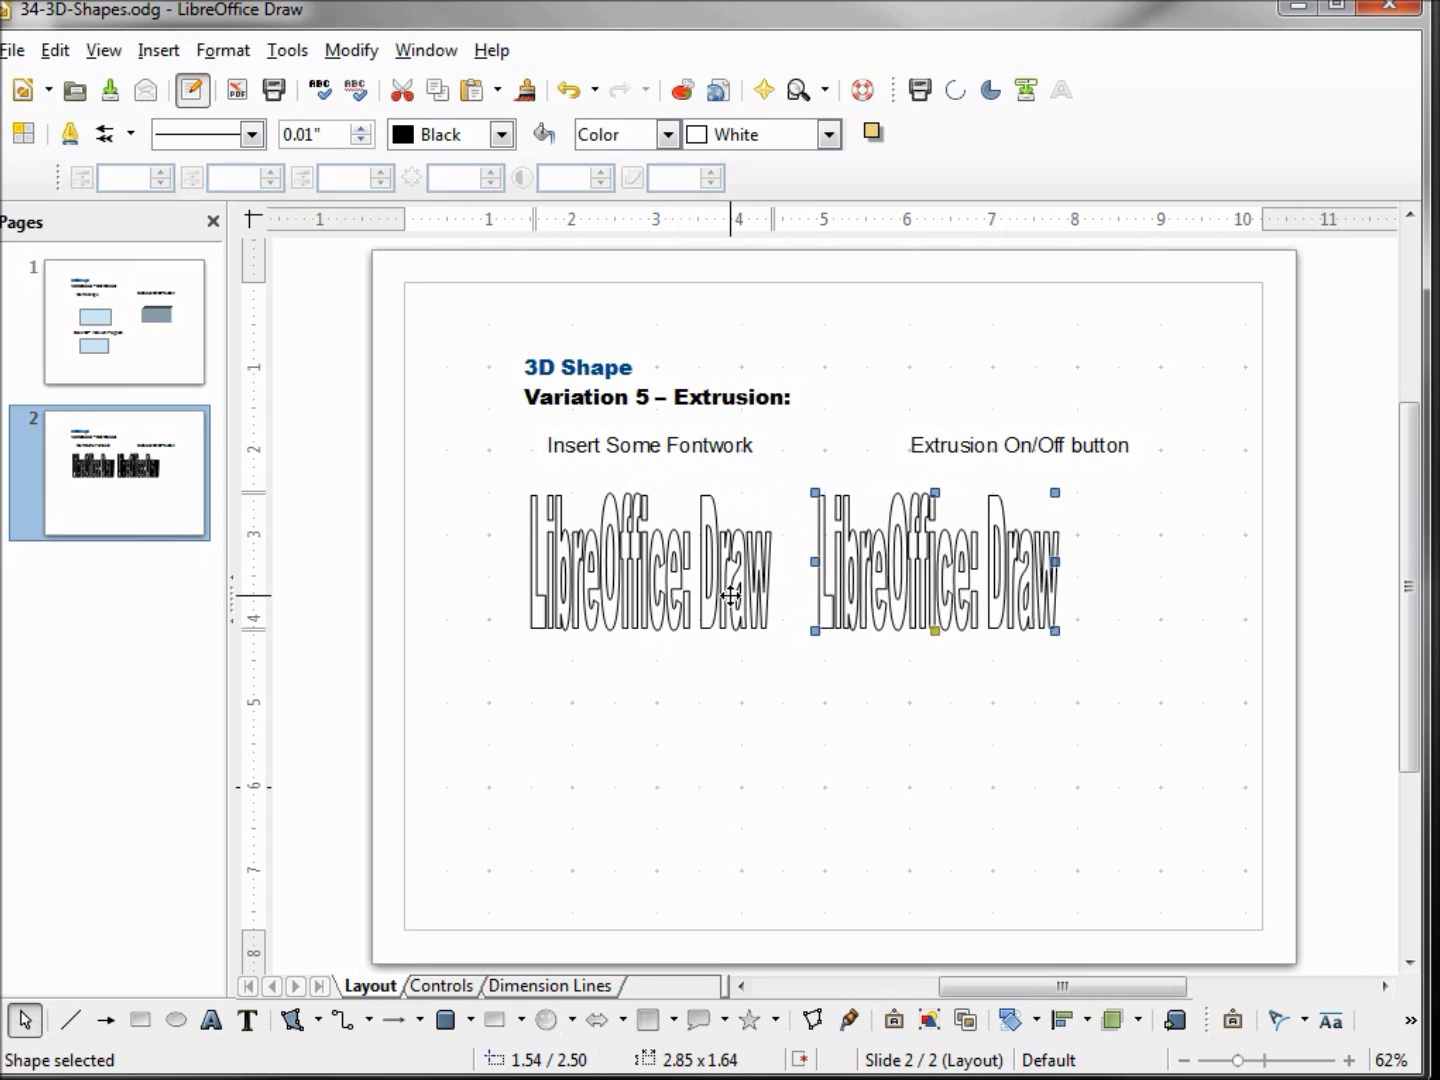
key(Right)
key(Right)
key(Right)
key(Right)
key(Right)
key(Right)
key(Right)
key(Right)
key(Right)
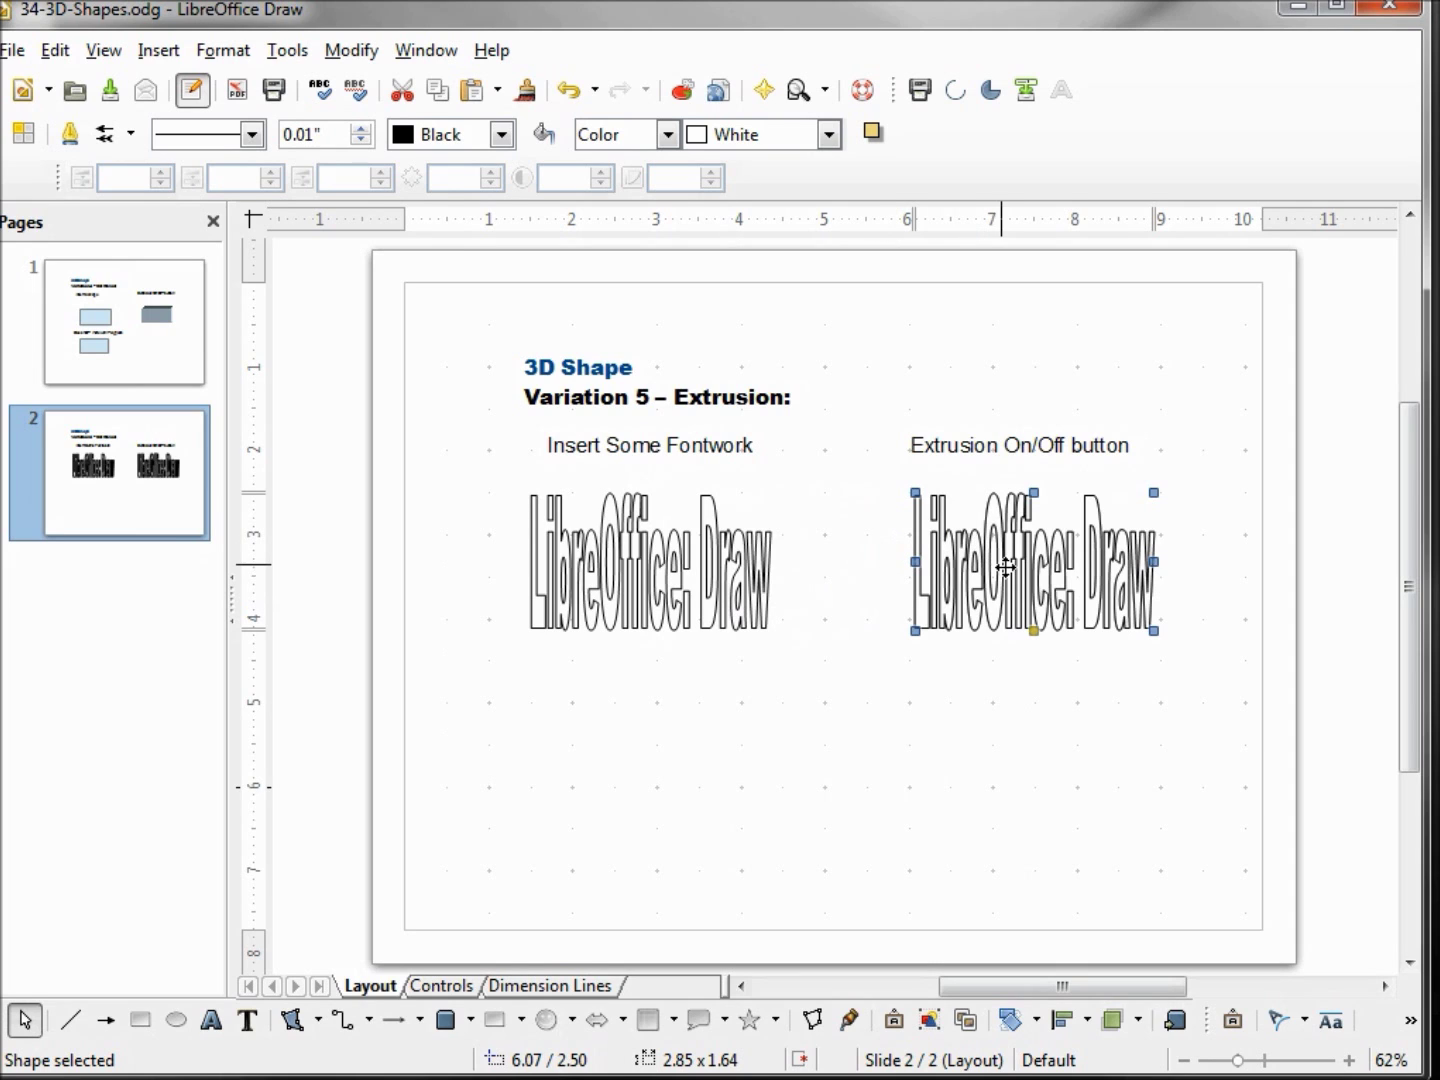
drag(980, 587, 619, 832)
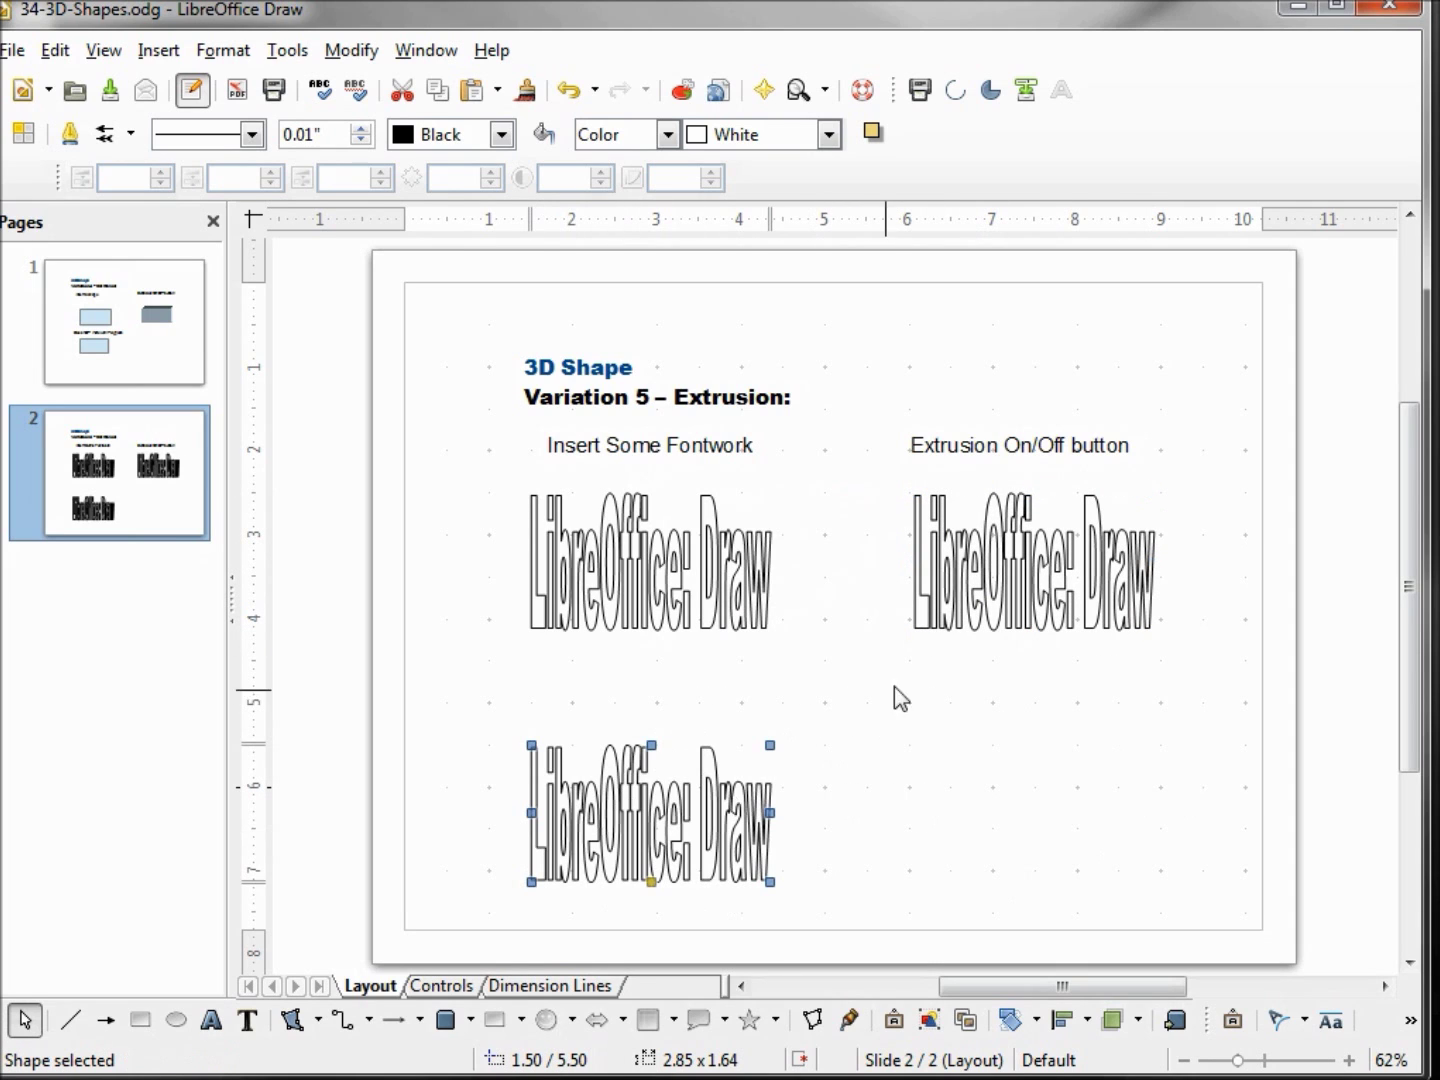
click(1062, 586)
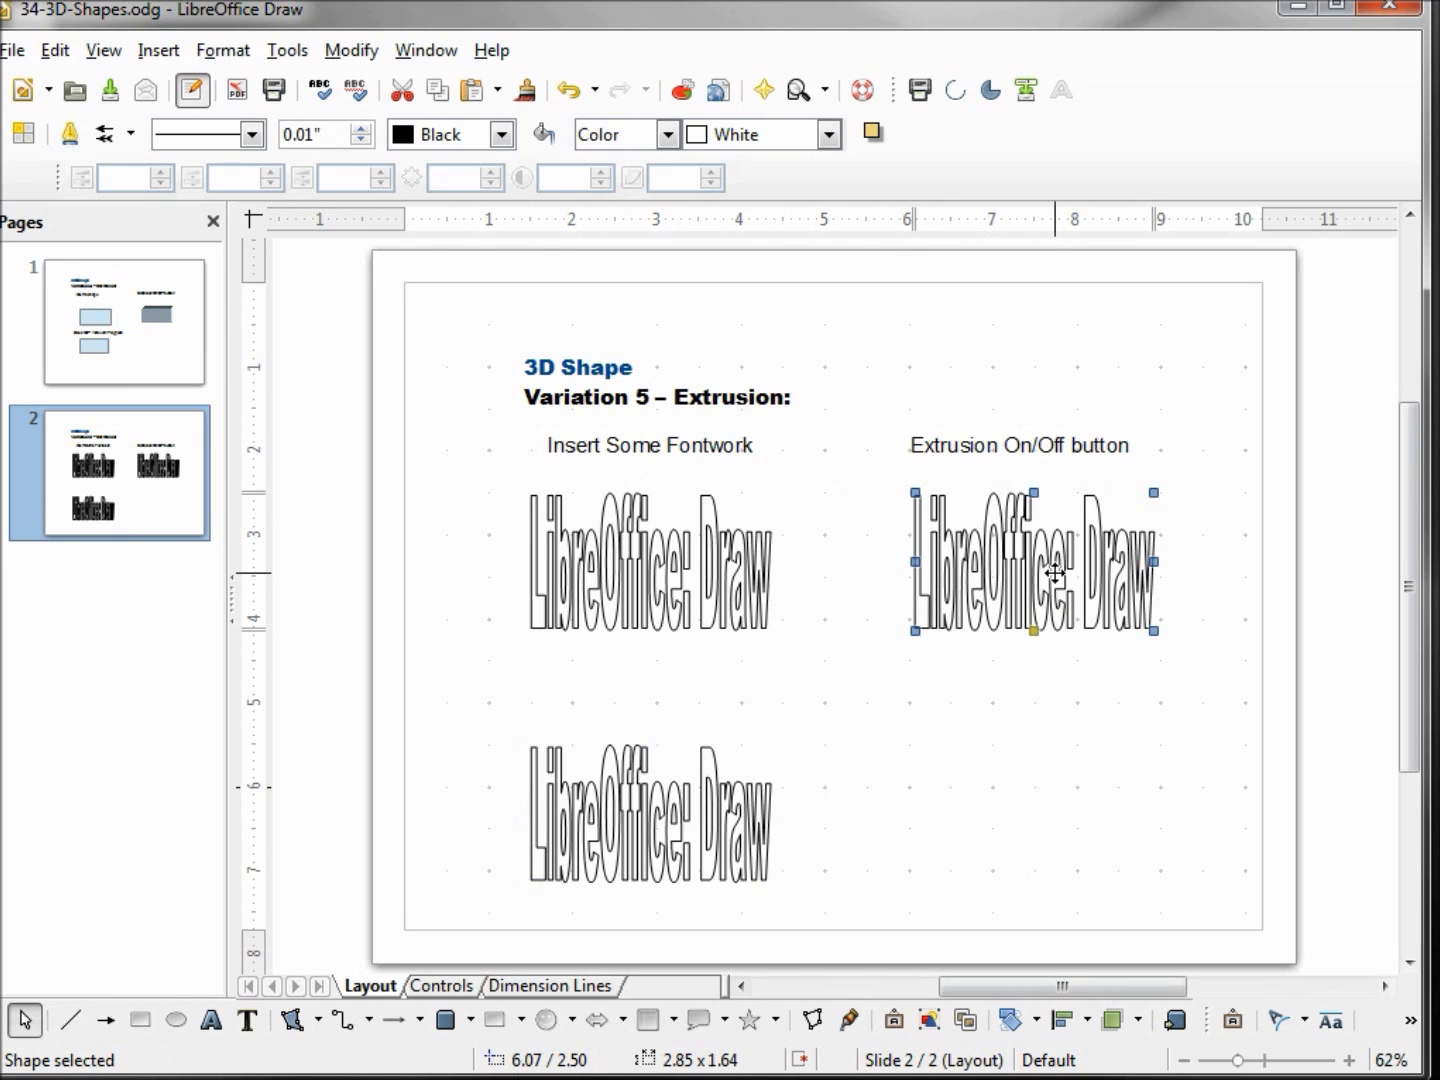
Step: Give the upper-right Fontwork 3D extrusion
click(1176, 1022)
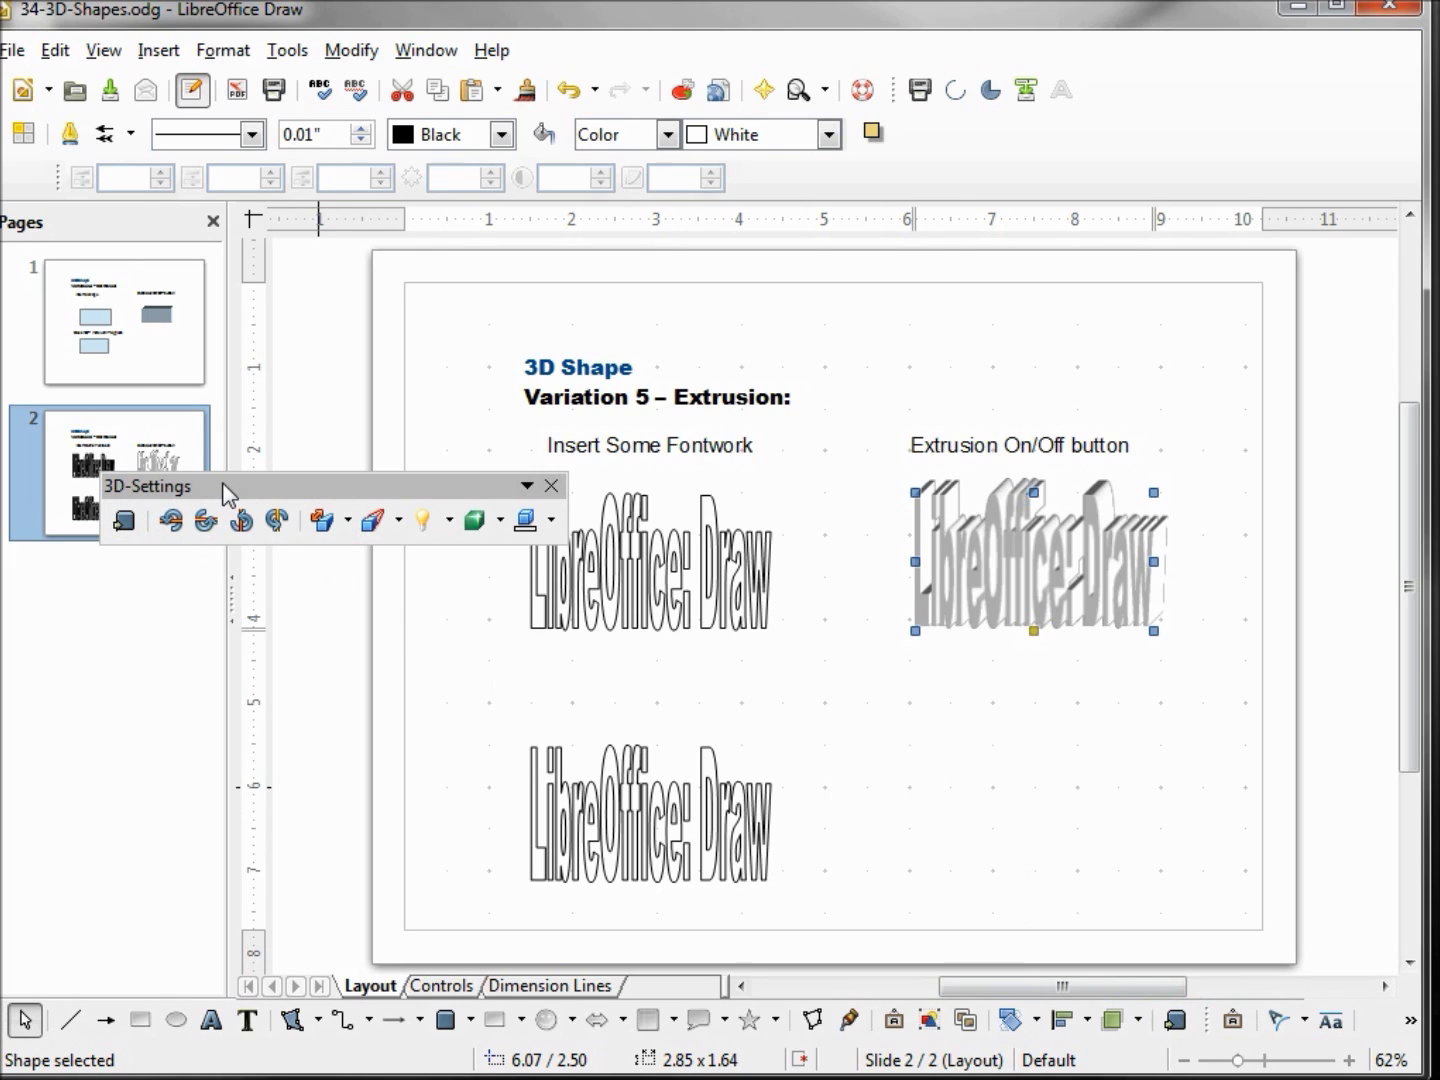
key(ctrl+z)
mouse_move(1037, 630)
mouse_down()
mouse_move(1003, 629)
mouse_move(1064, 631)
mouse_move(1032, 630)
mouse_up()
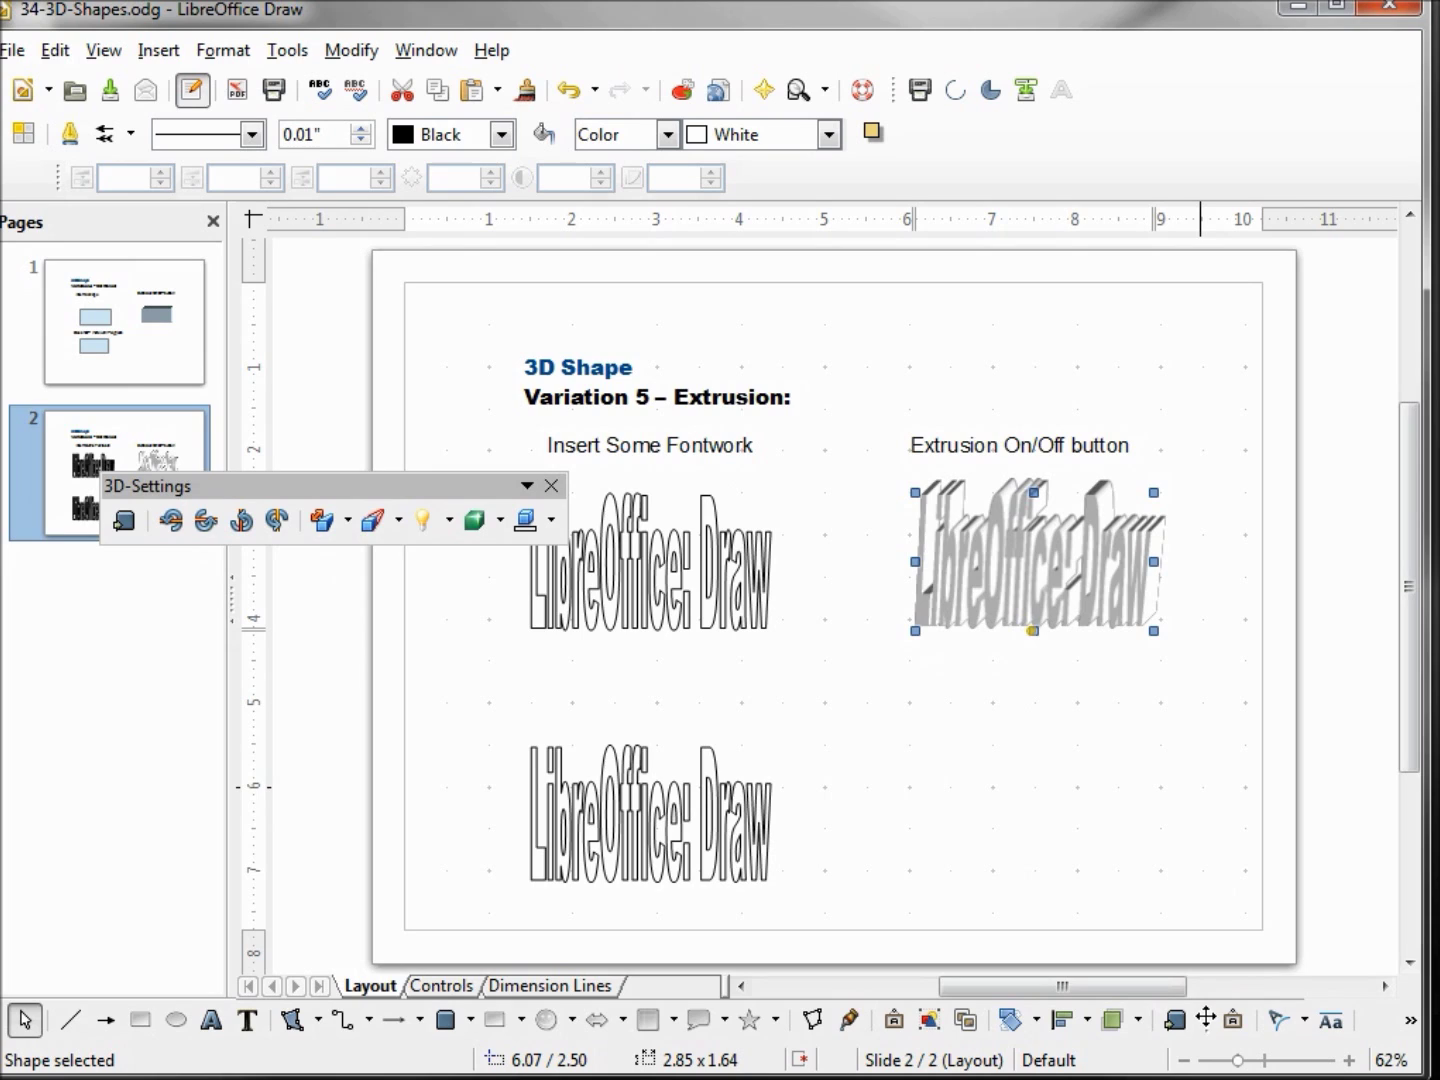
Step: Bend the extruded text into an Arch Up (Curve) shape and enlarge it to 3.43 x 2.50
drag(1207, 1019, 949, 765)
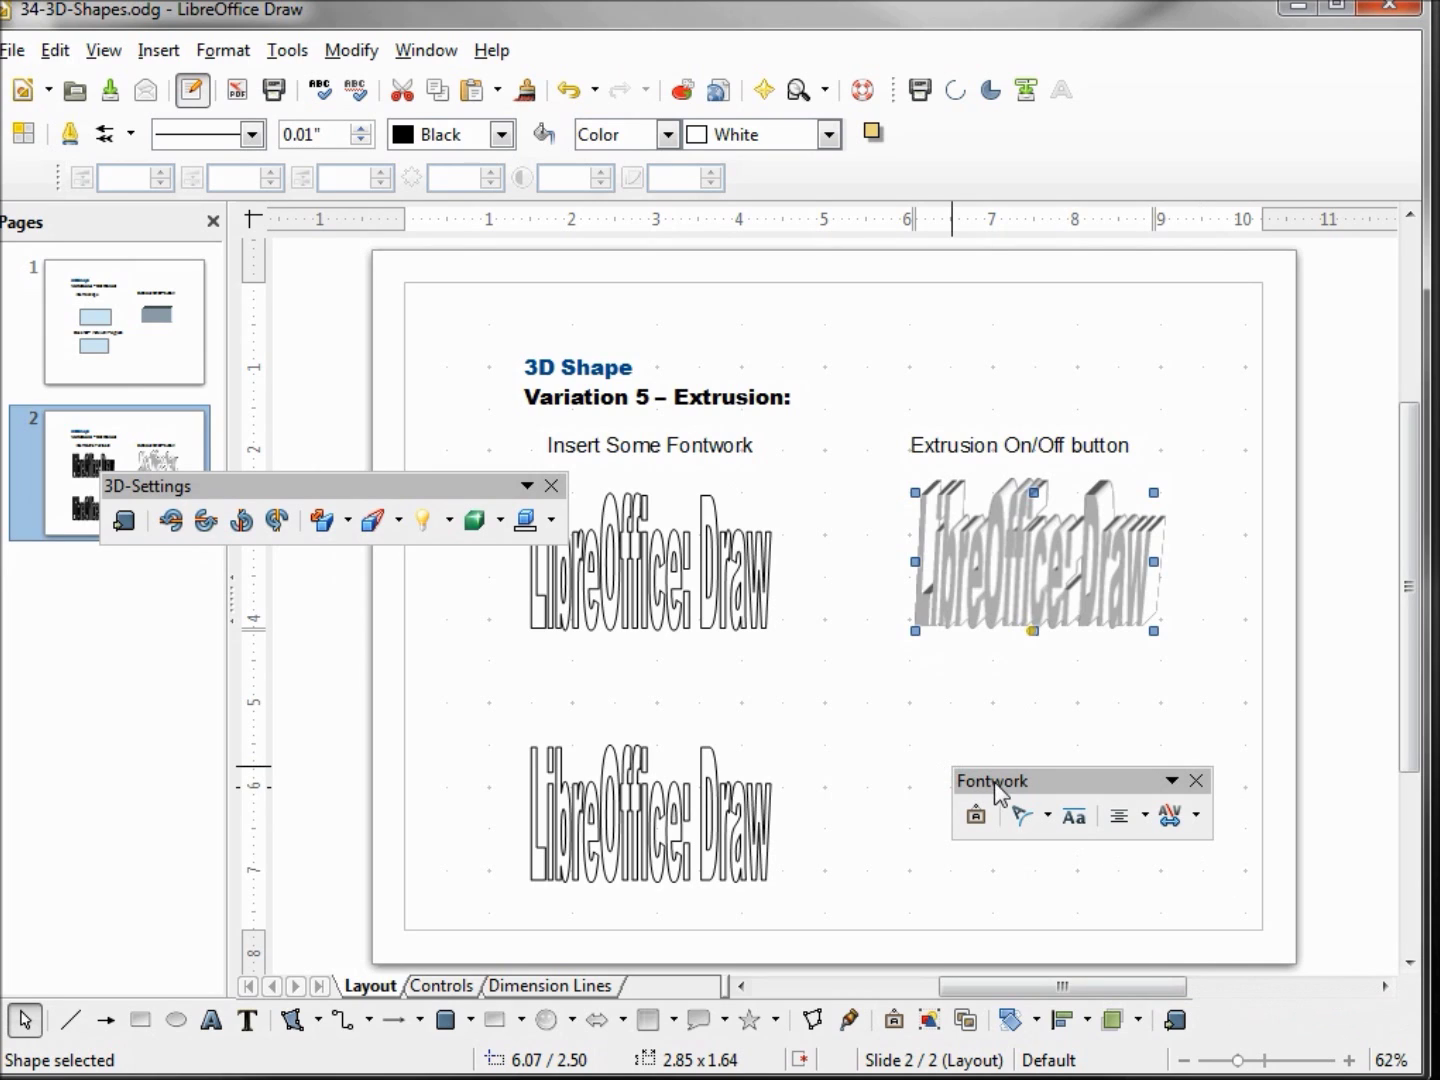
click(1026, 821)
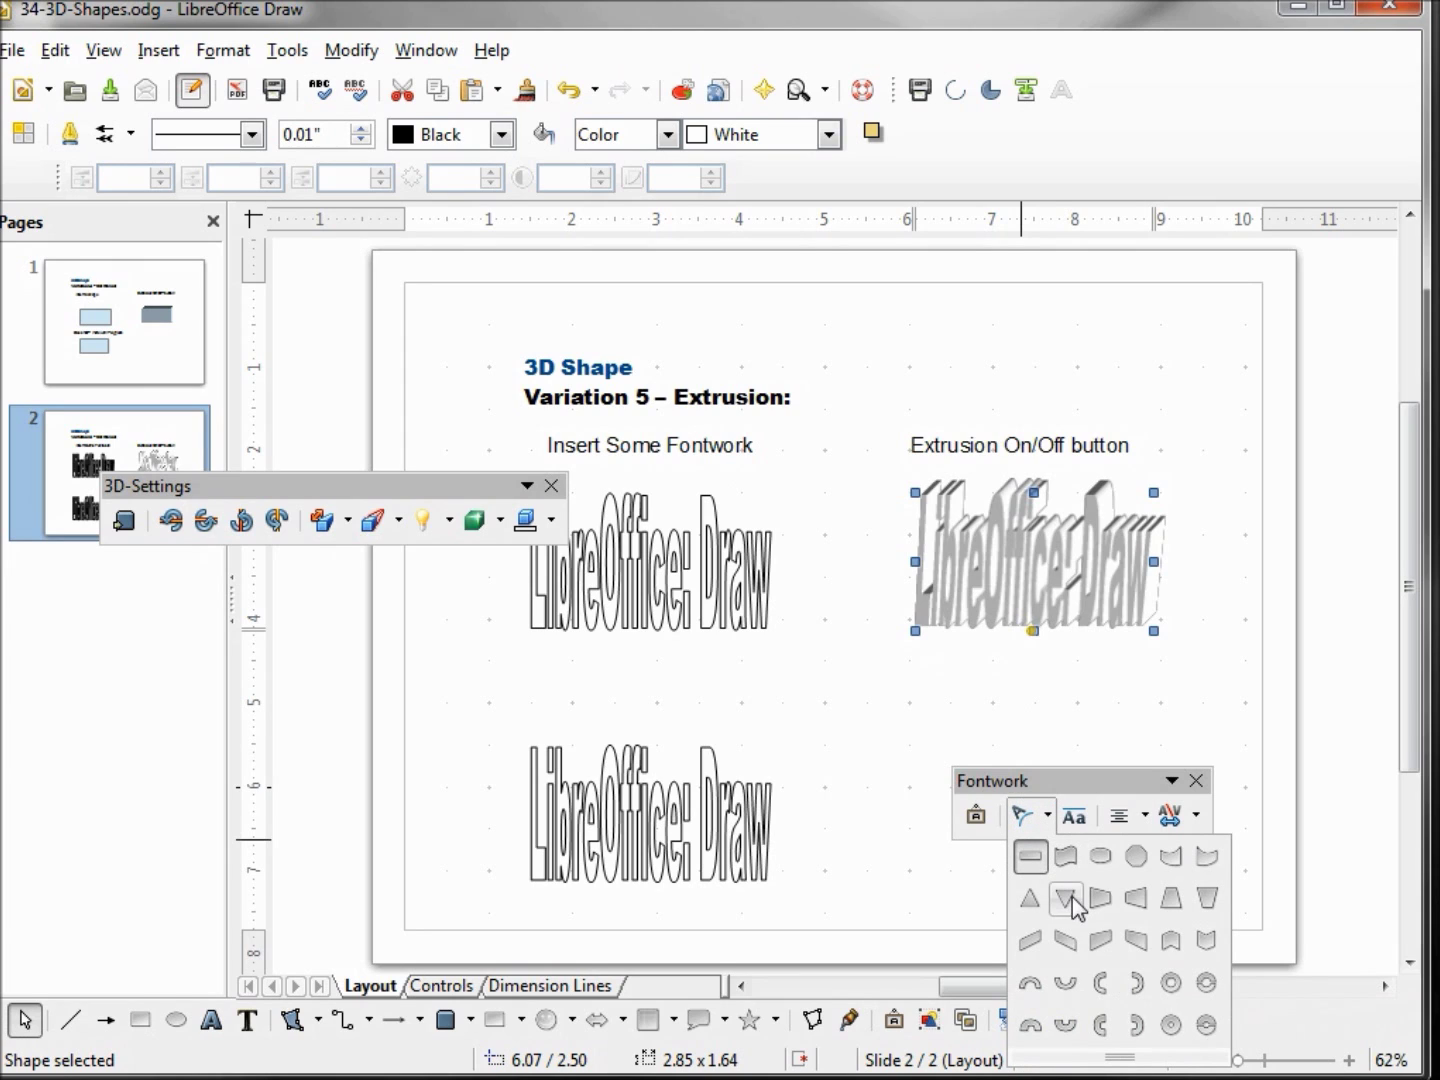
click(1131, 982)
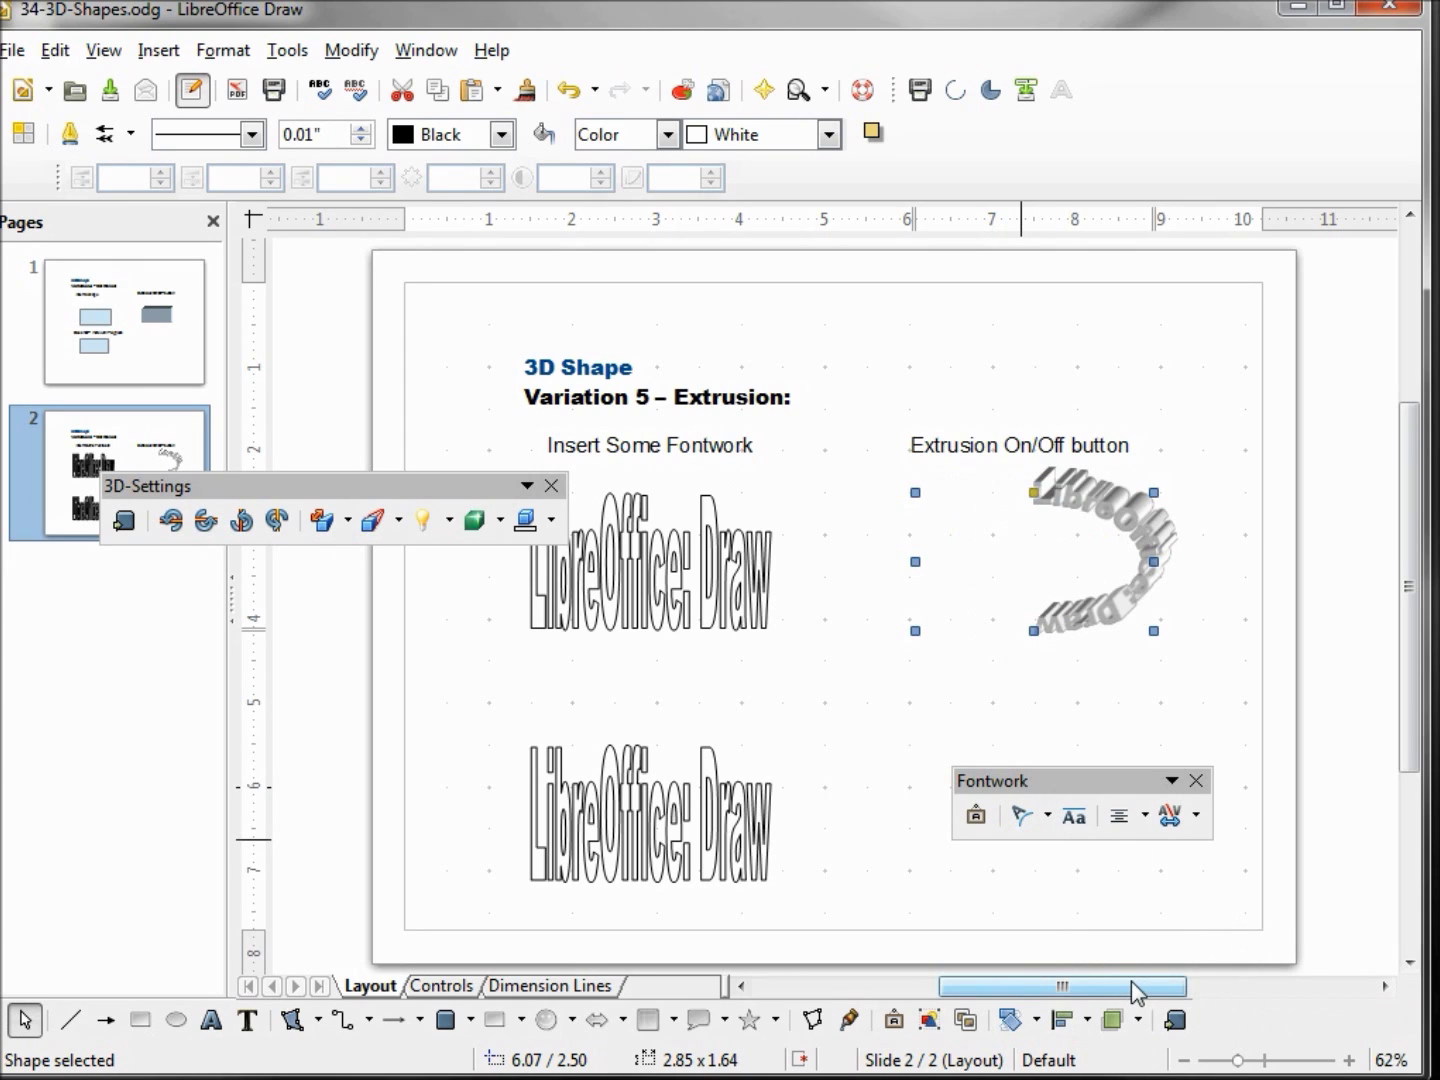
click(1026, 817)
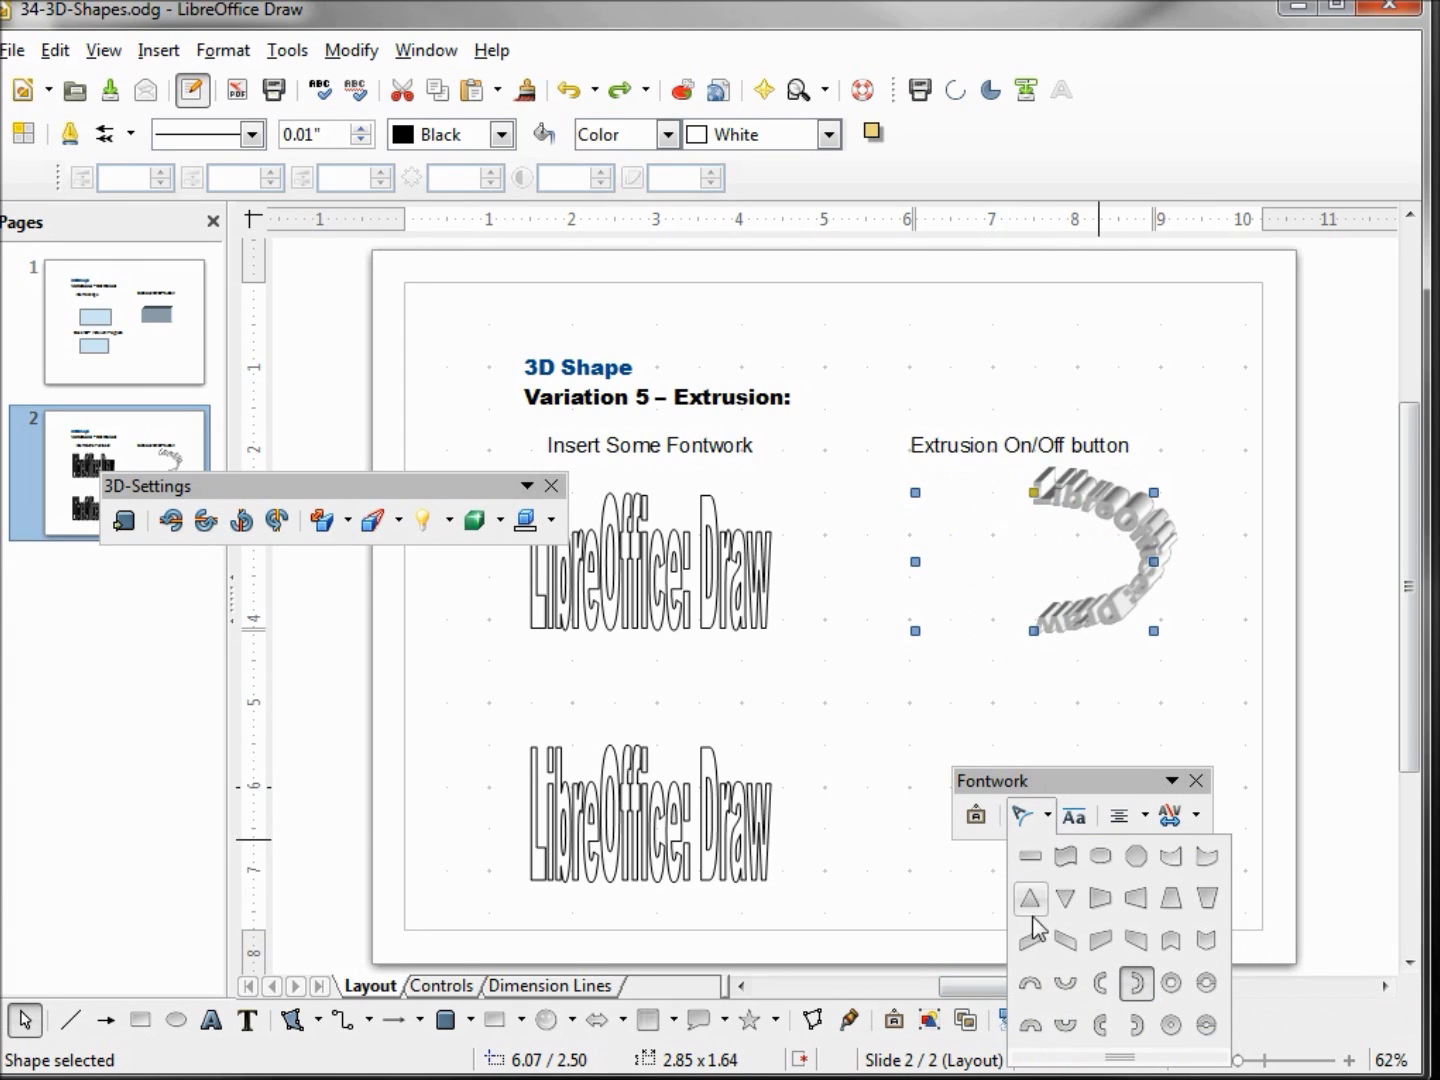
click(1031, 983)
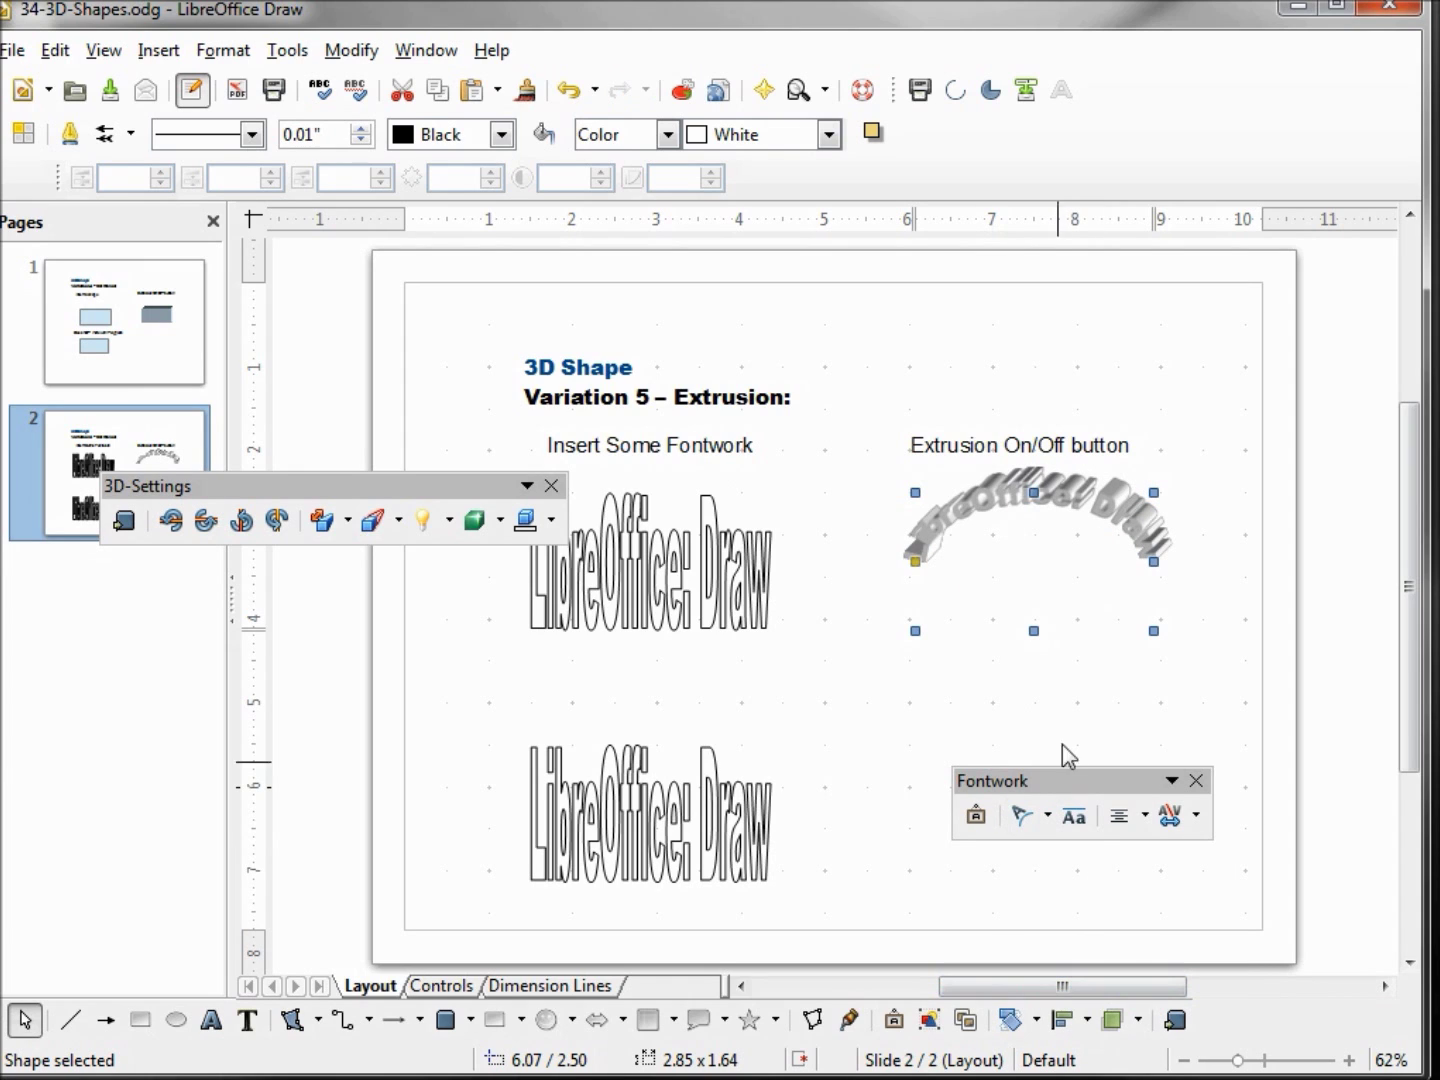
drag(1157, 627, 1210, 704)
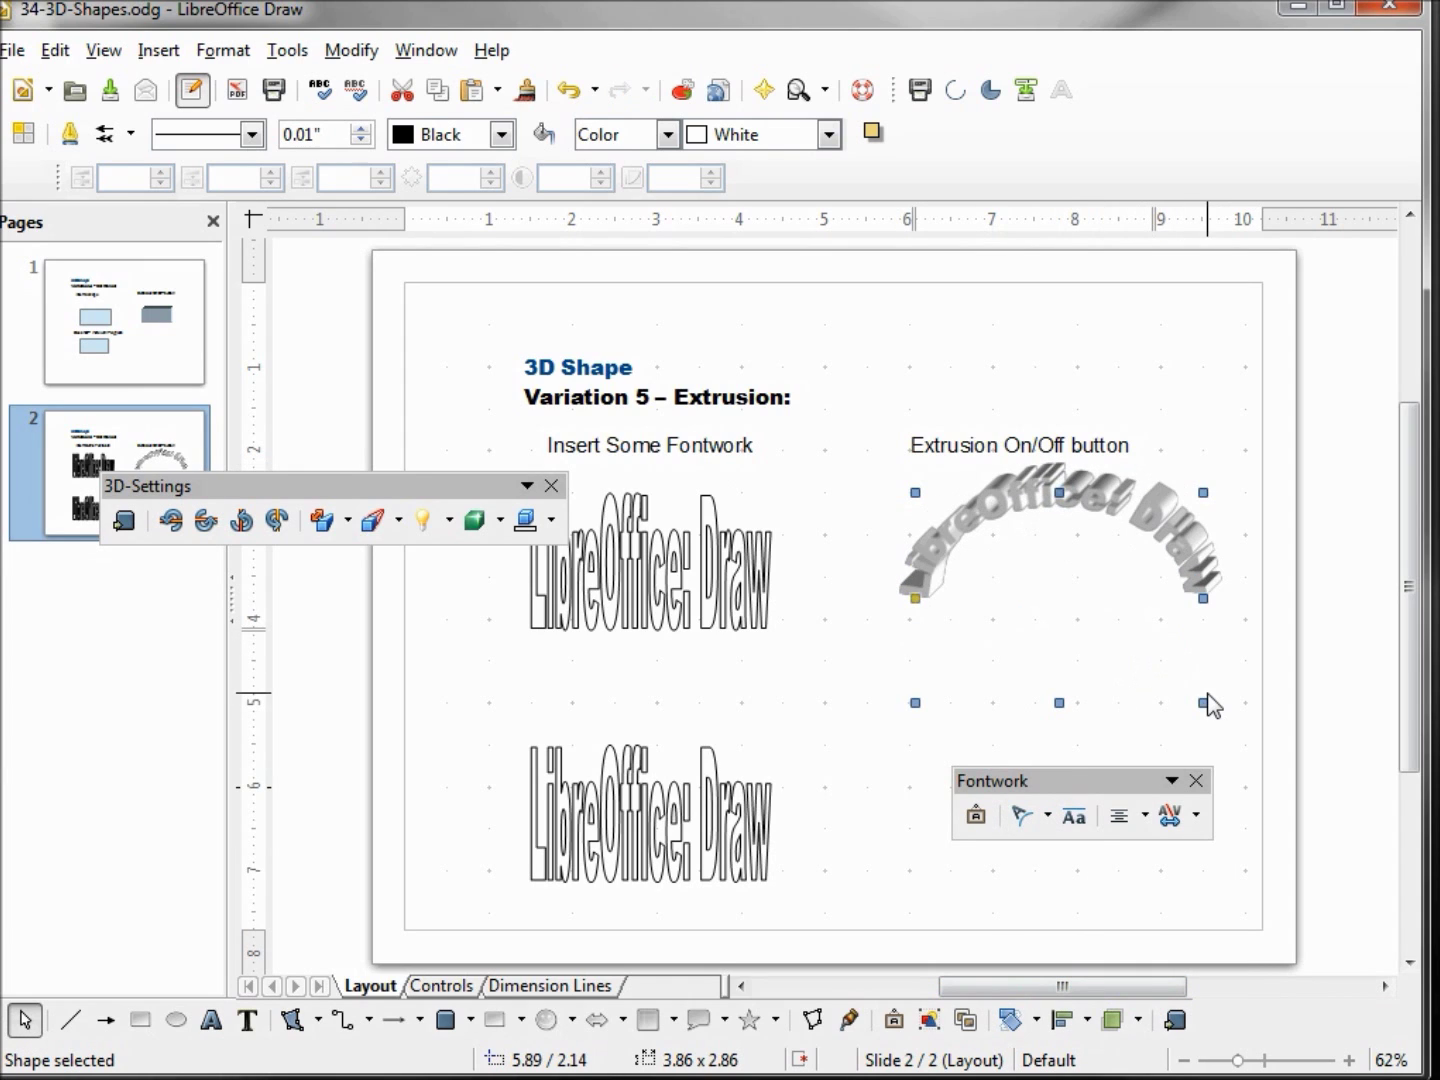
click(652, 803)
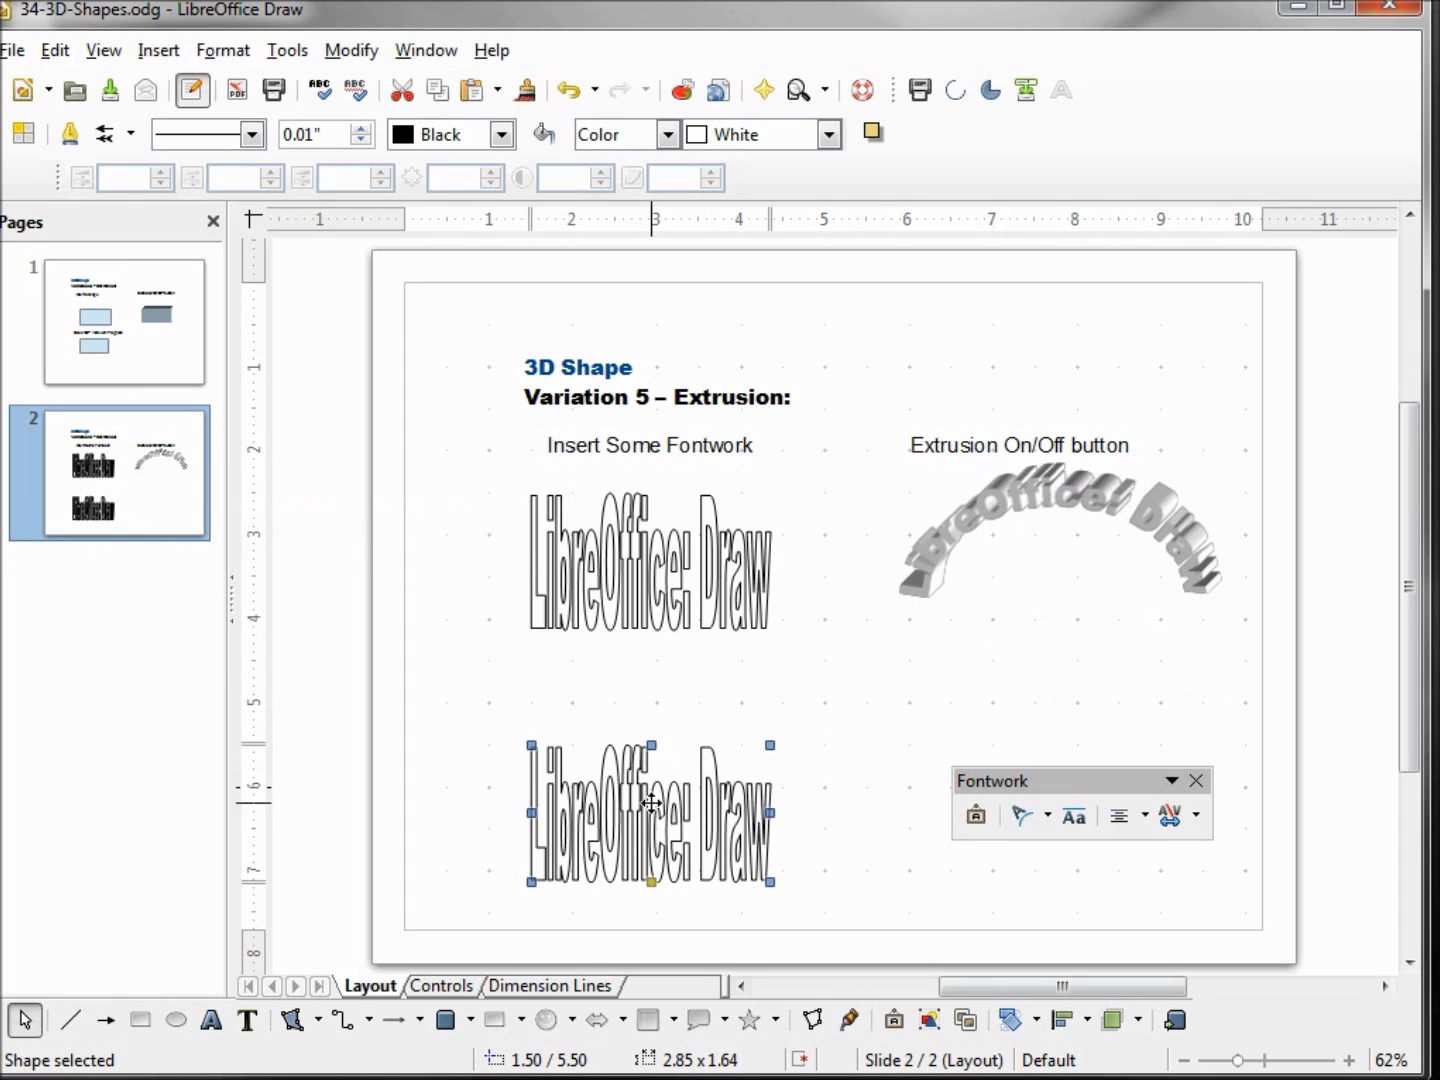
Step: Convert the lower Fontwork copy with Modify > Convert > To 3D, giving a 2.85 x 1.64 object
click(343, 51)
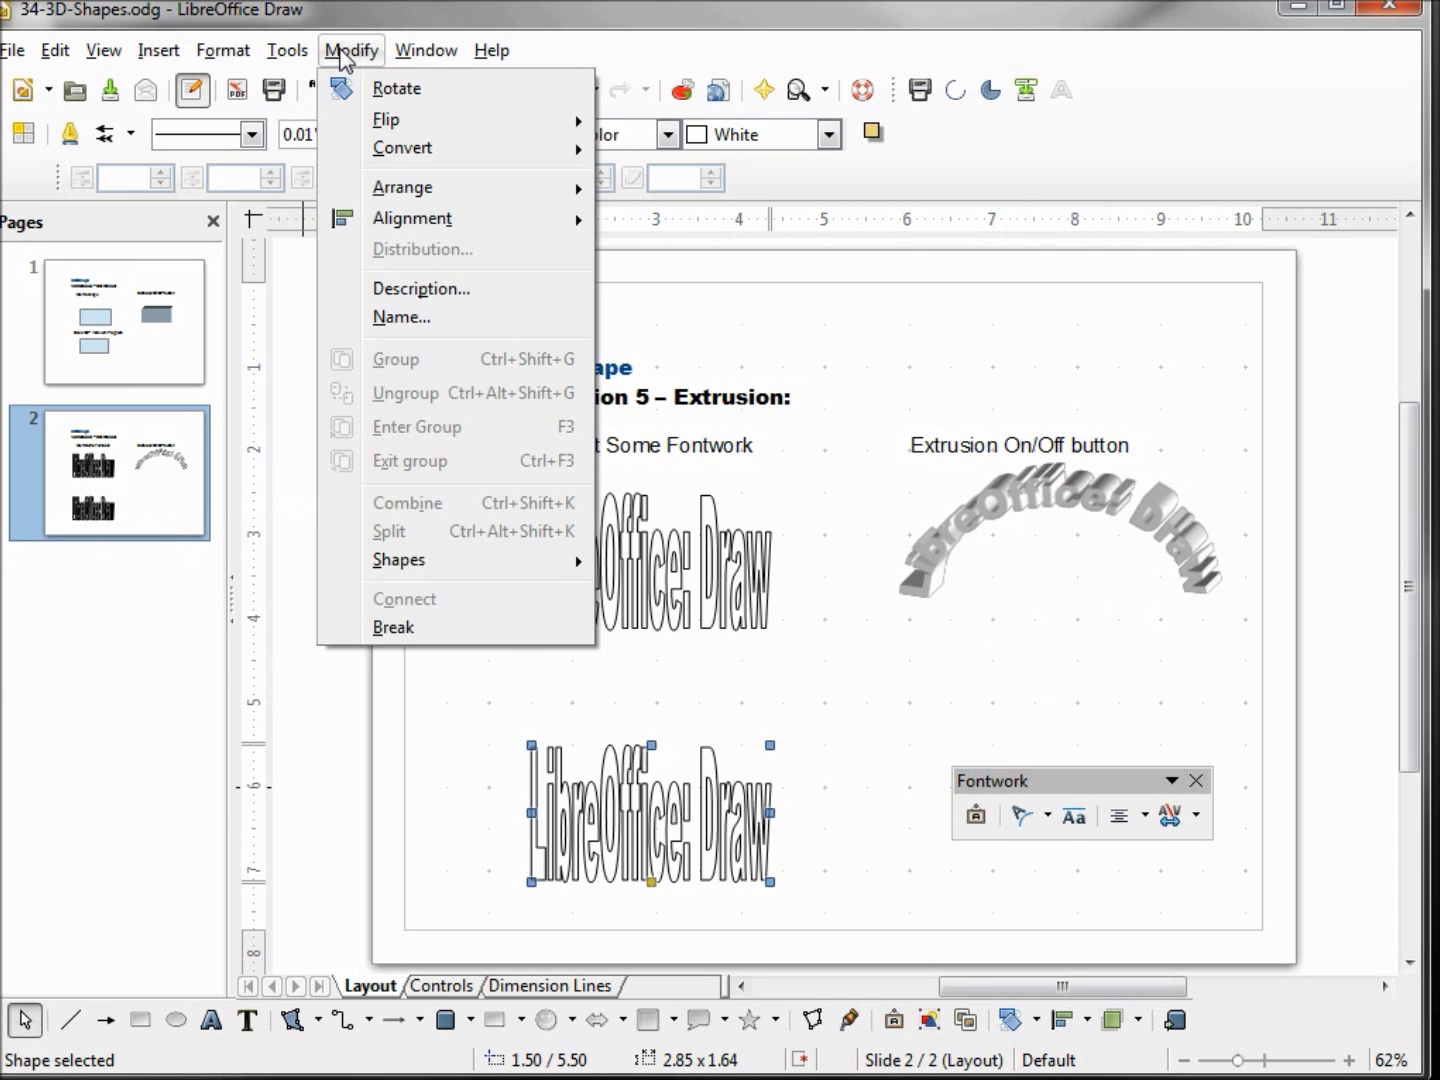
mouse_move(466, 152)
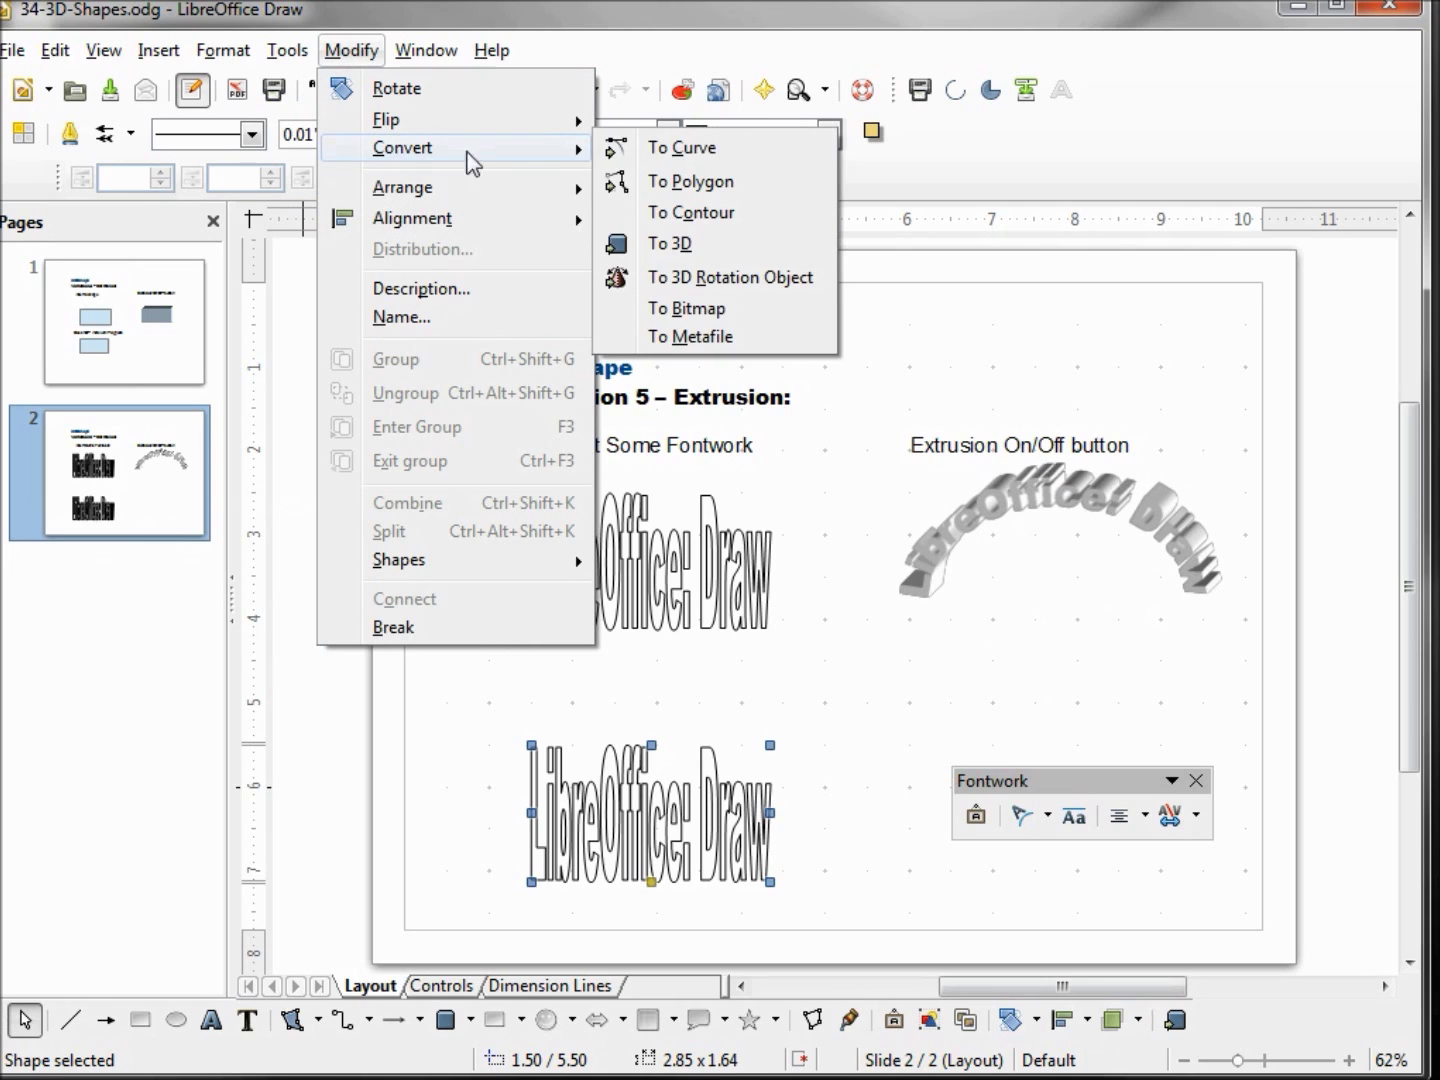
click(680, 252)
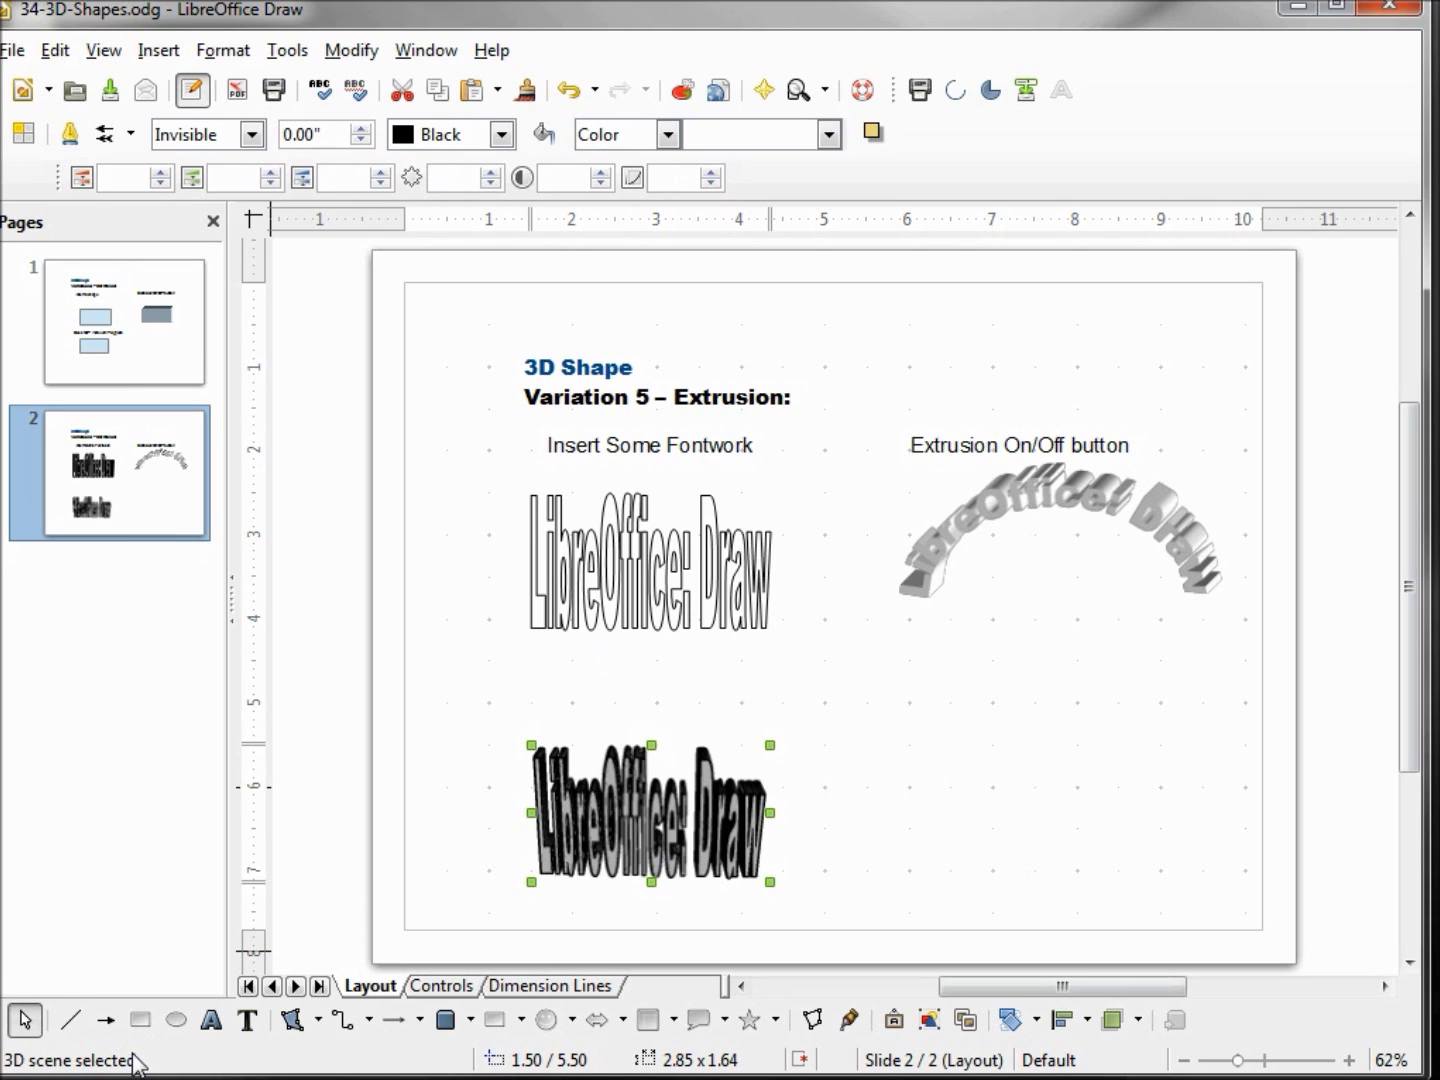
click(1103, 499)
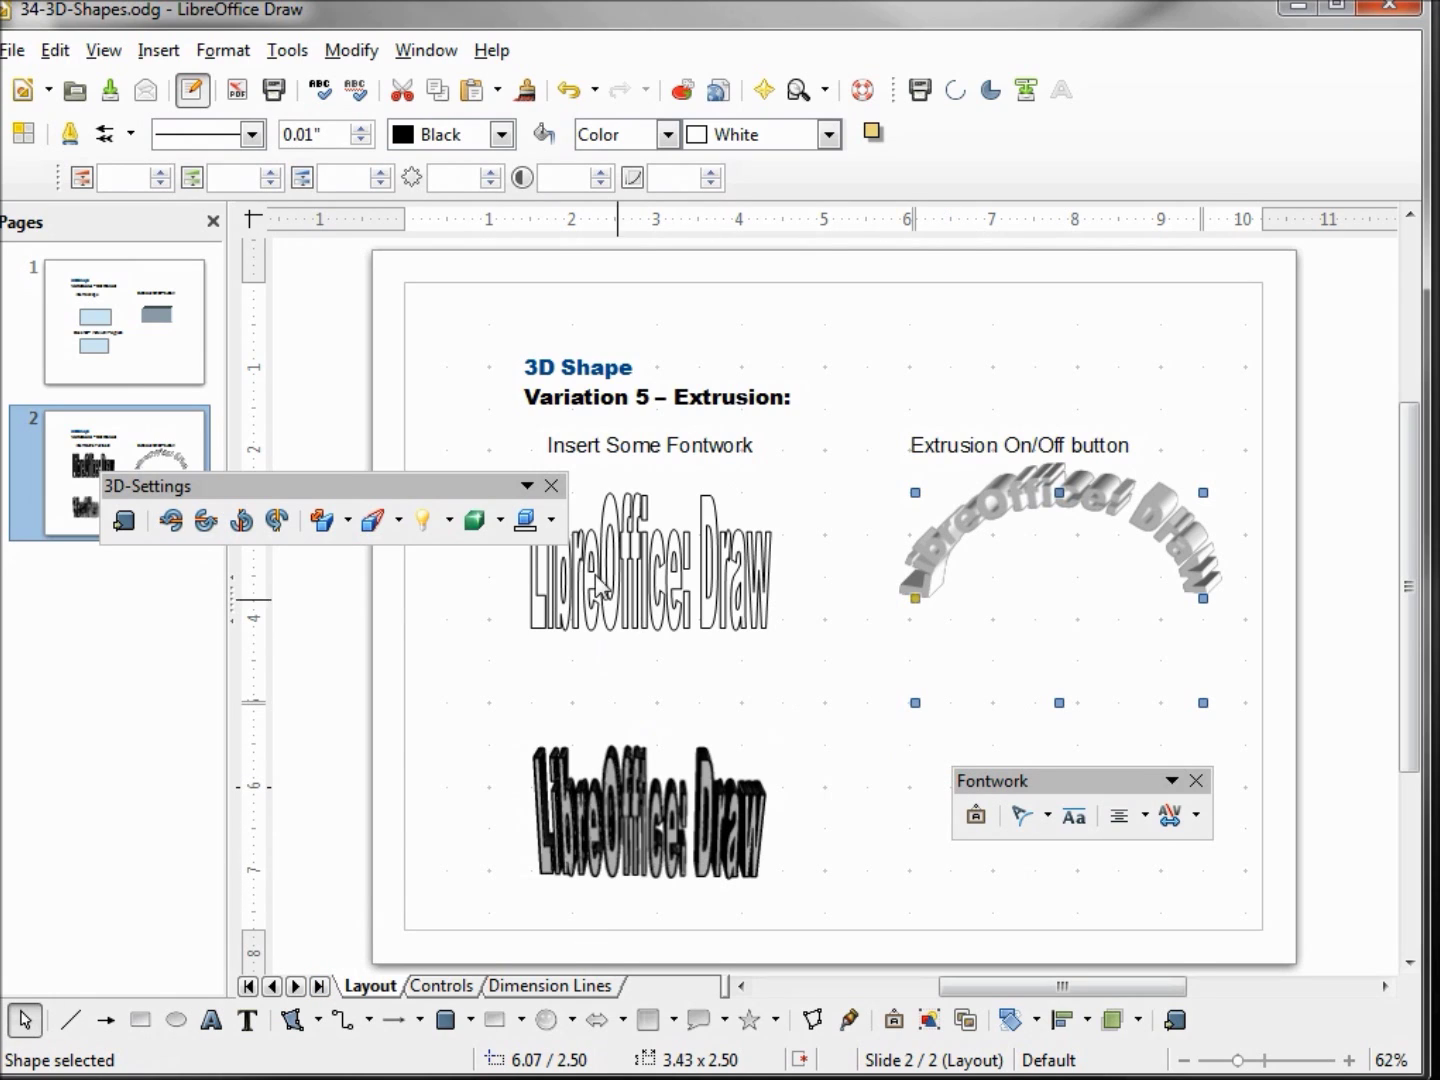
click(616, 800)
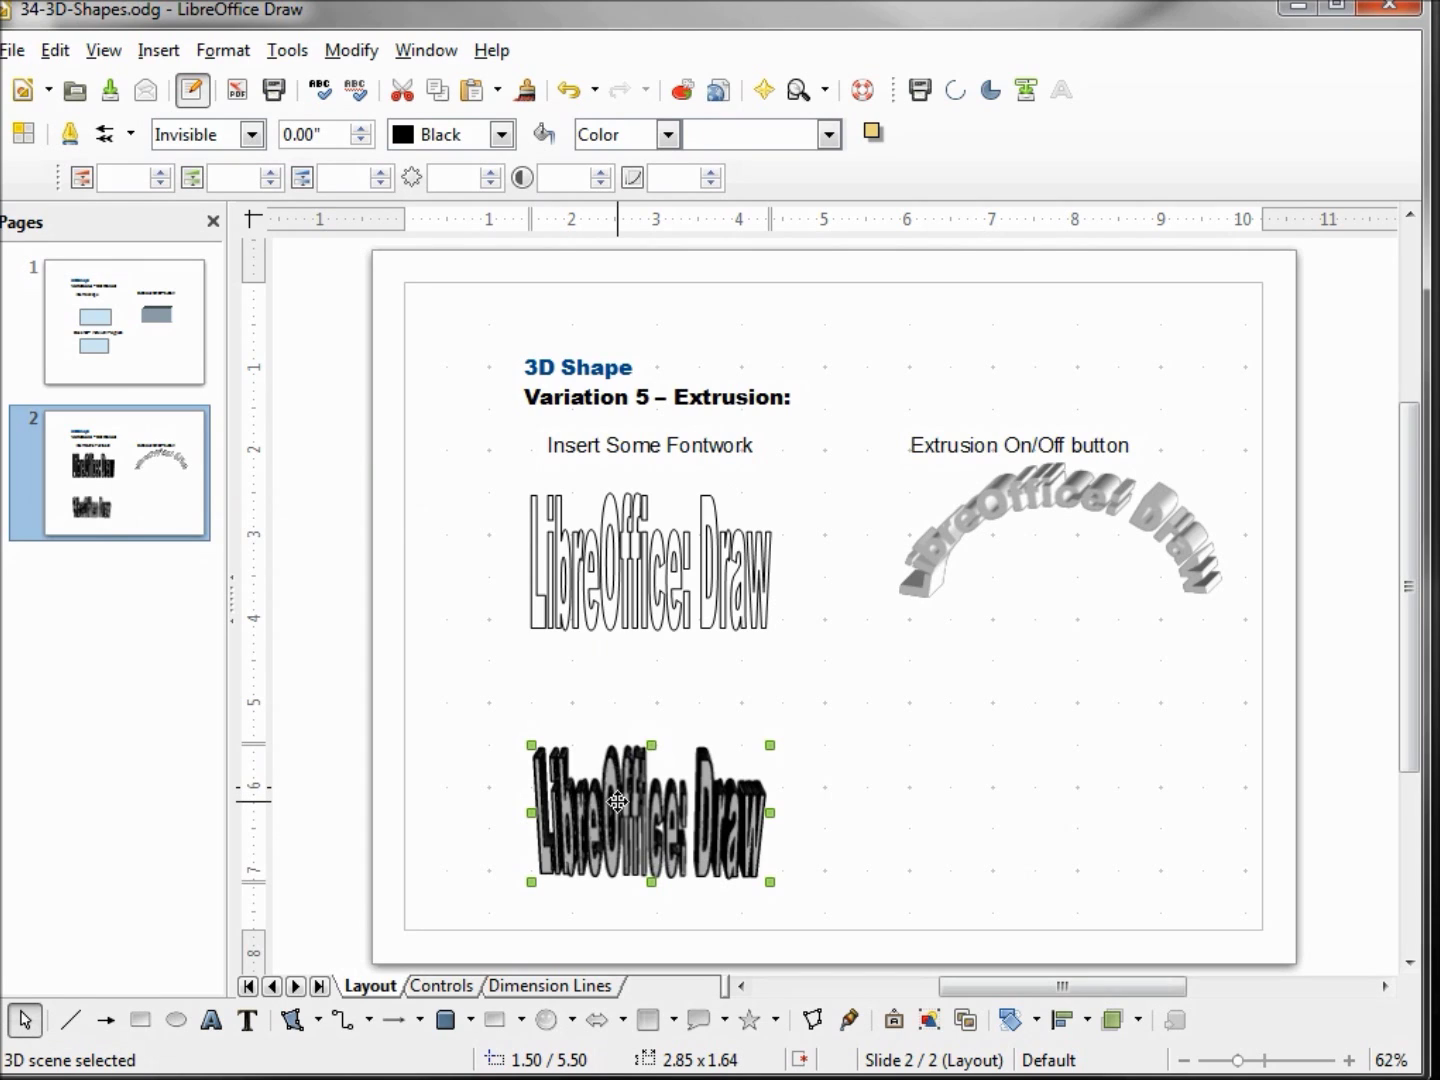
Step: Rotate the lower 3D text into a steep diagonal tilt measuring 2.99 x 3.11
key(ctrl+z)
click(634, 790)
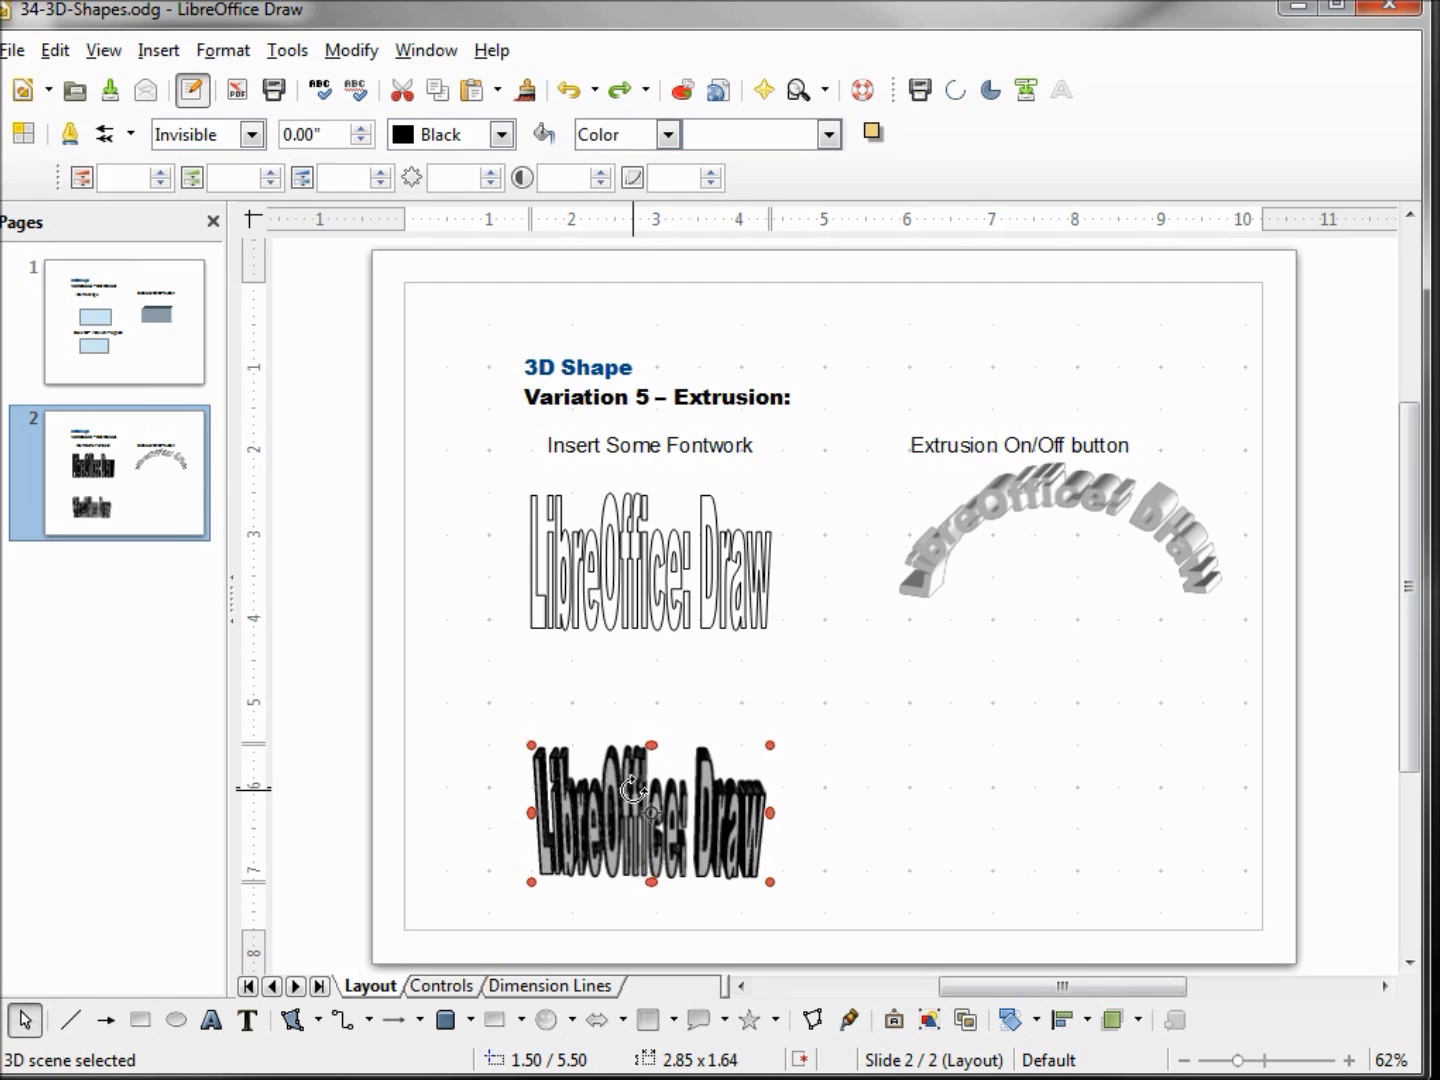
drag(767, 742, 759, 700)
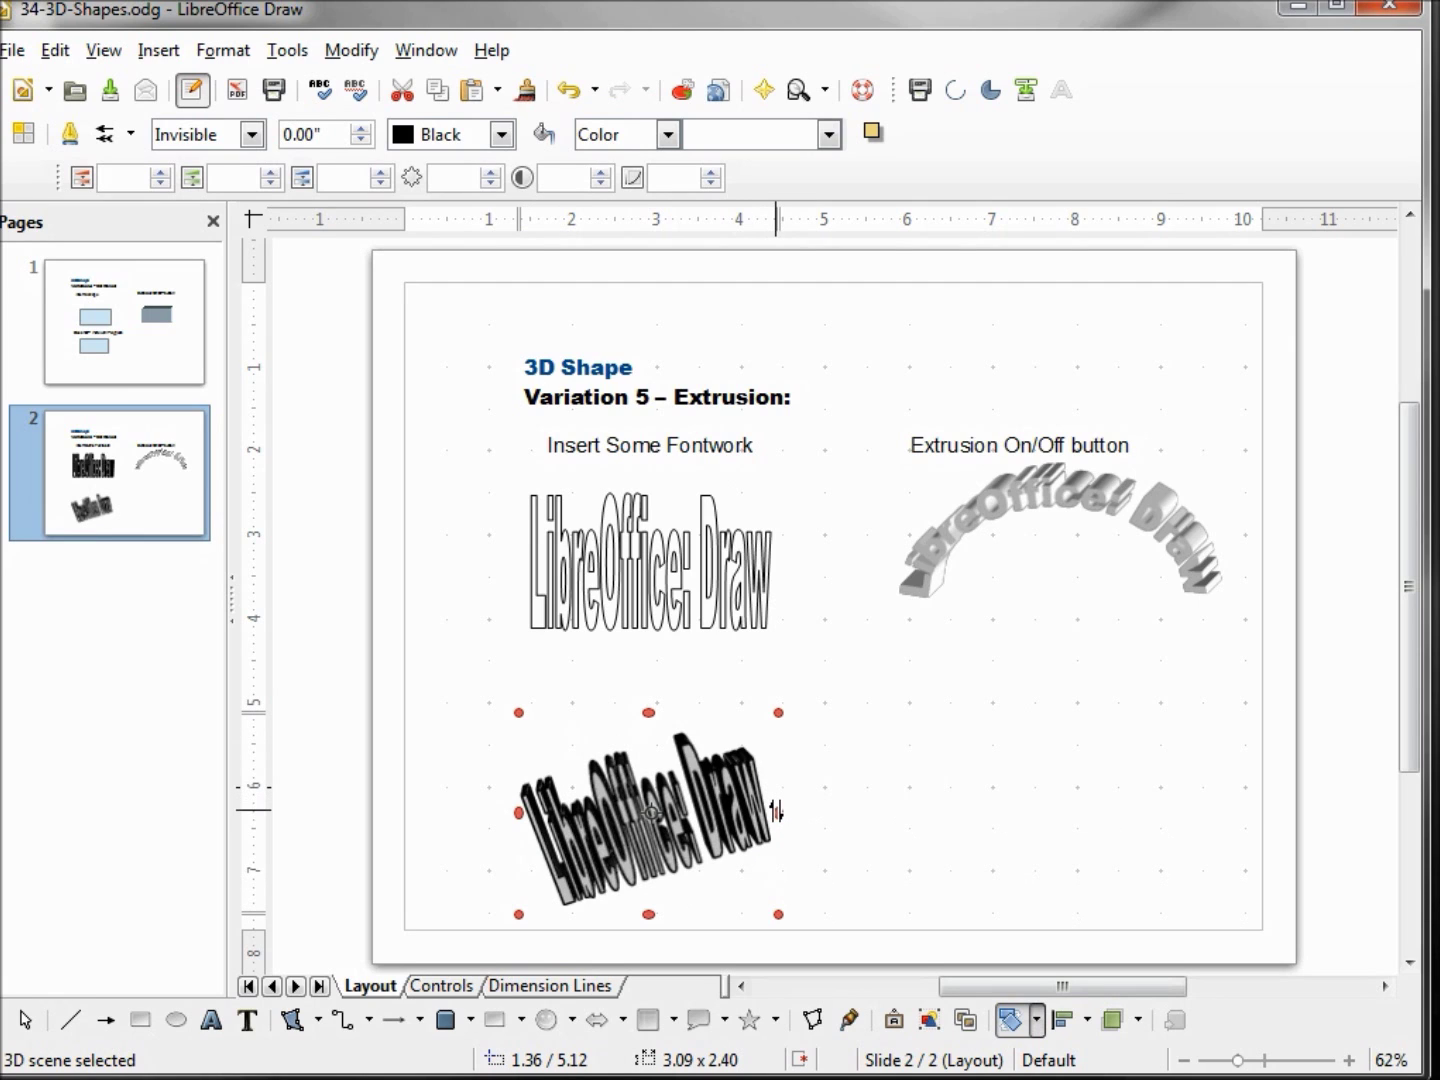
drag(777, 812, 748, 869)
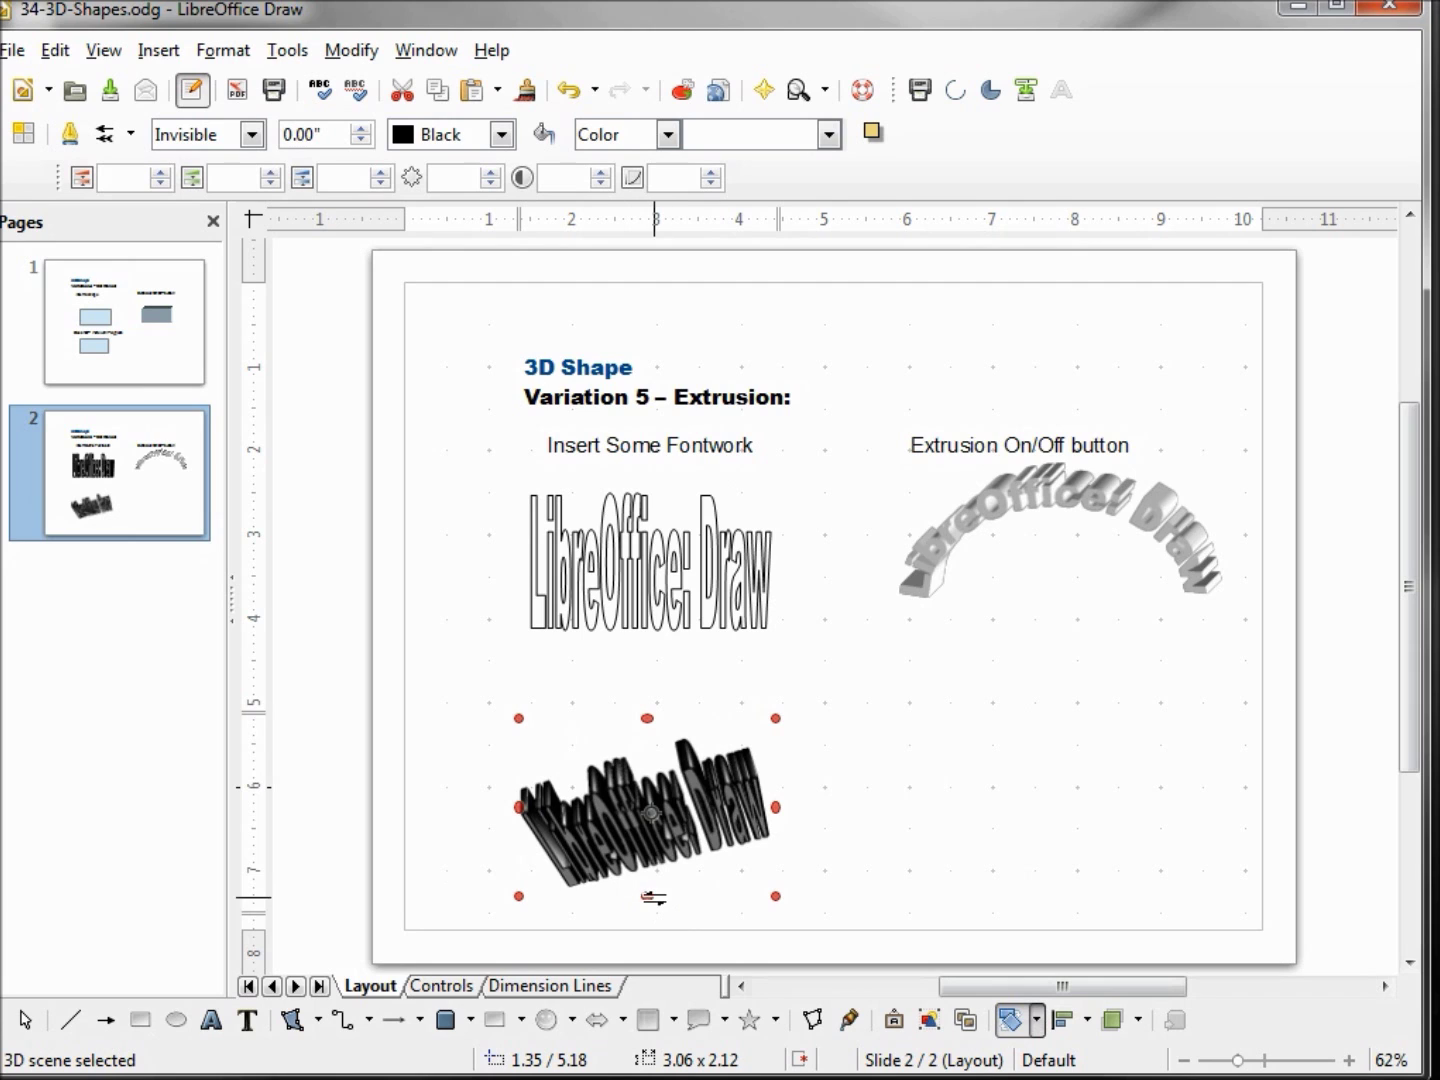
drag(652, 897, 540, 886)
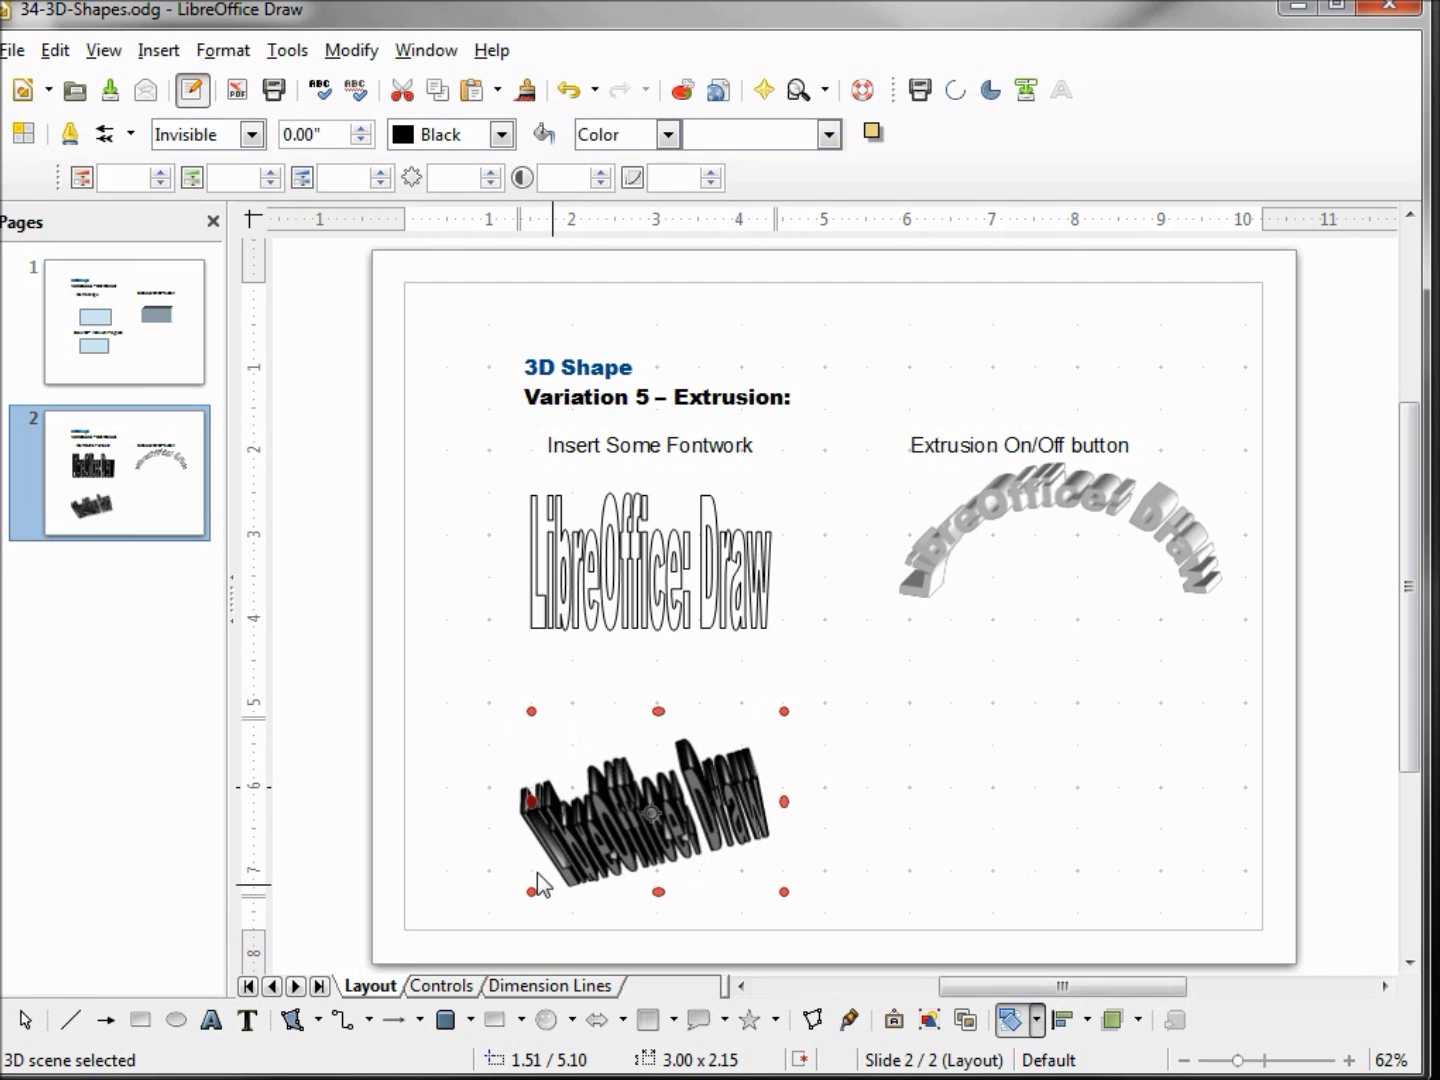
drag(531, 805, 531, 686)
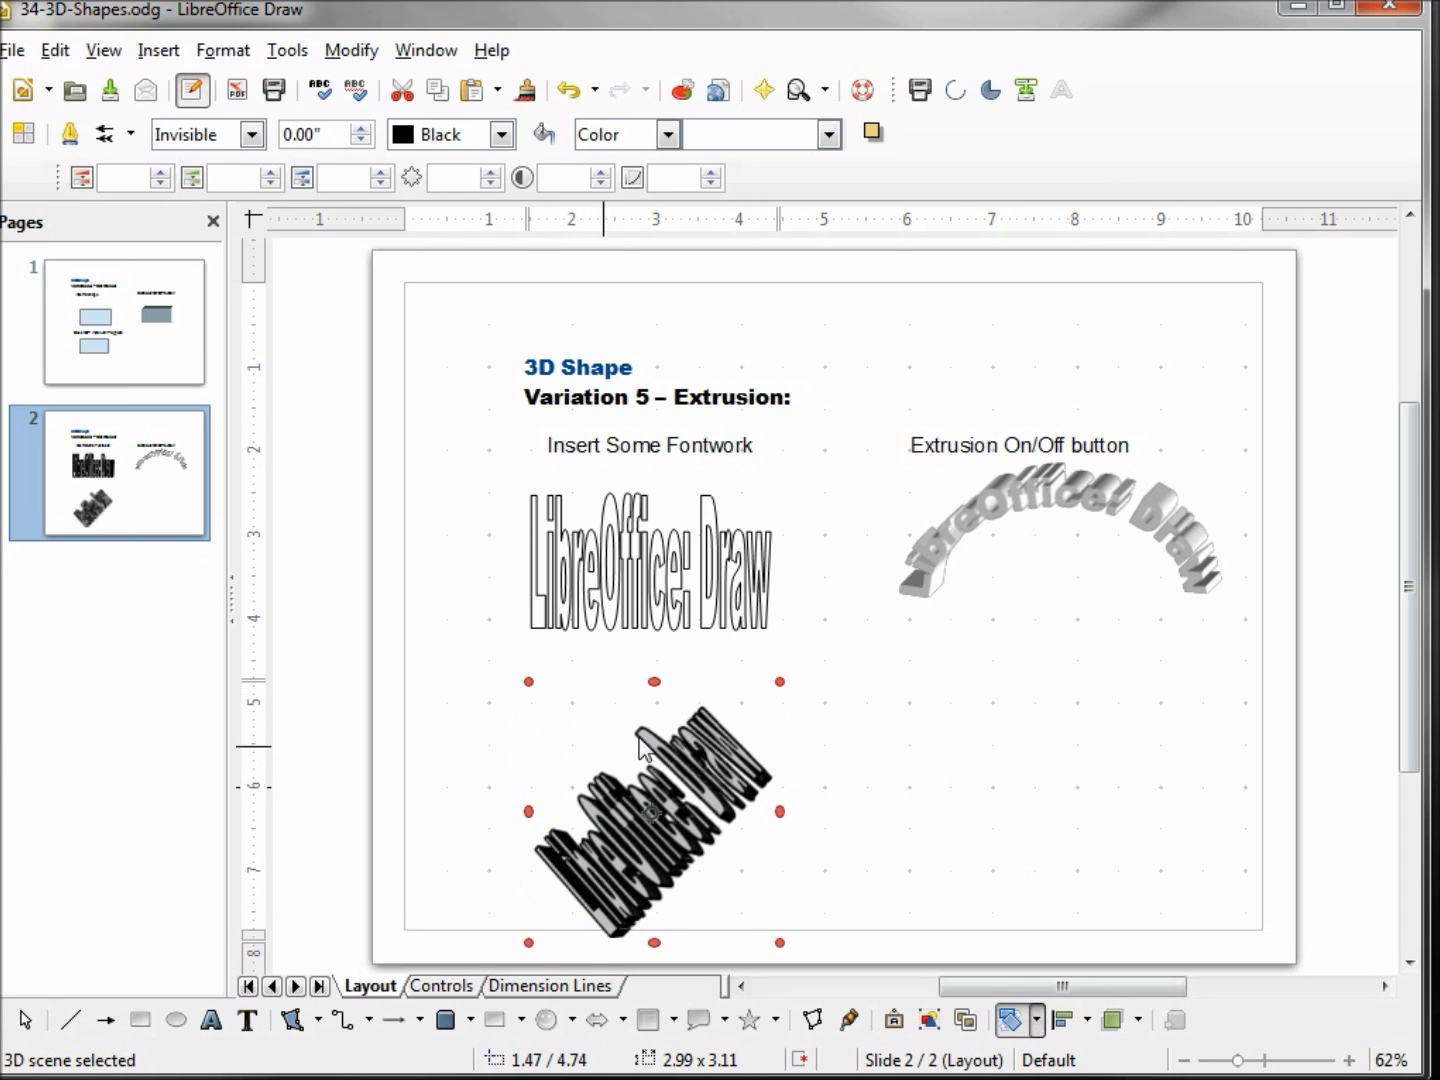
click(1090, 492)
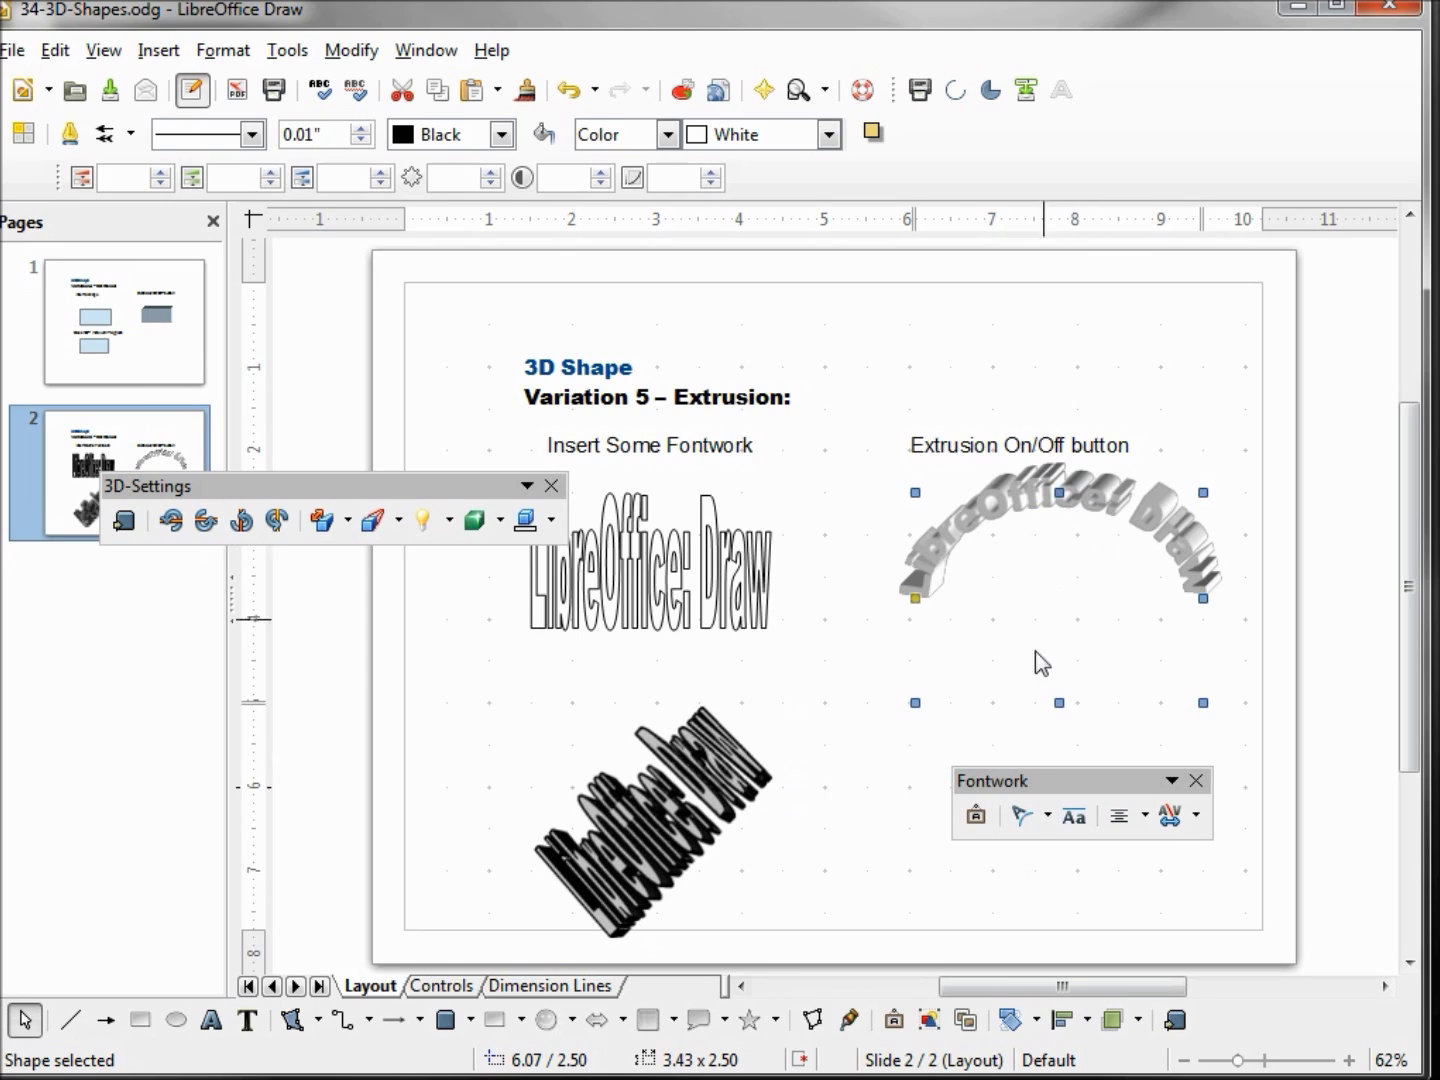
Step: Rotate the arch clockwise around an off-centre pivot, leaving it 3.96 x 3.30
click(1035, 1020)
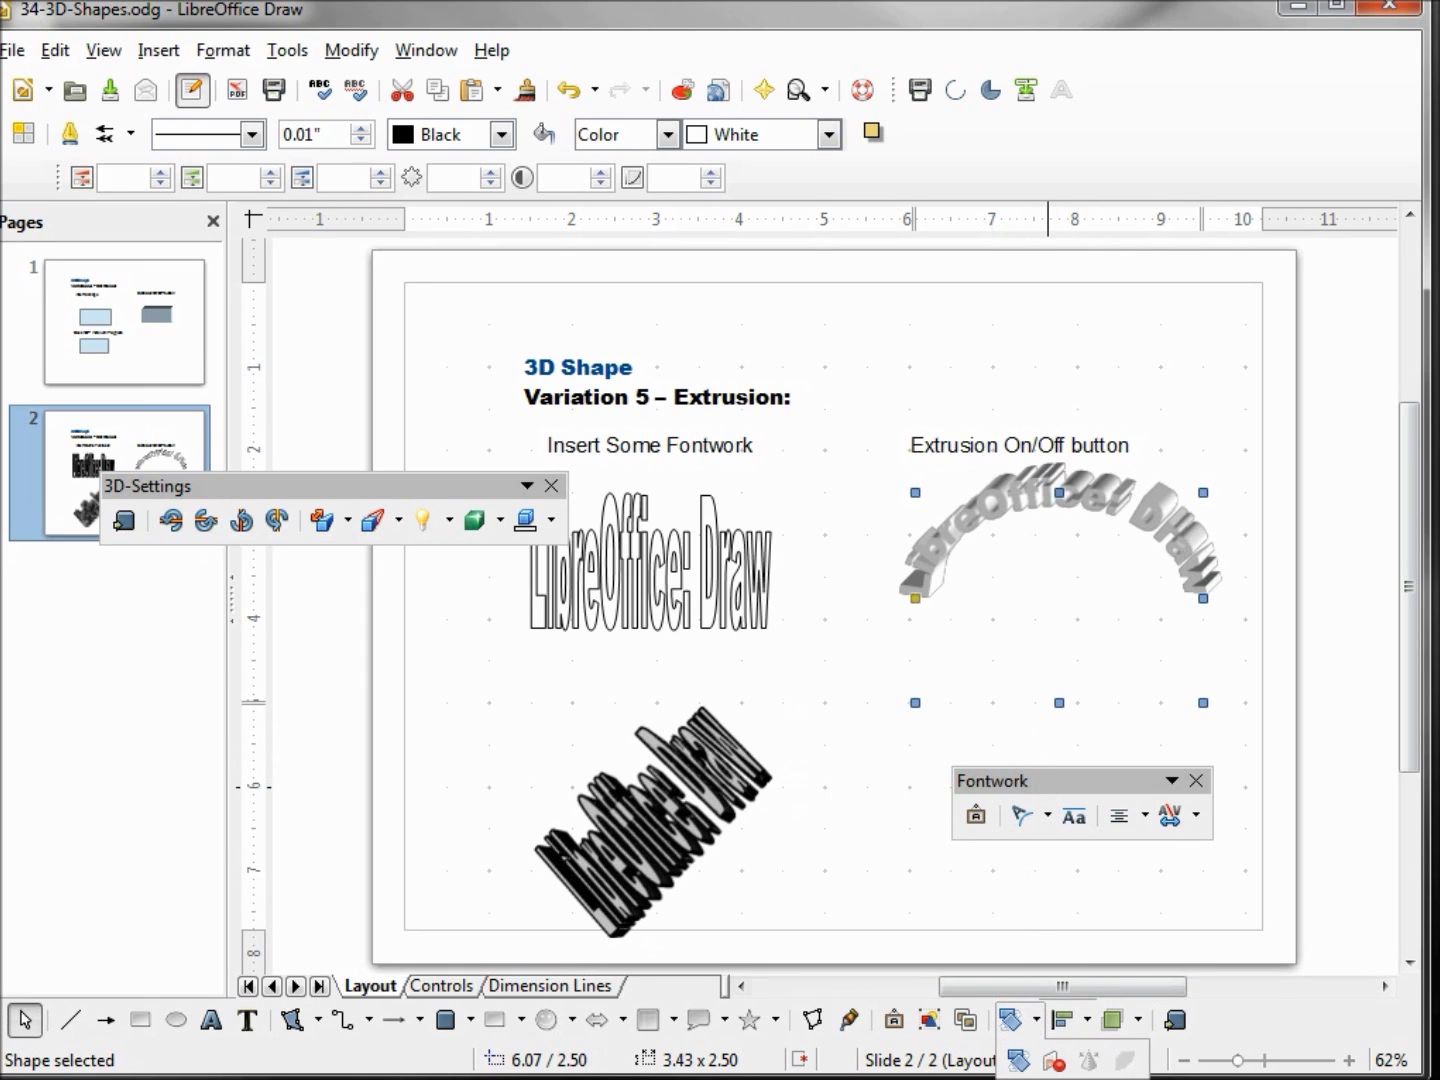
drag(1040, 1075, 1143, 350)
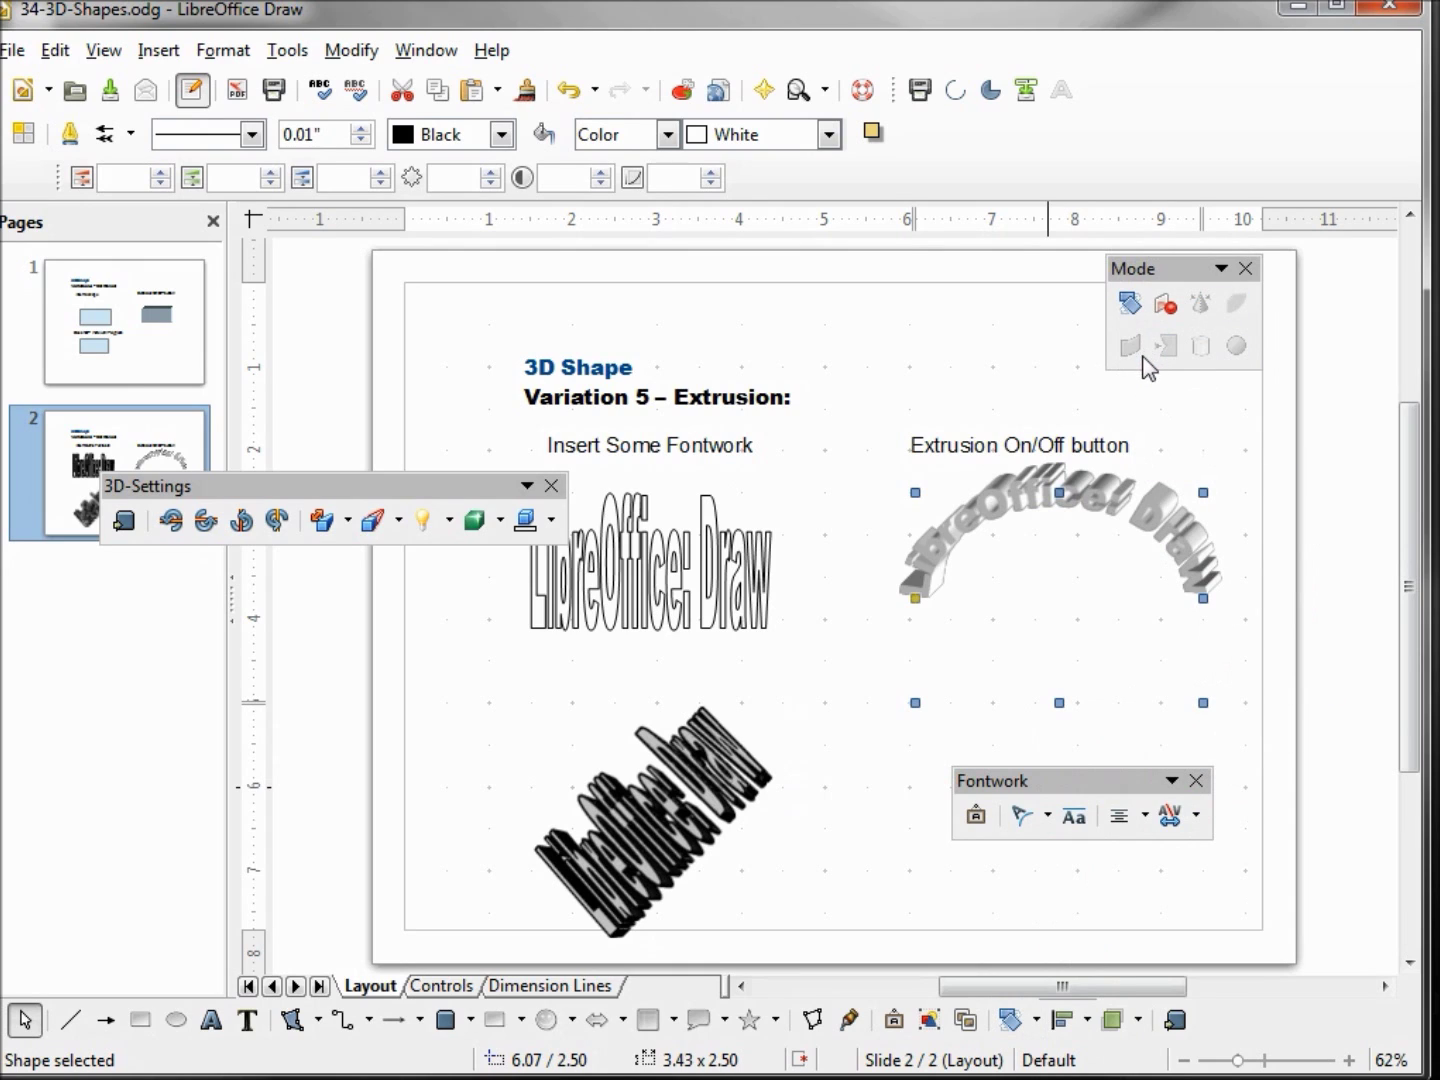
click(1129, 306)
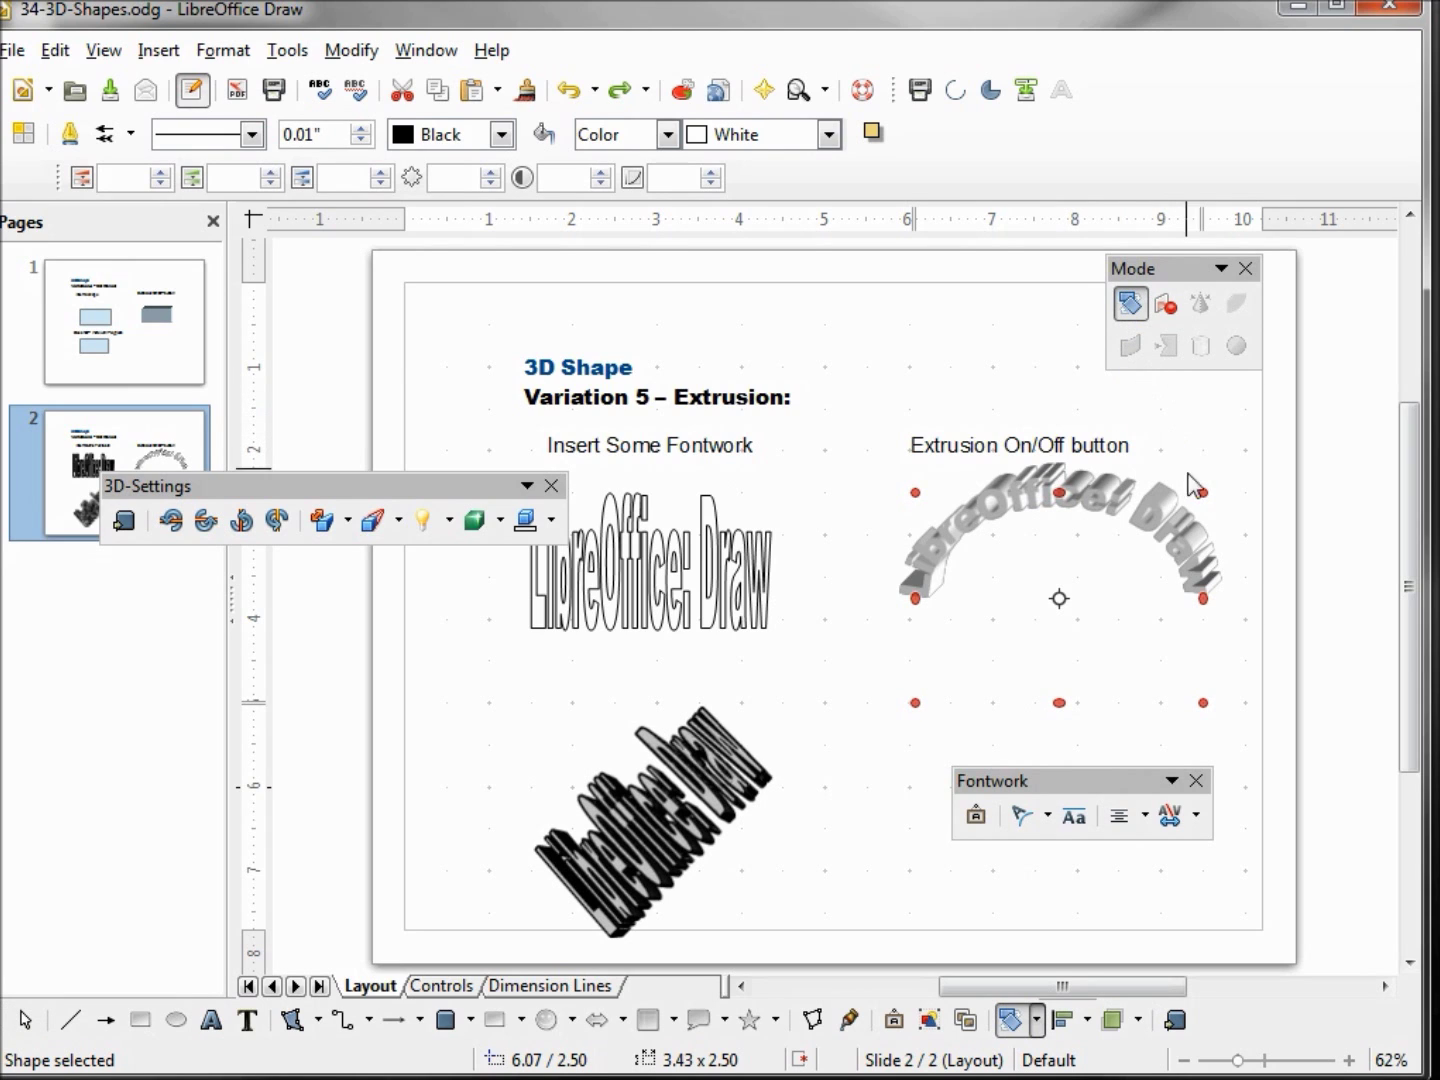
drag(1201, 490, 1158, 426)
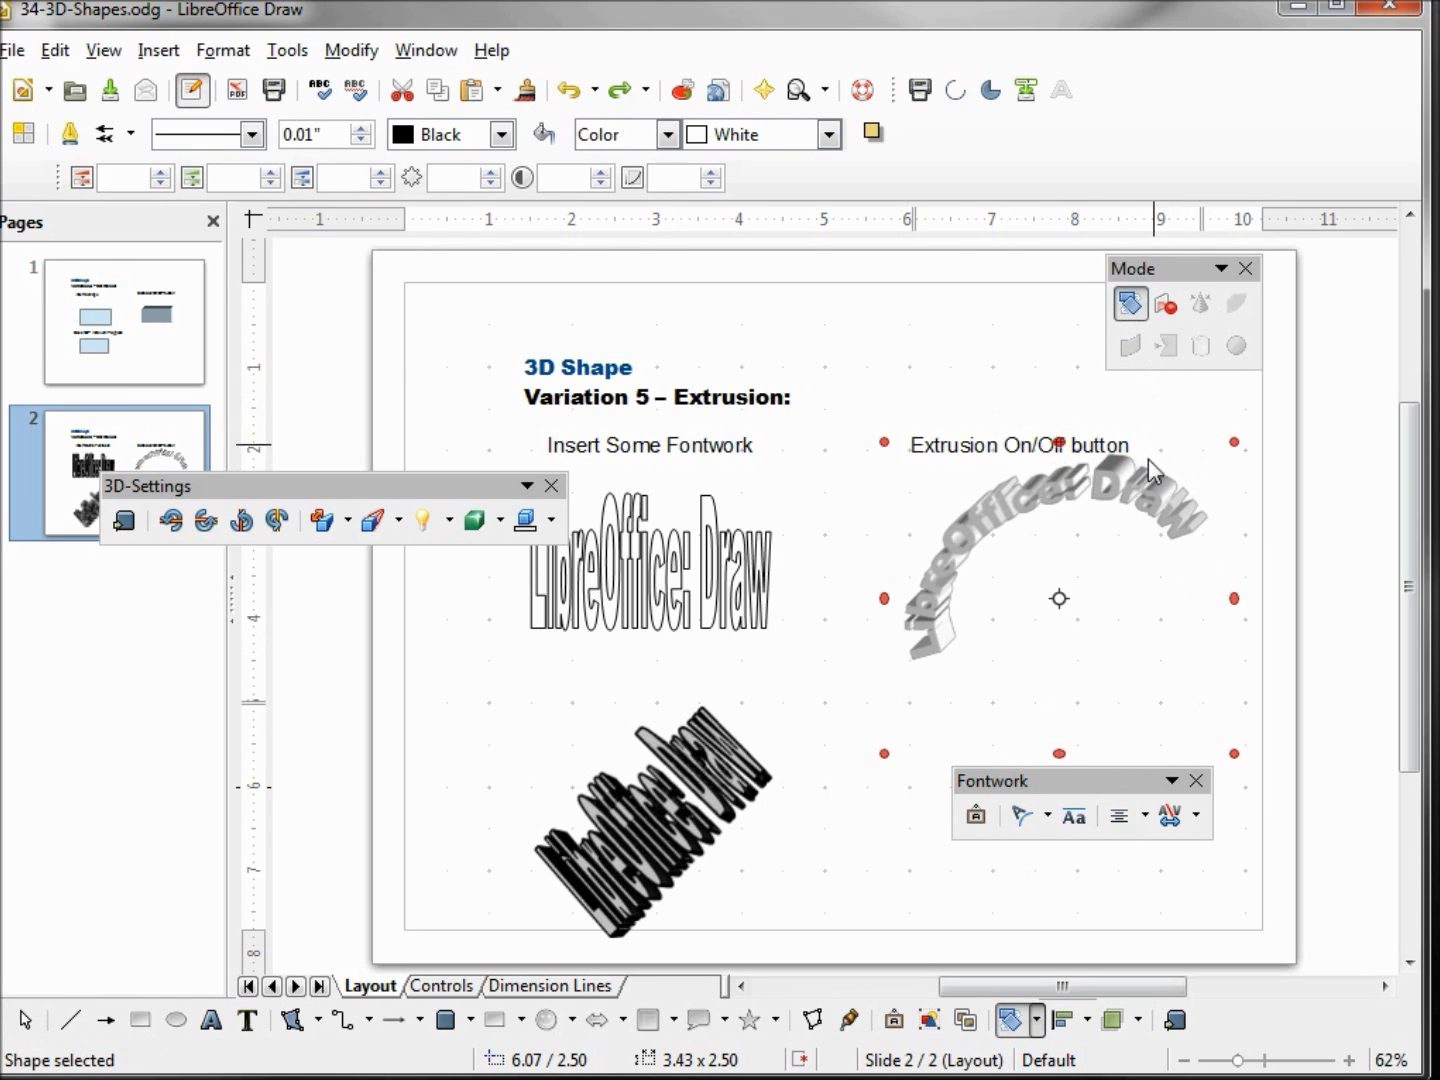
drag(1058, 599, 1119, 535)
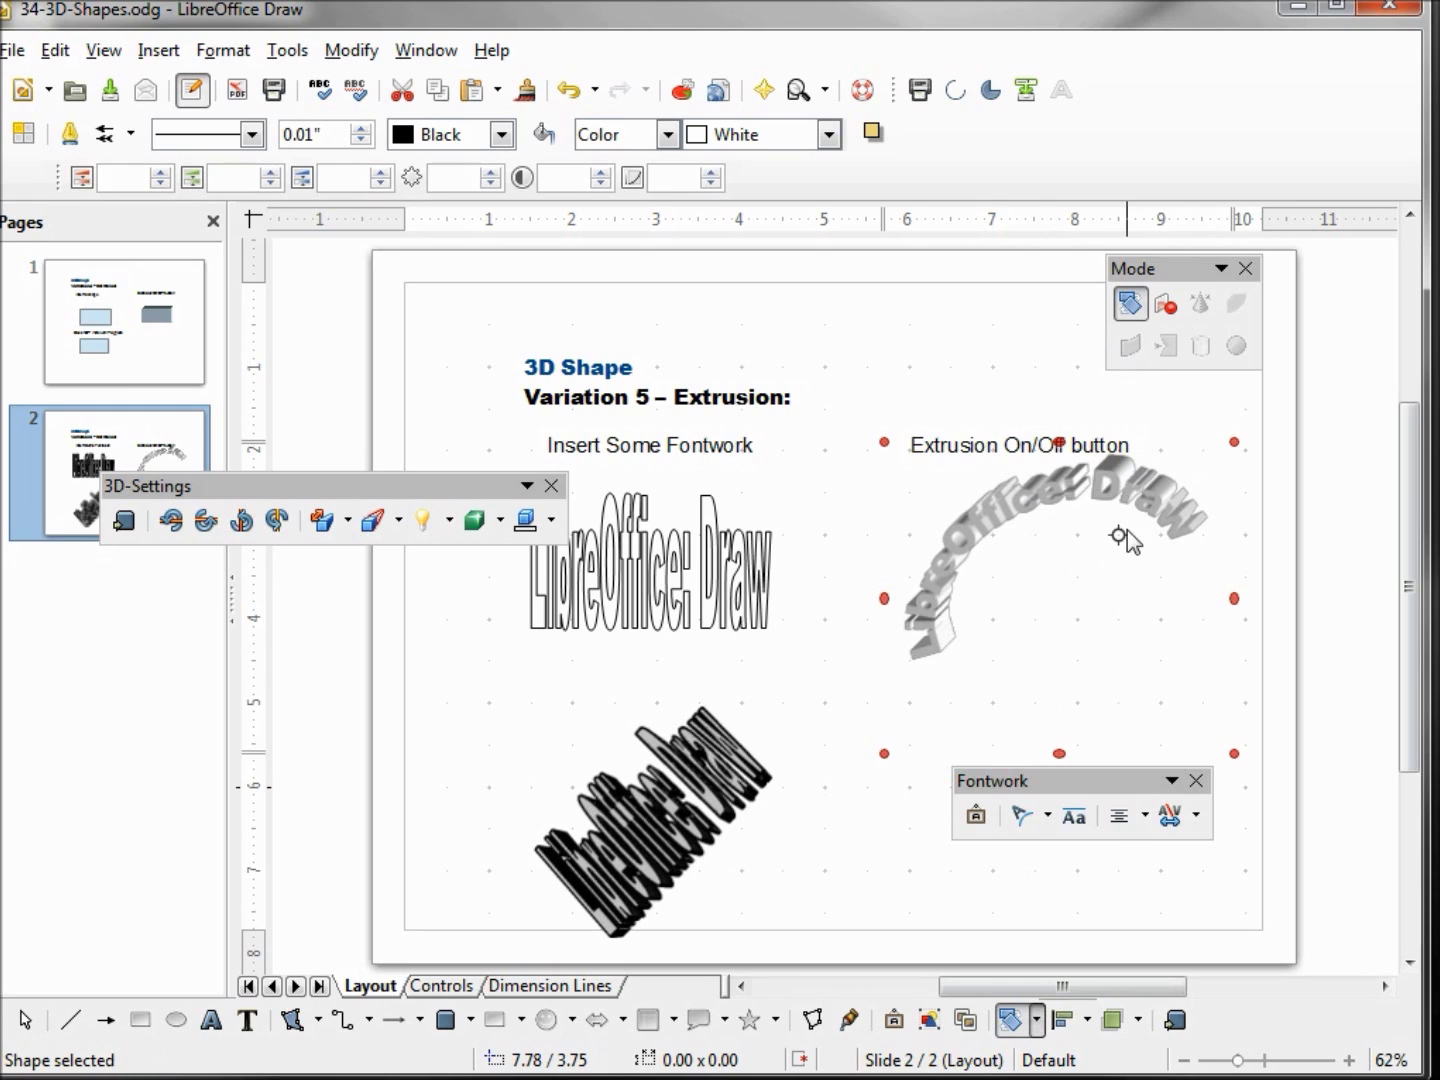
drag(1237, 454, 1251, 536)
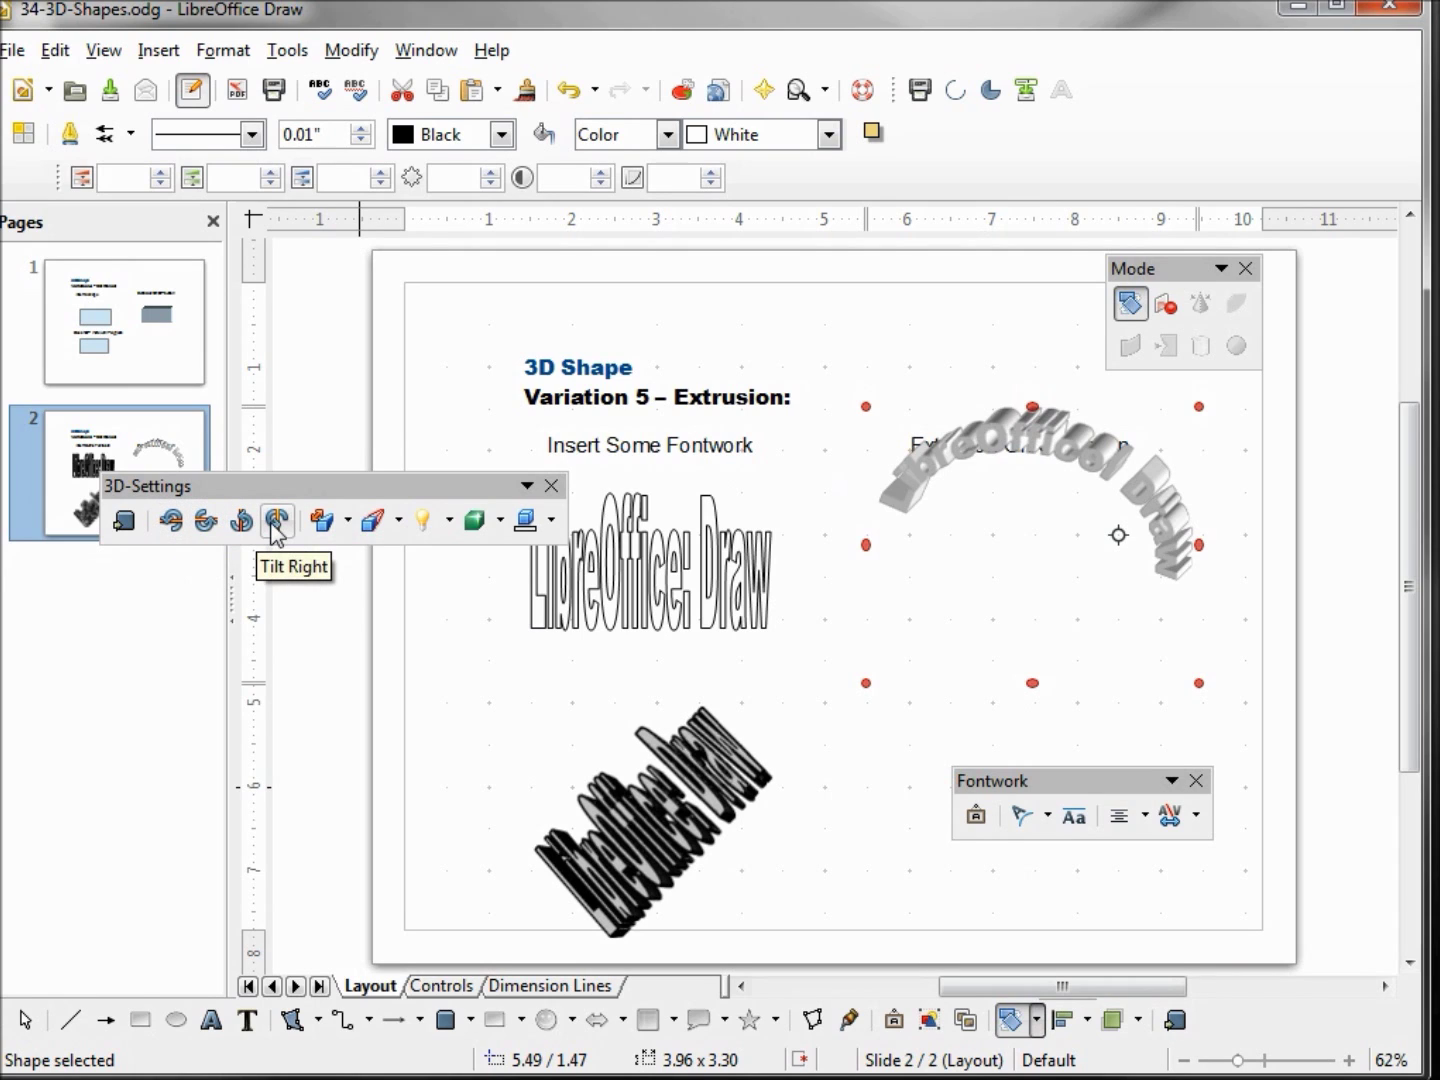
Step: Tilt the arch down, up four steps and left three, then move it to 5.04 / 2.70
click(175, 523)
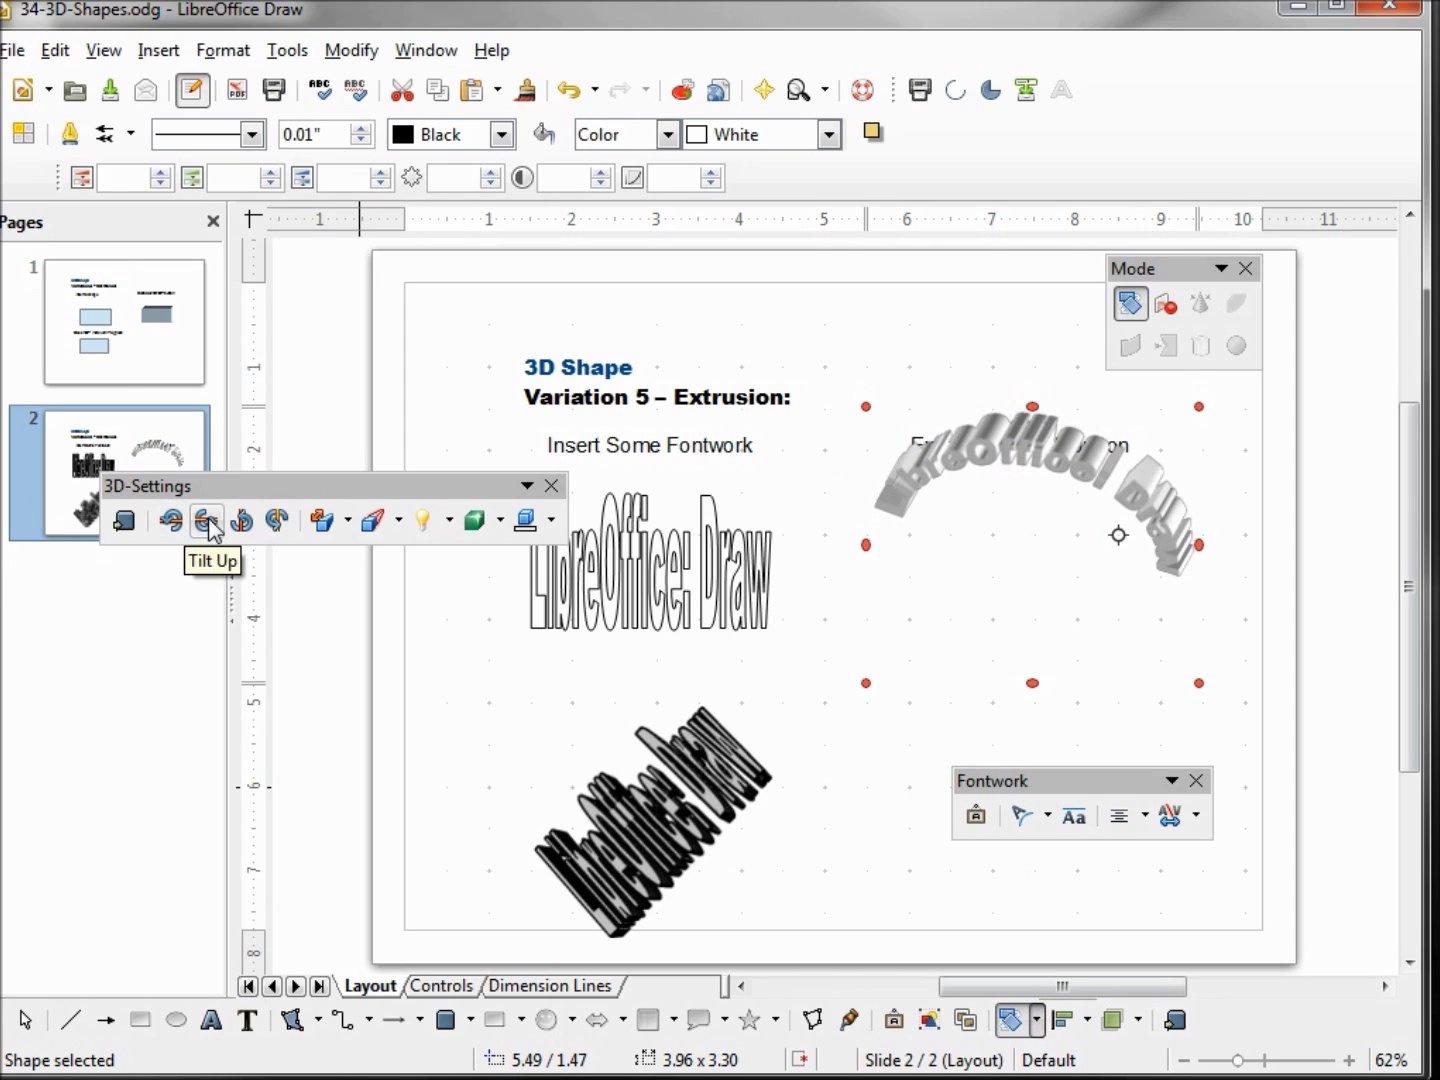
click(204, 521)
click(208, 522)
click(207, 522)
click(206, 521)
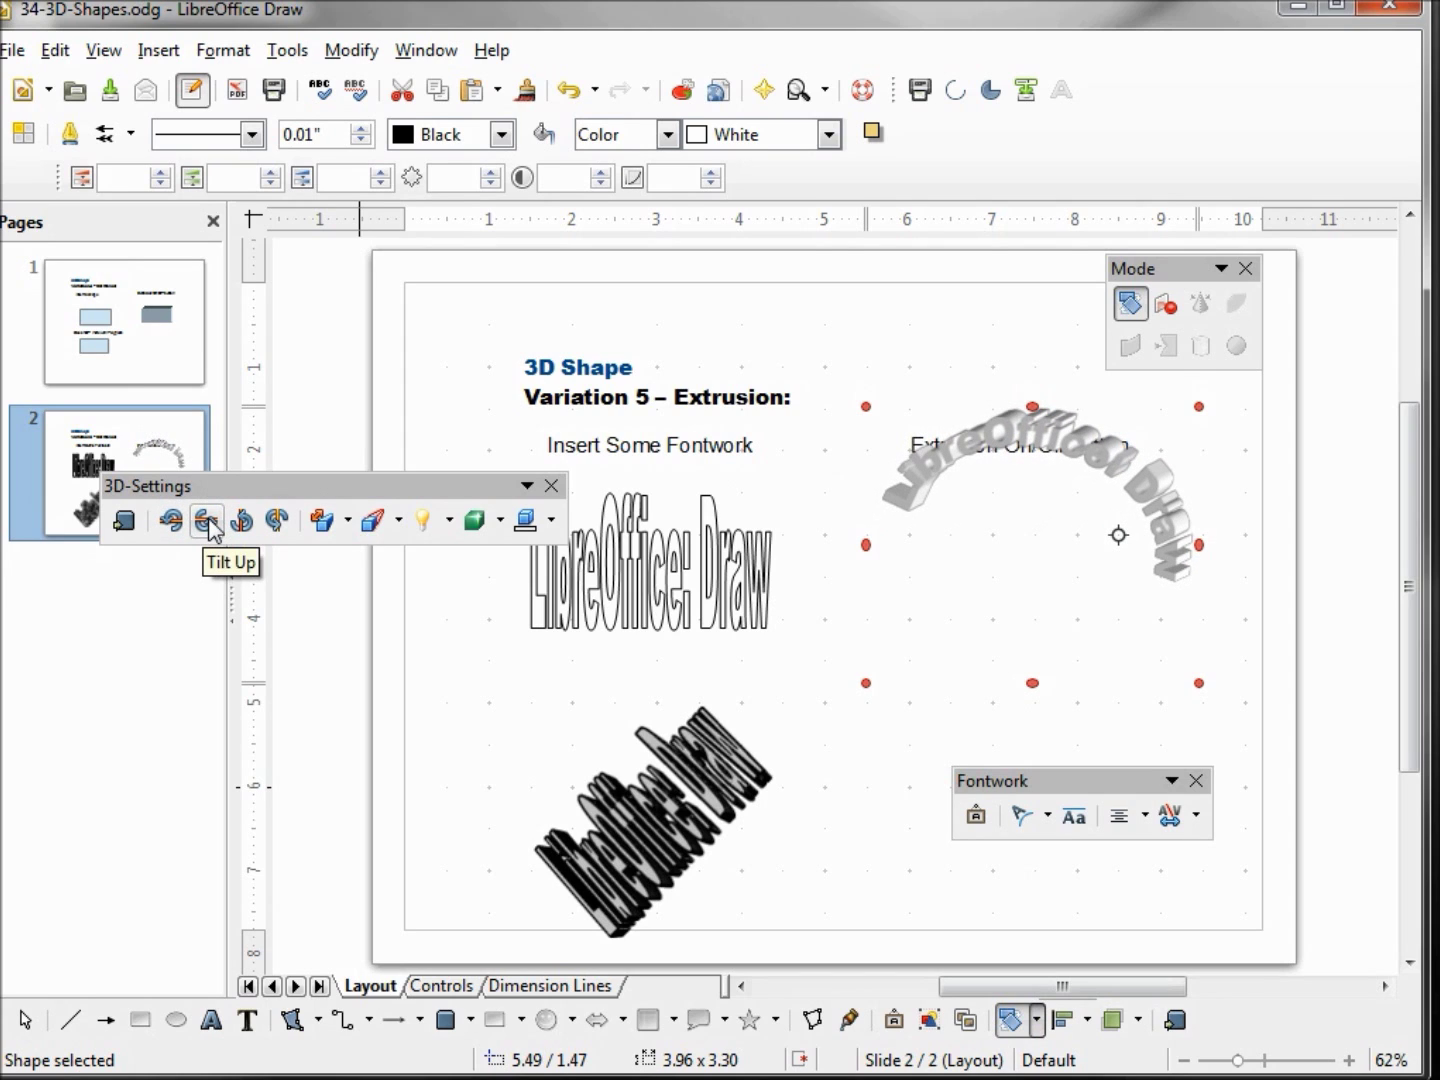
click(239, 522)
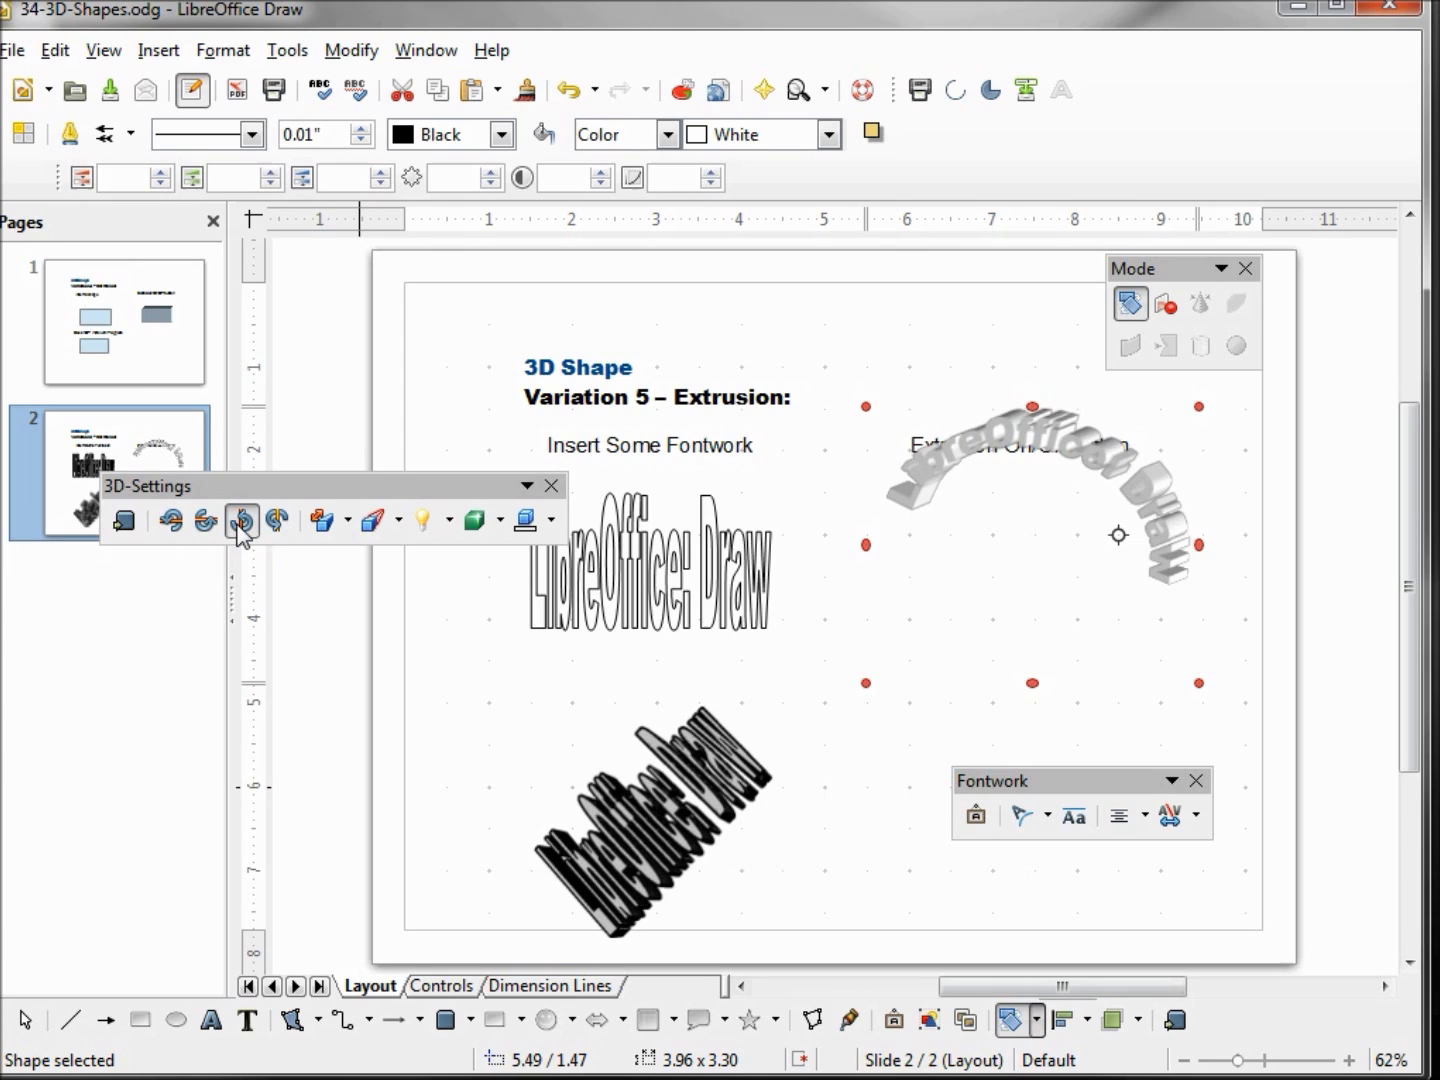
click(240, 522)
click(240, 522)
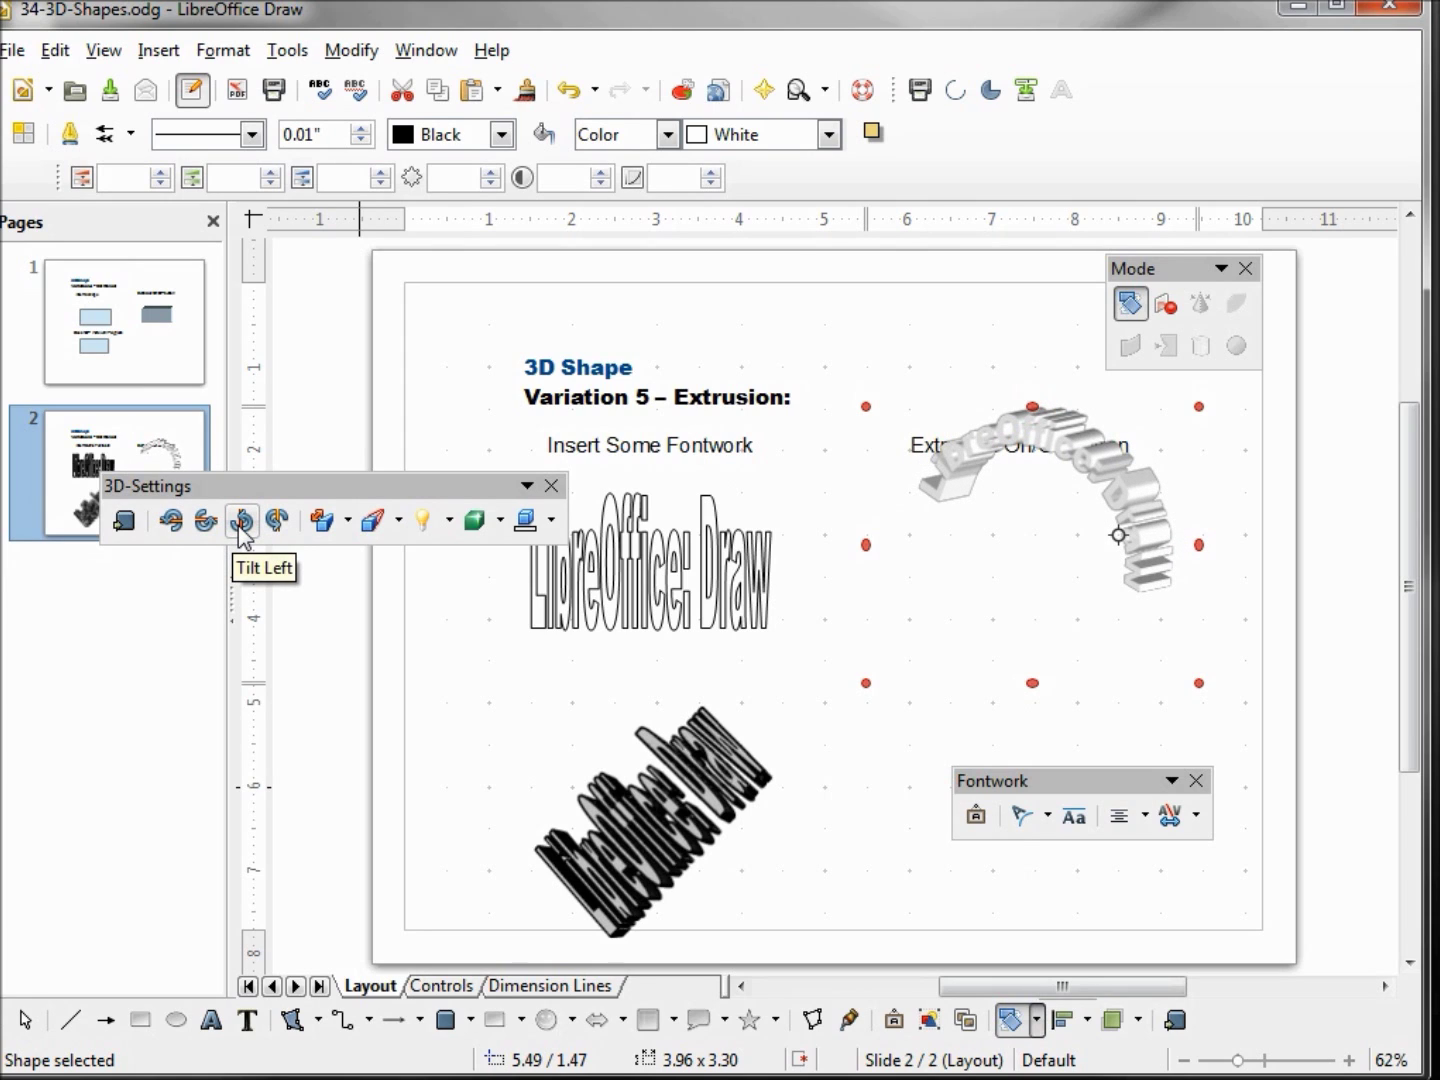
click(1073, 448)
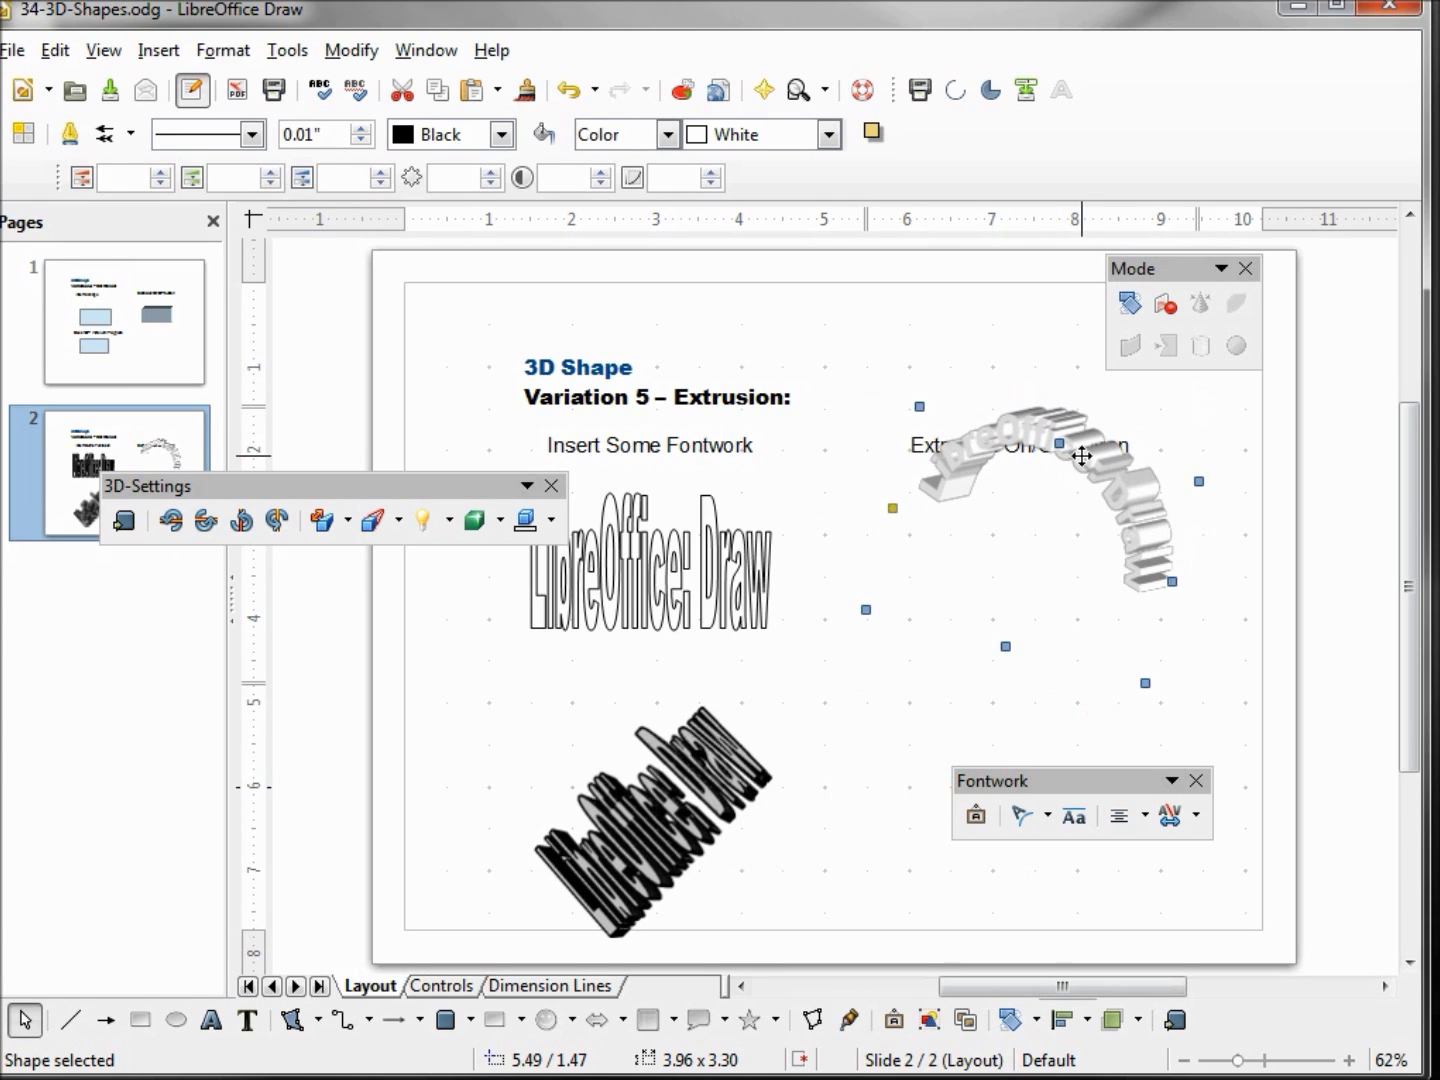
drag(1086, 457, 1049, 560)
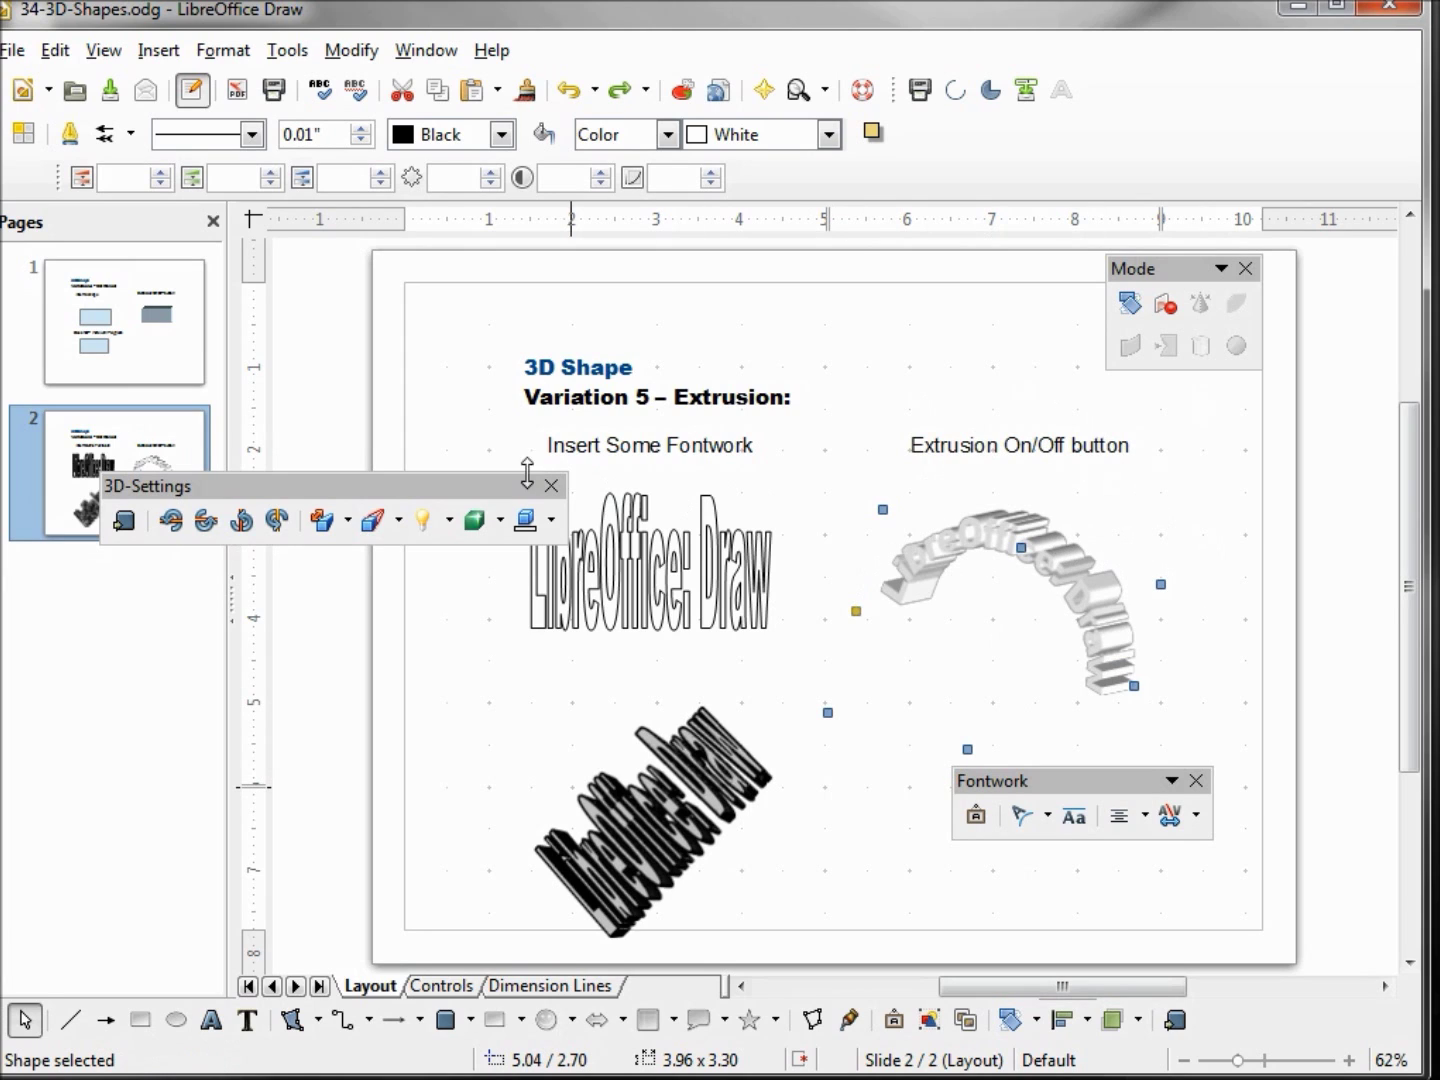
Step: Try 1 inch and Infinity extrusion depths on the arch, then settle on 0.5 inch
click(349, 520)
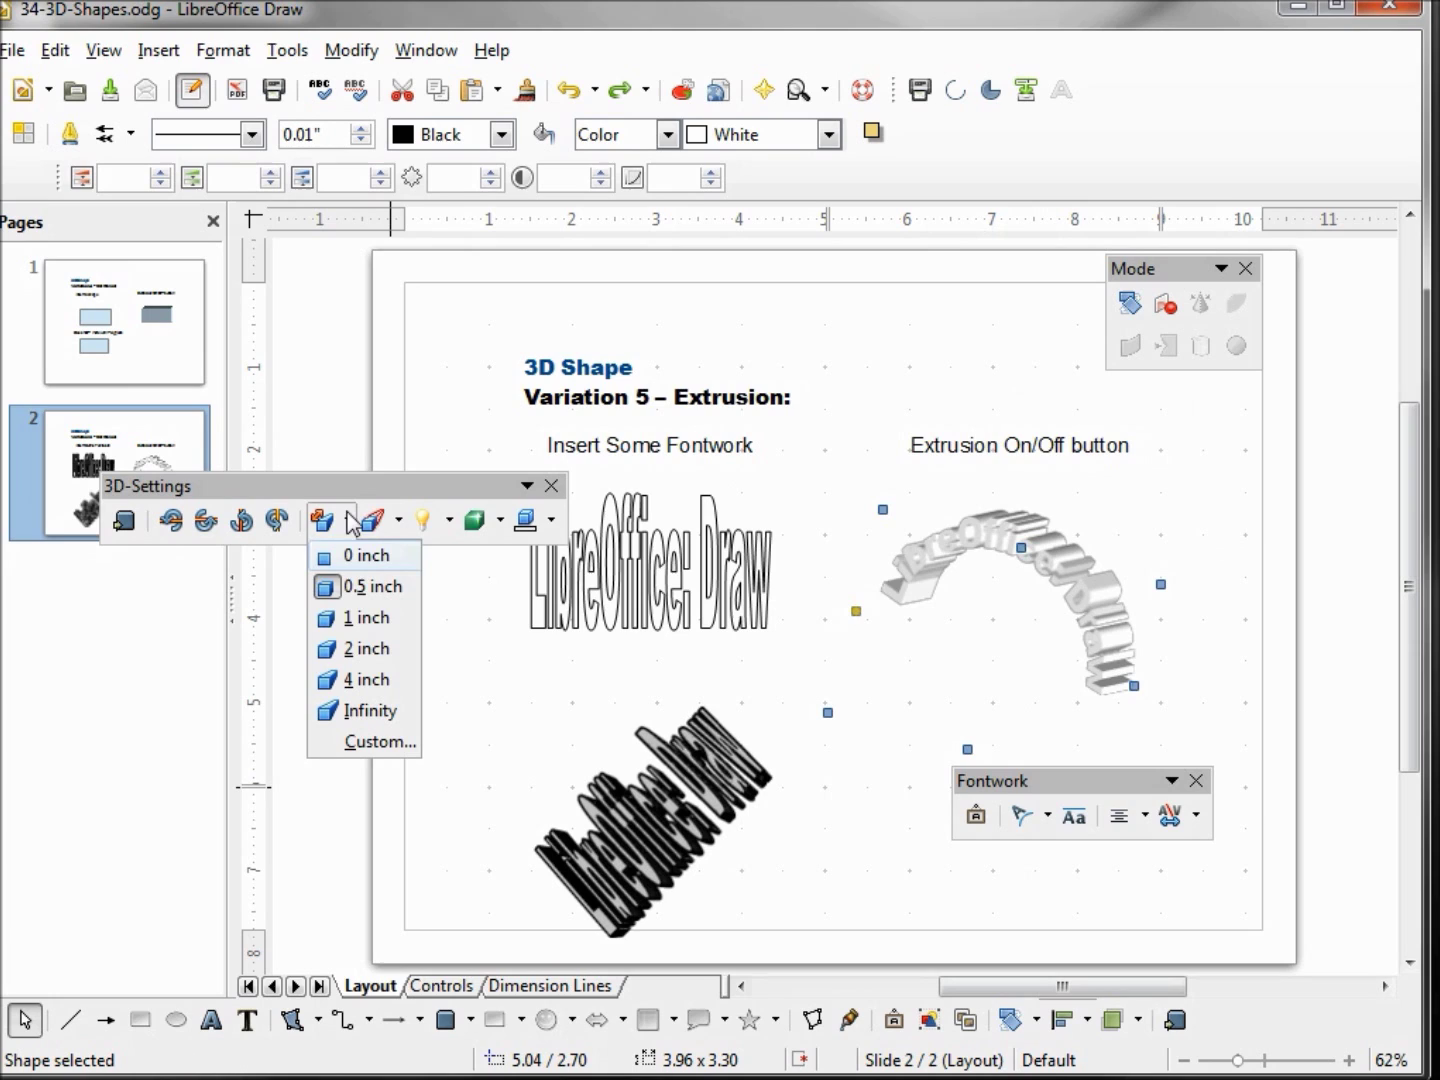
click(362, 619)
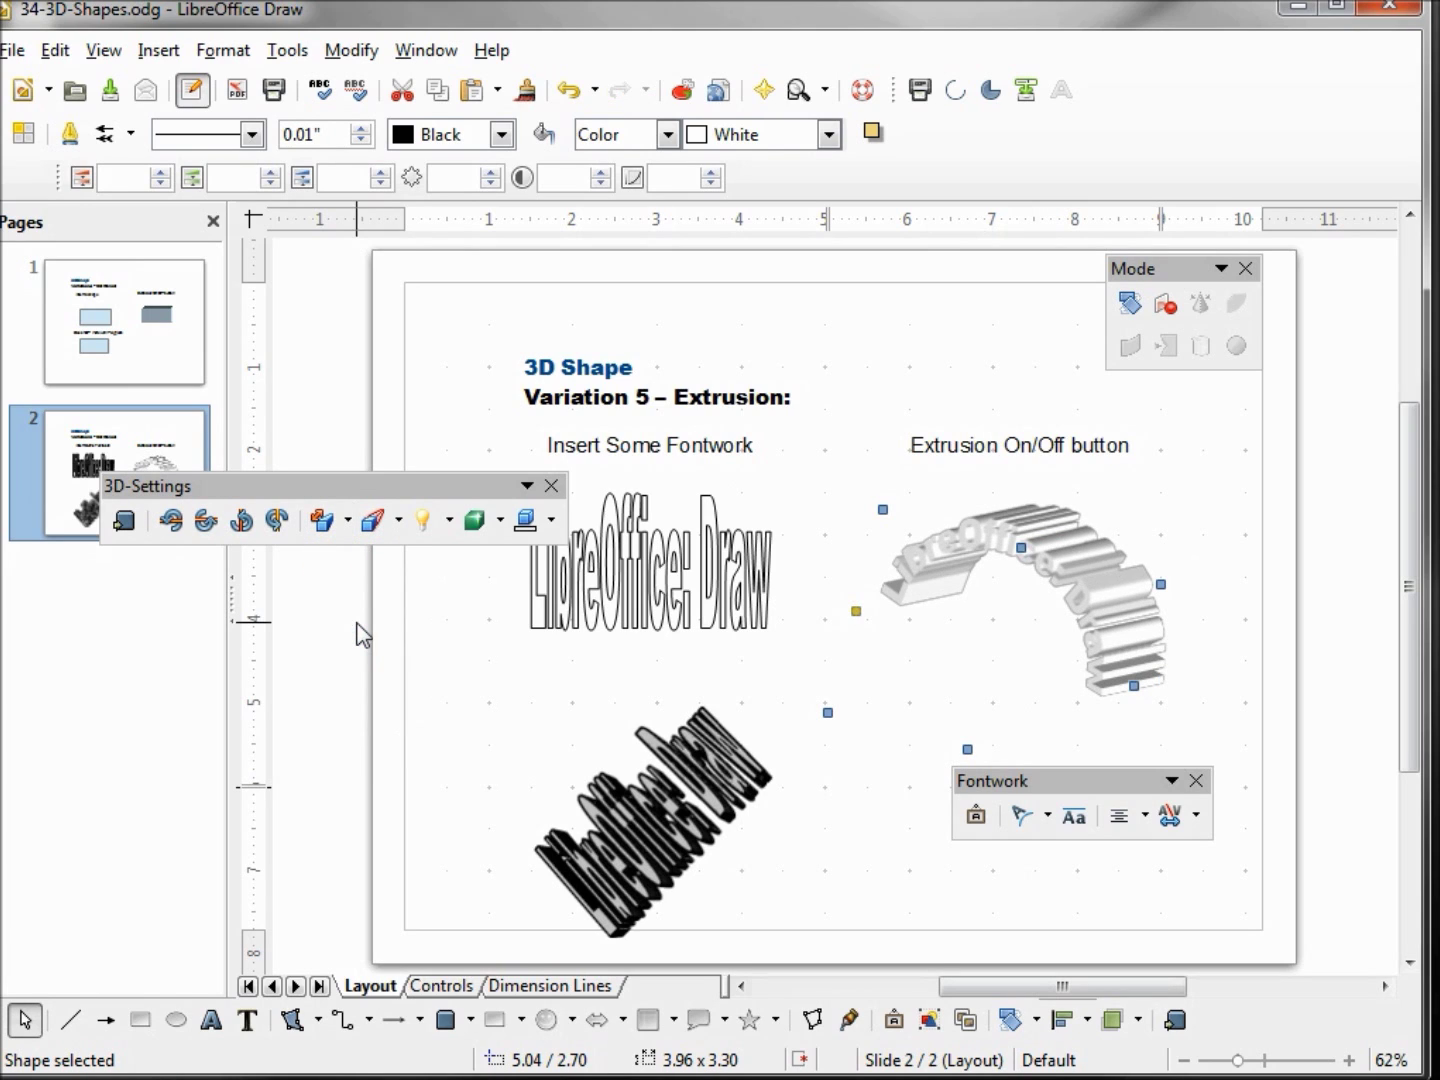
click(346, 522)
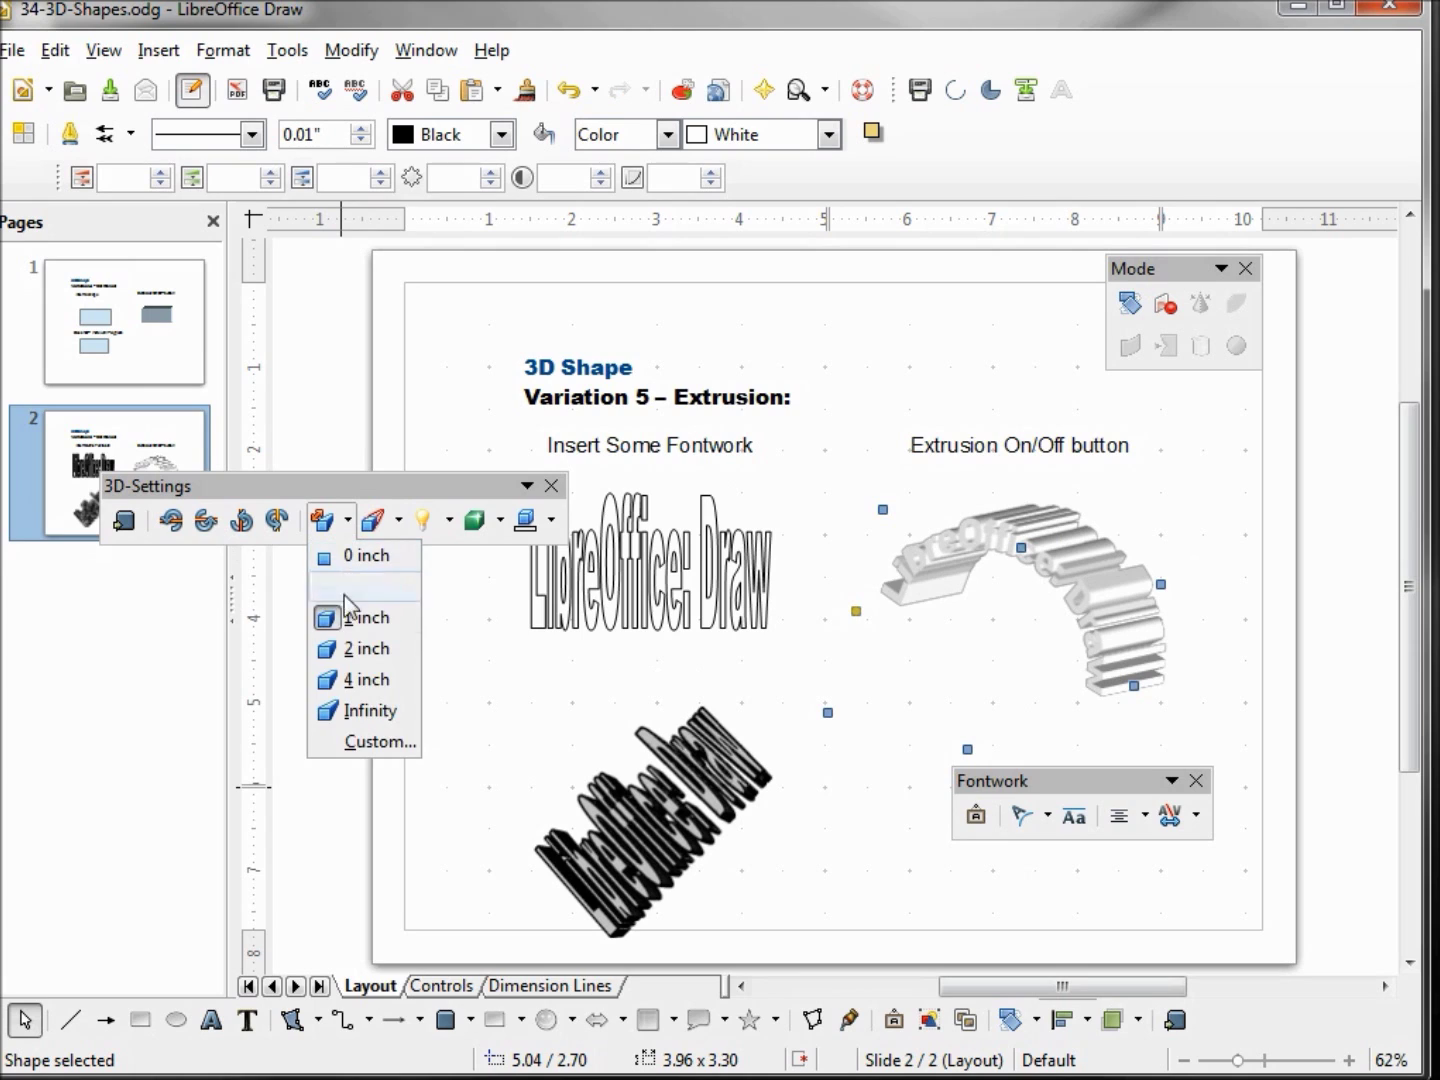
click(368, 712)
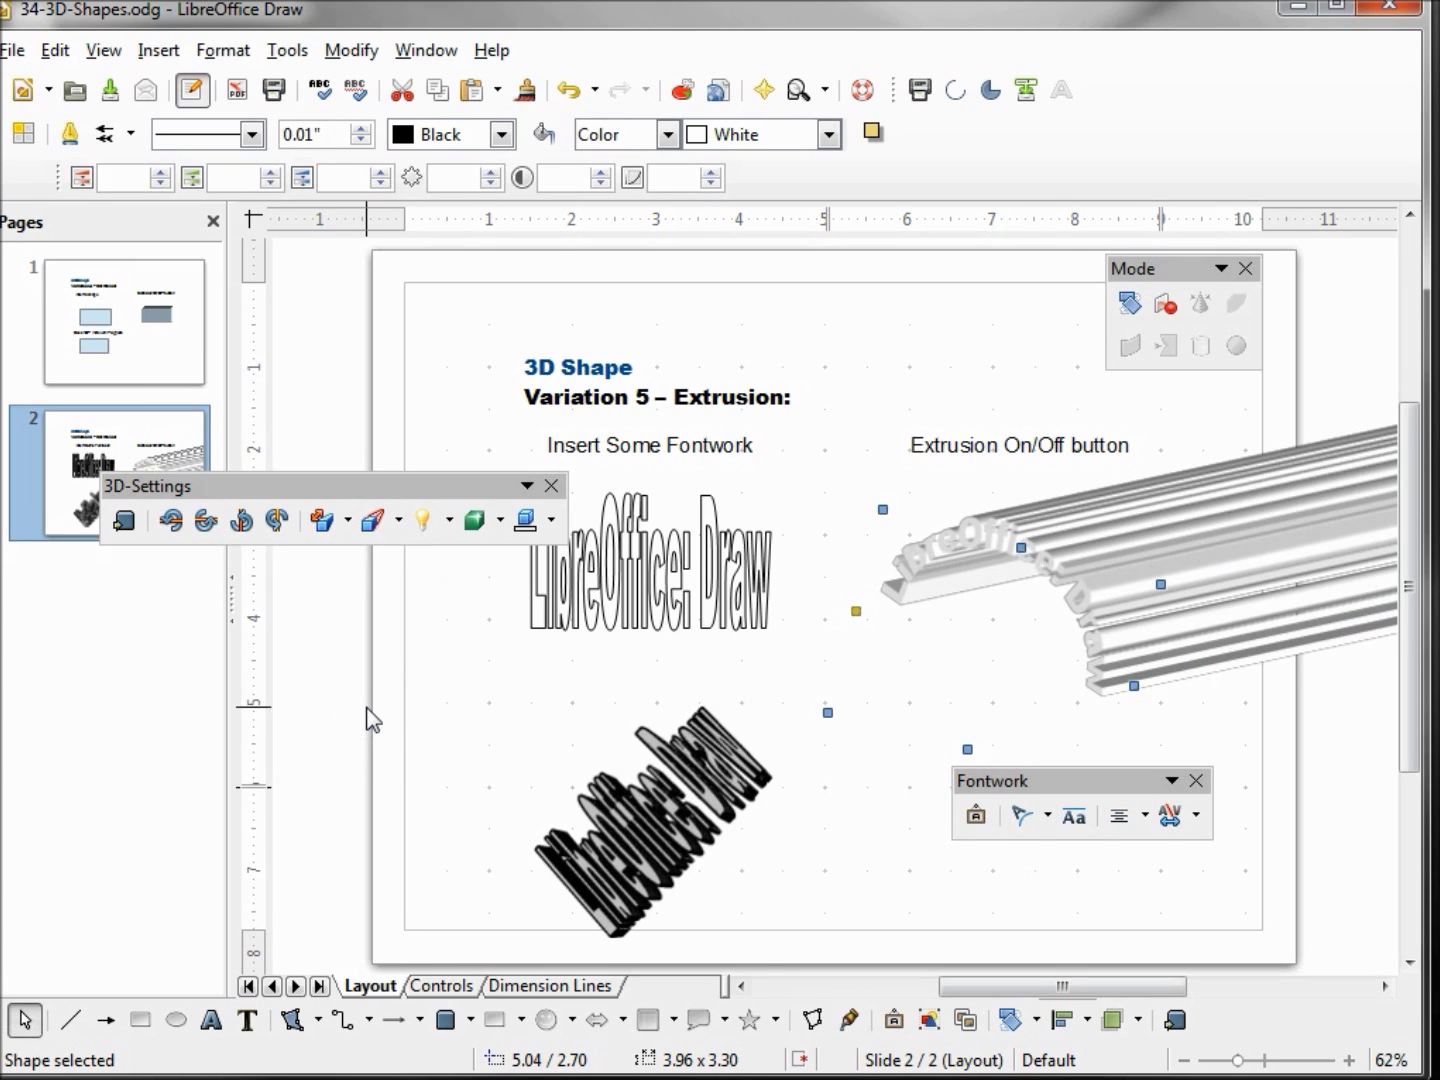
click(346, 520)
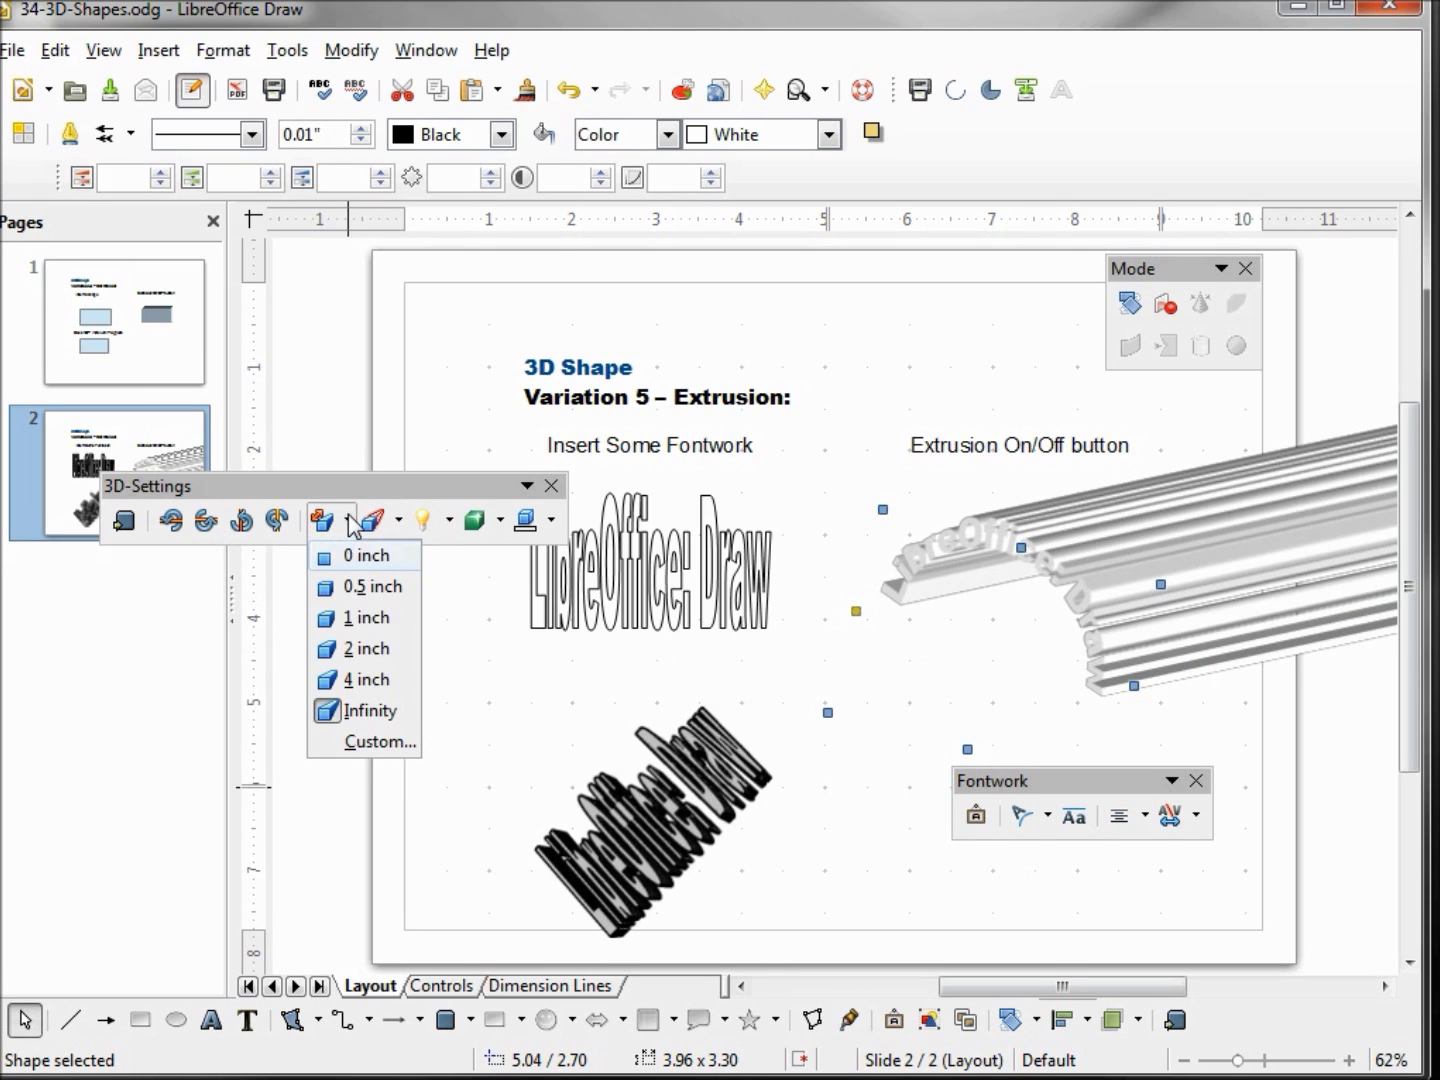
click(358, 586)
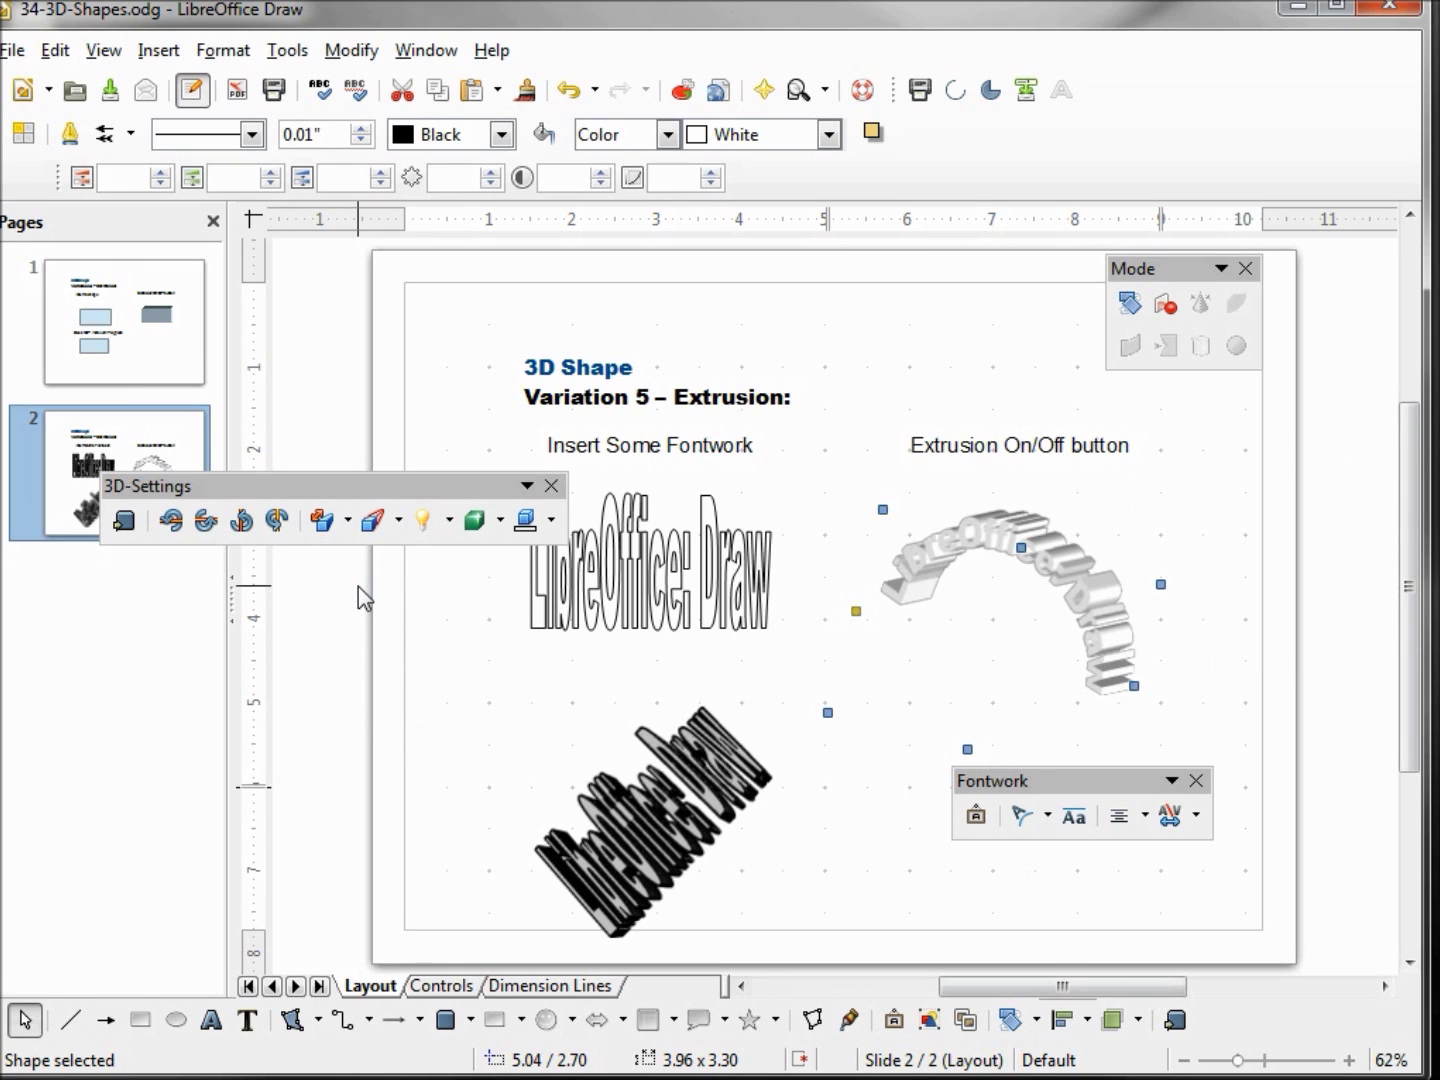
click(399, 520)
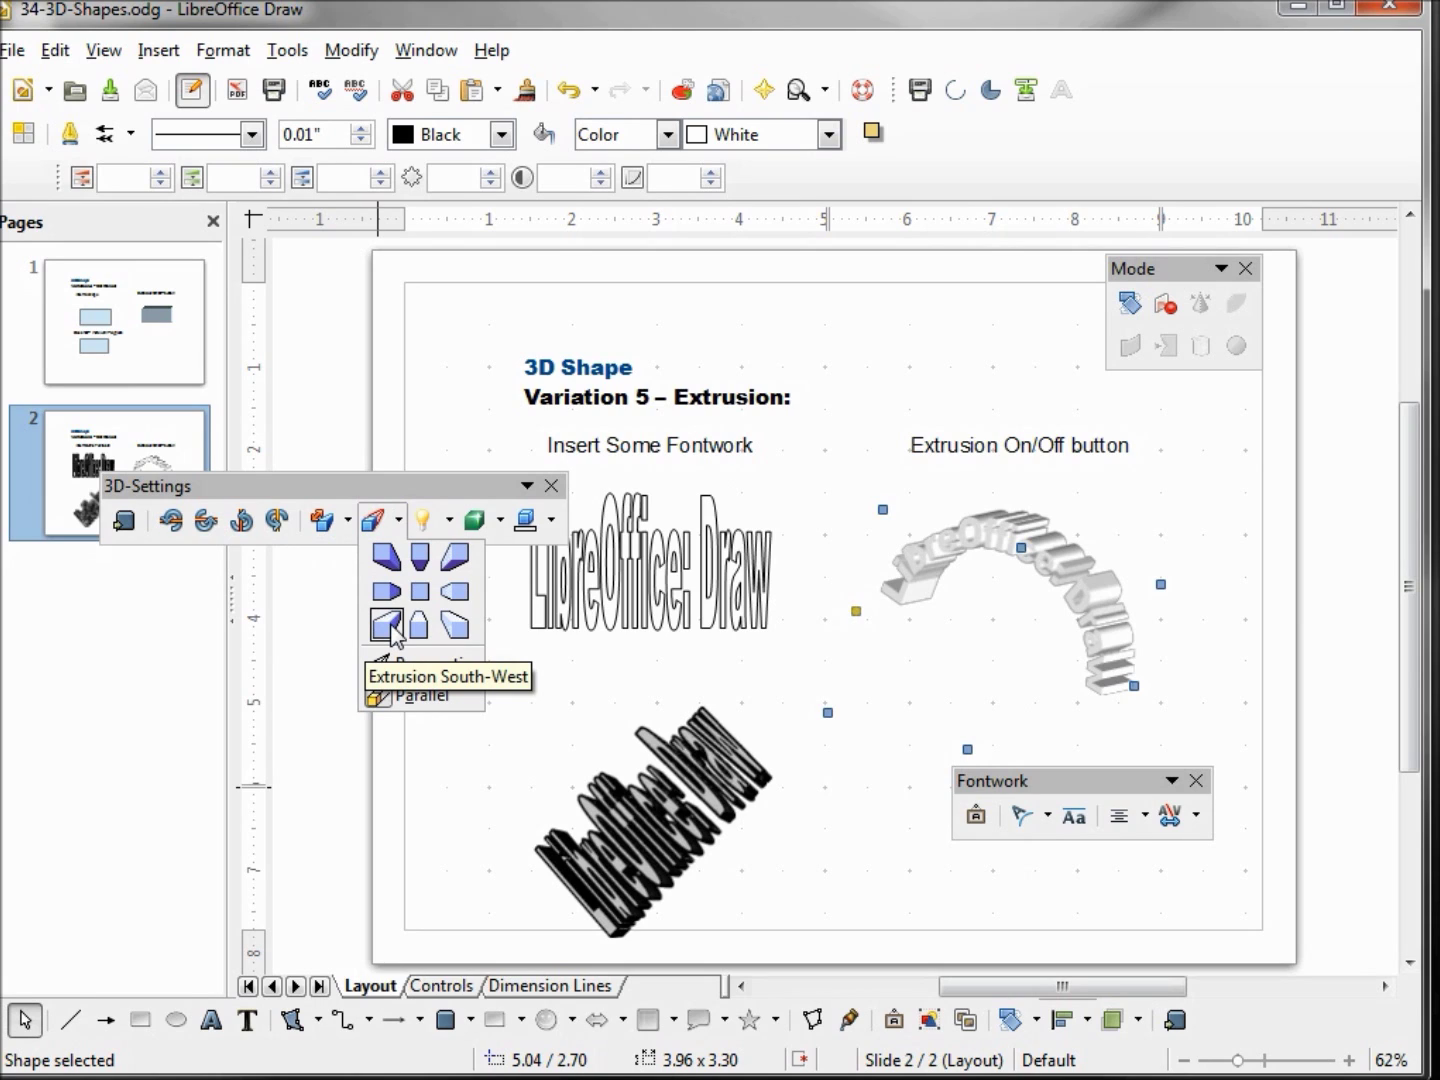
Step: Try several extrusion directions on the arch, starting north-east, and an infinite extrusion depth
click(454, 556)
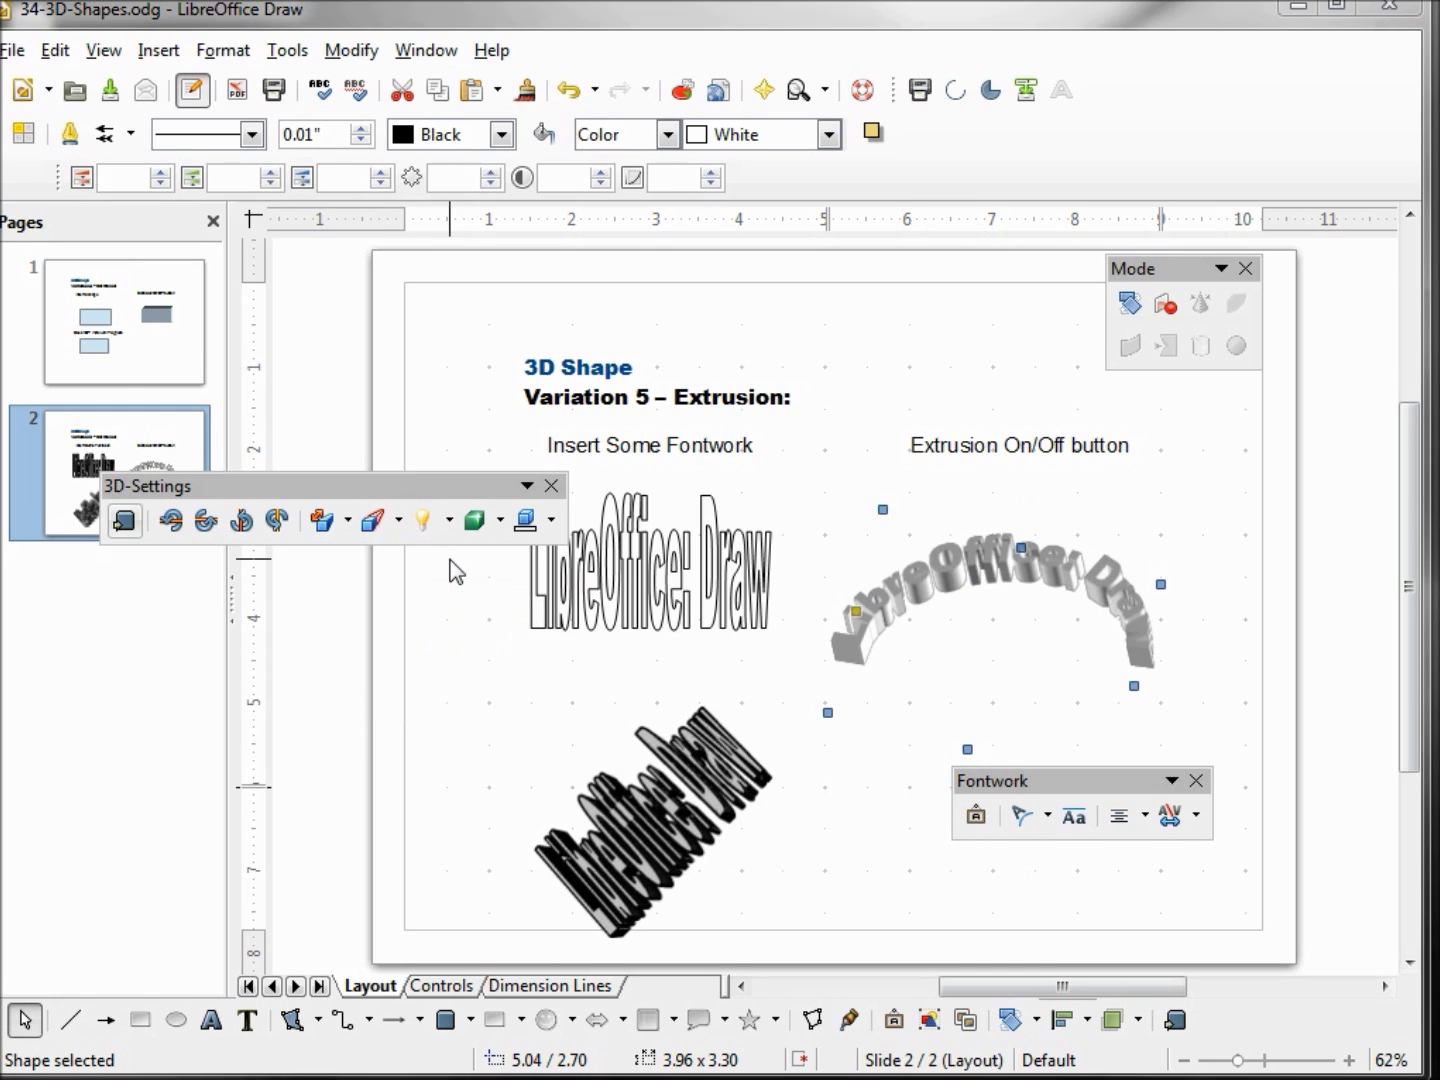
click(400, 521)
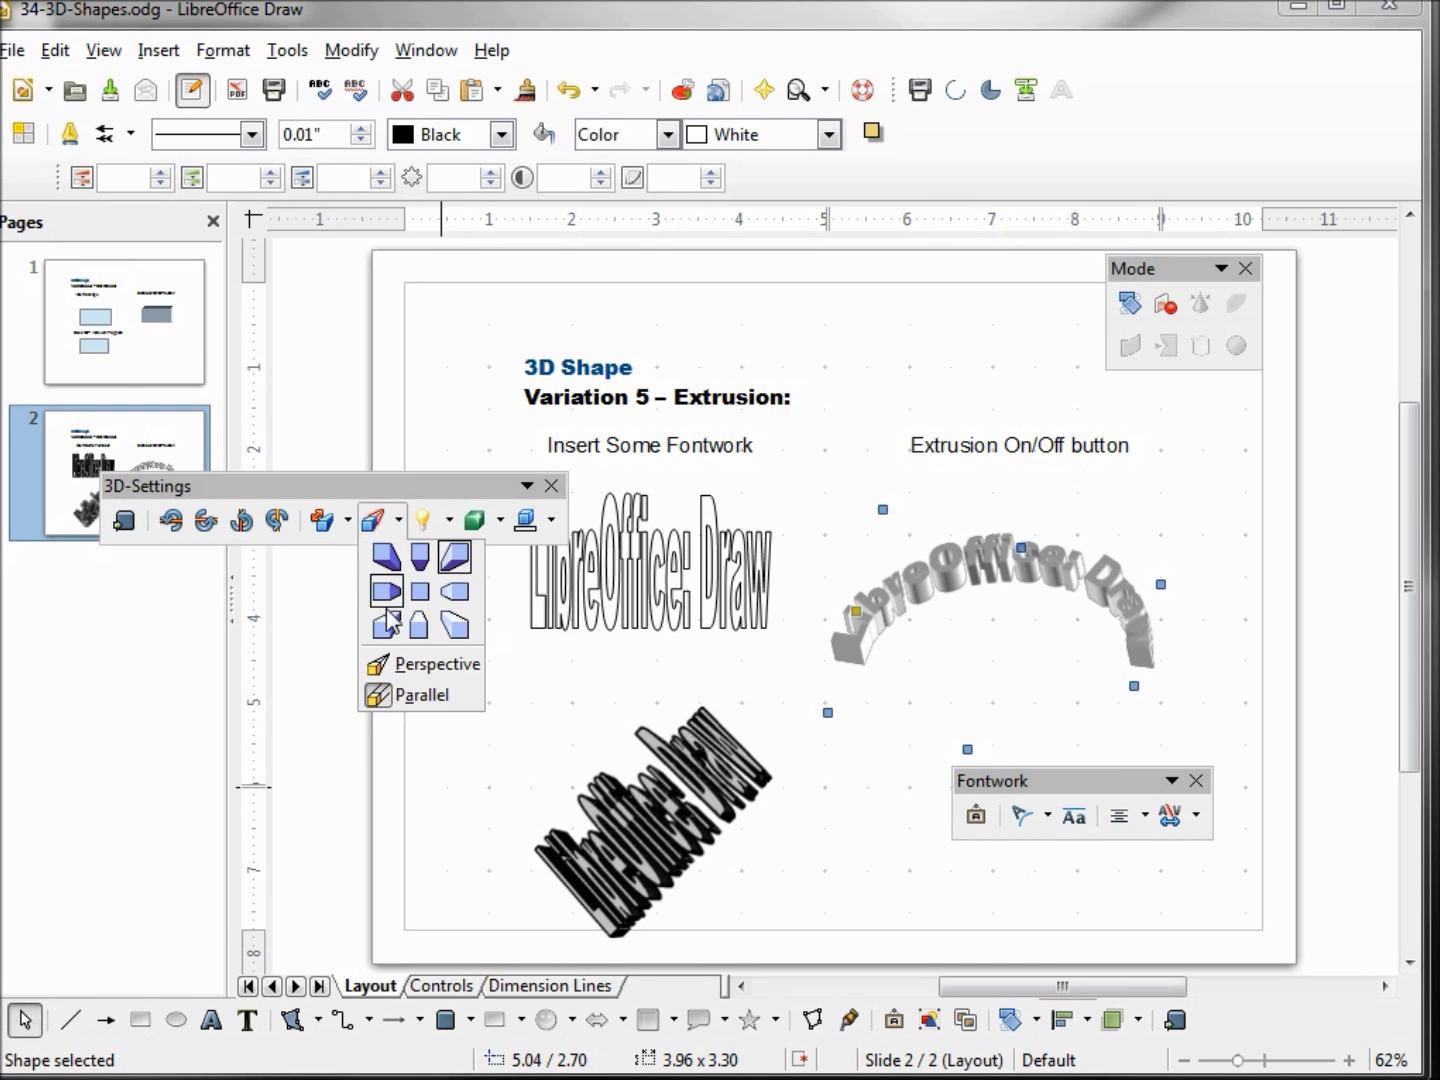
click(386, 617)
click(365, 527)
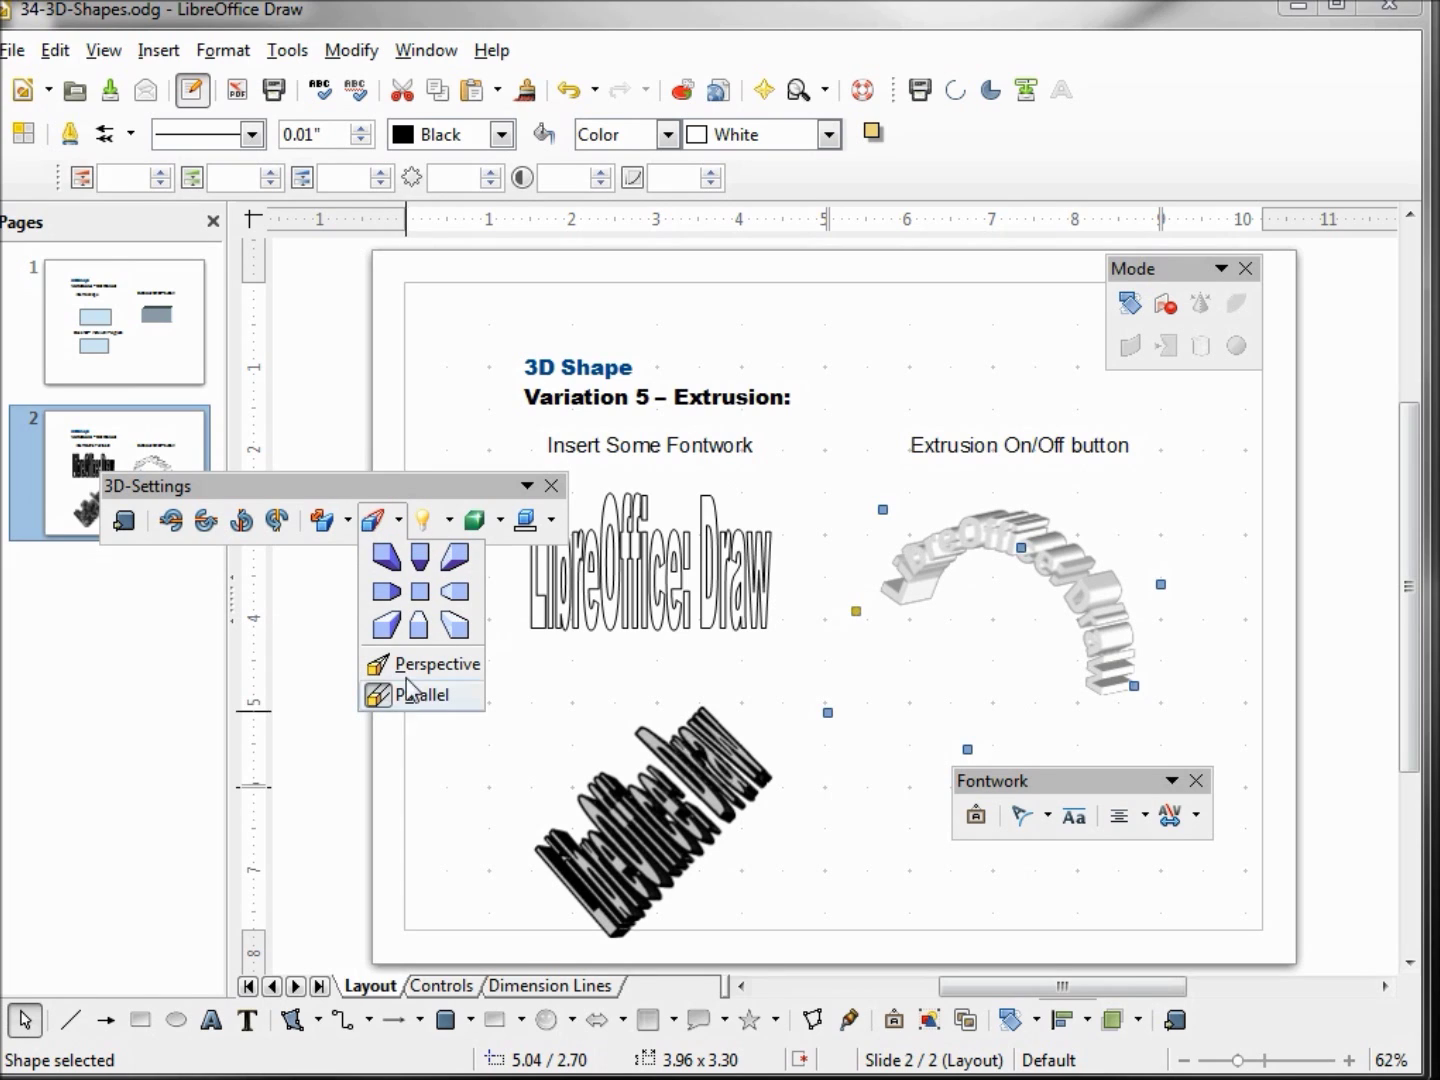
click(347, 520)
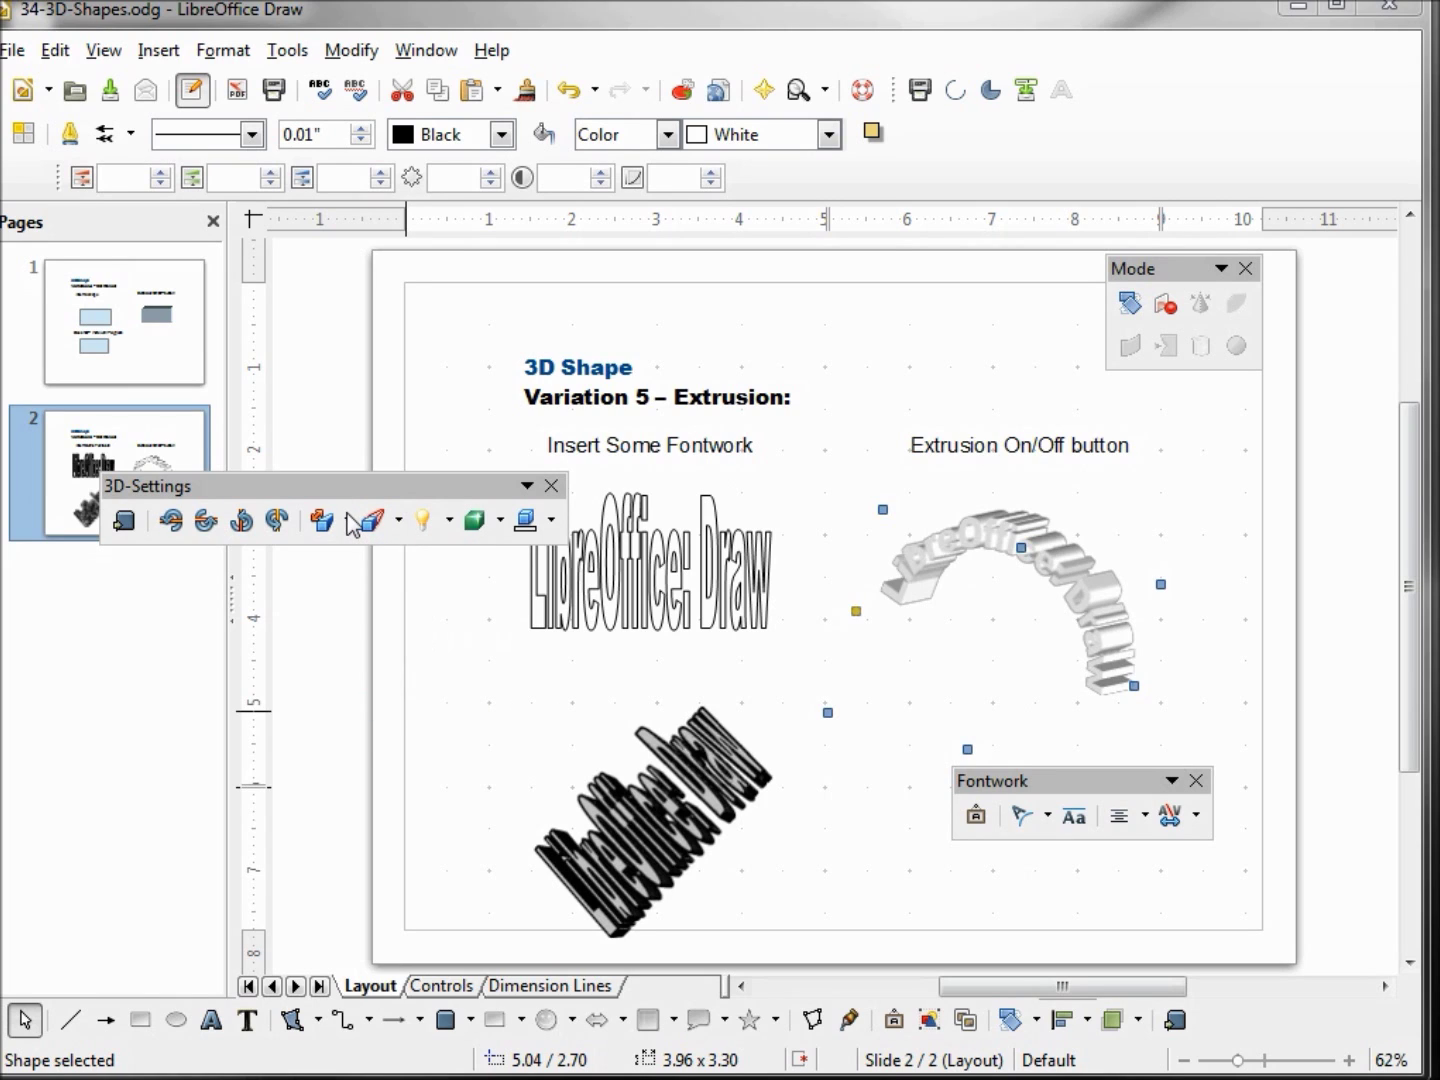
click(346, 519)
click(358, 690)
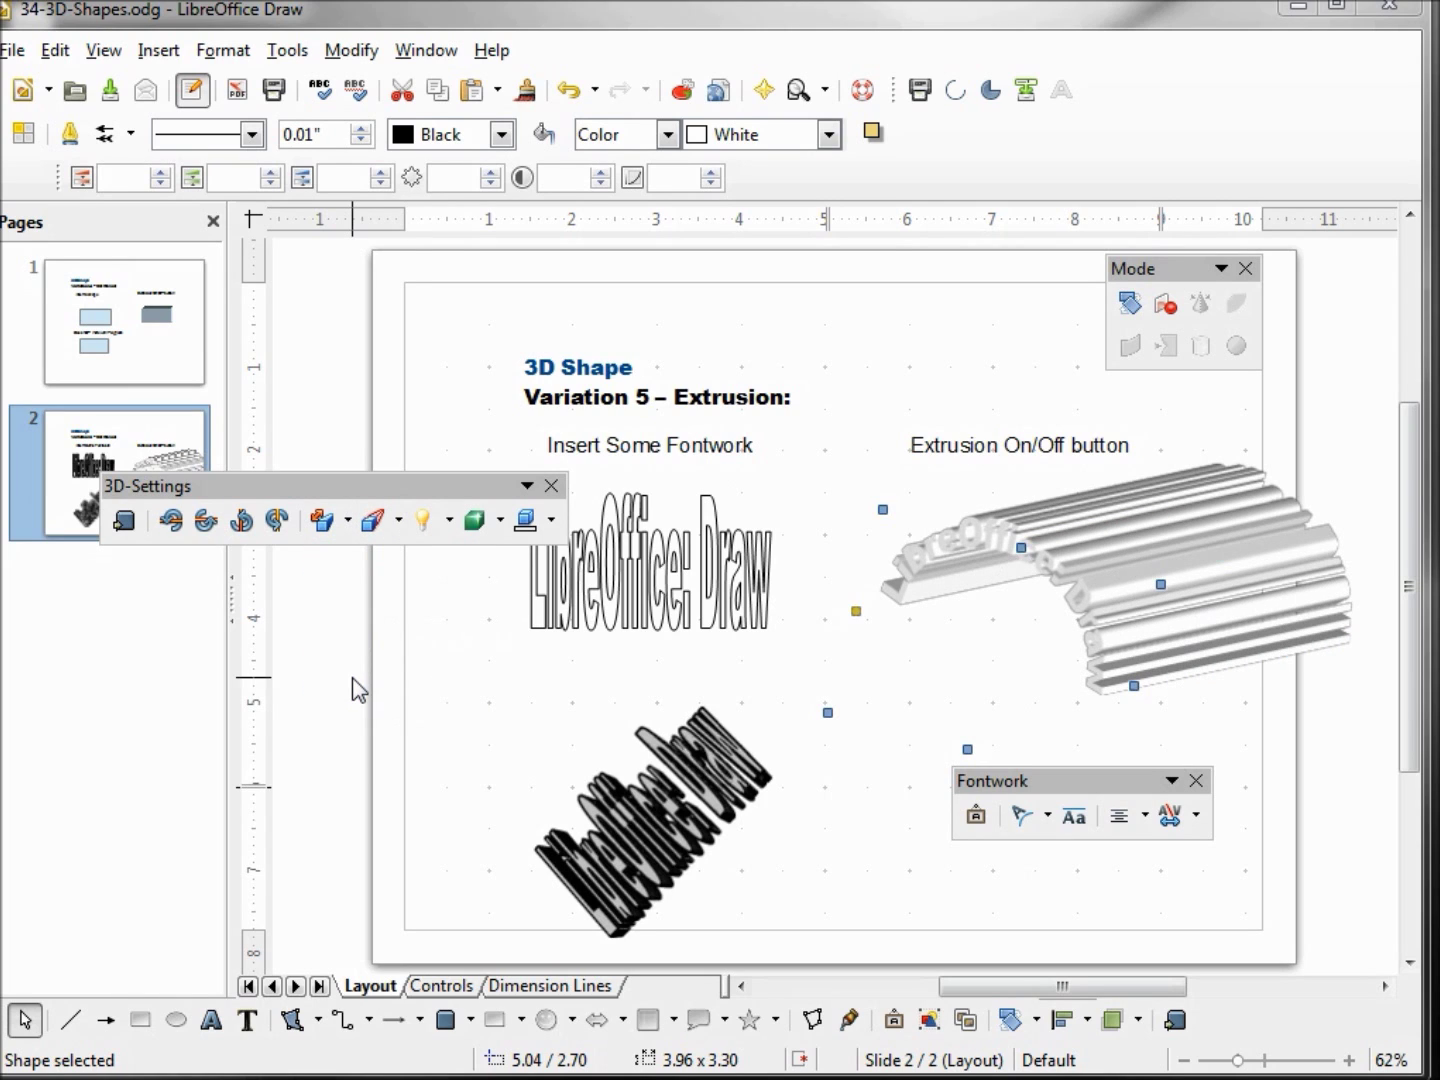
Step: Set the arch's extrusion to perspective projection with a 0.5 inch depth
click(399, 520)
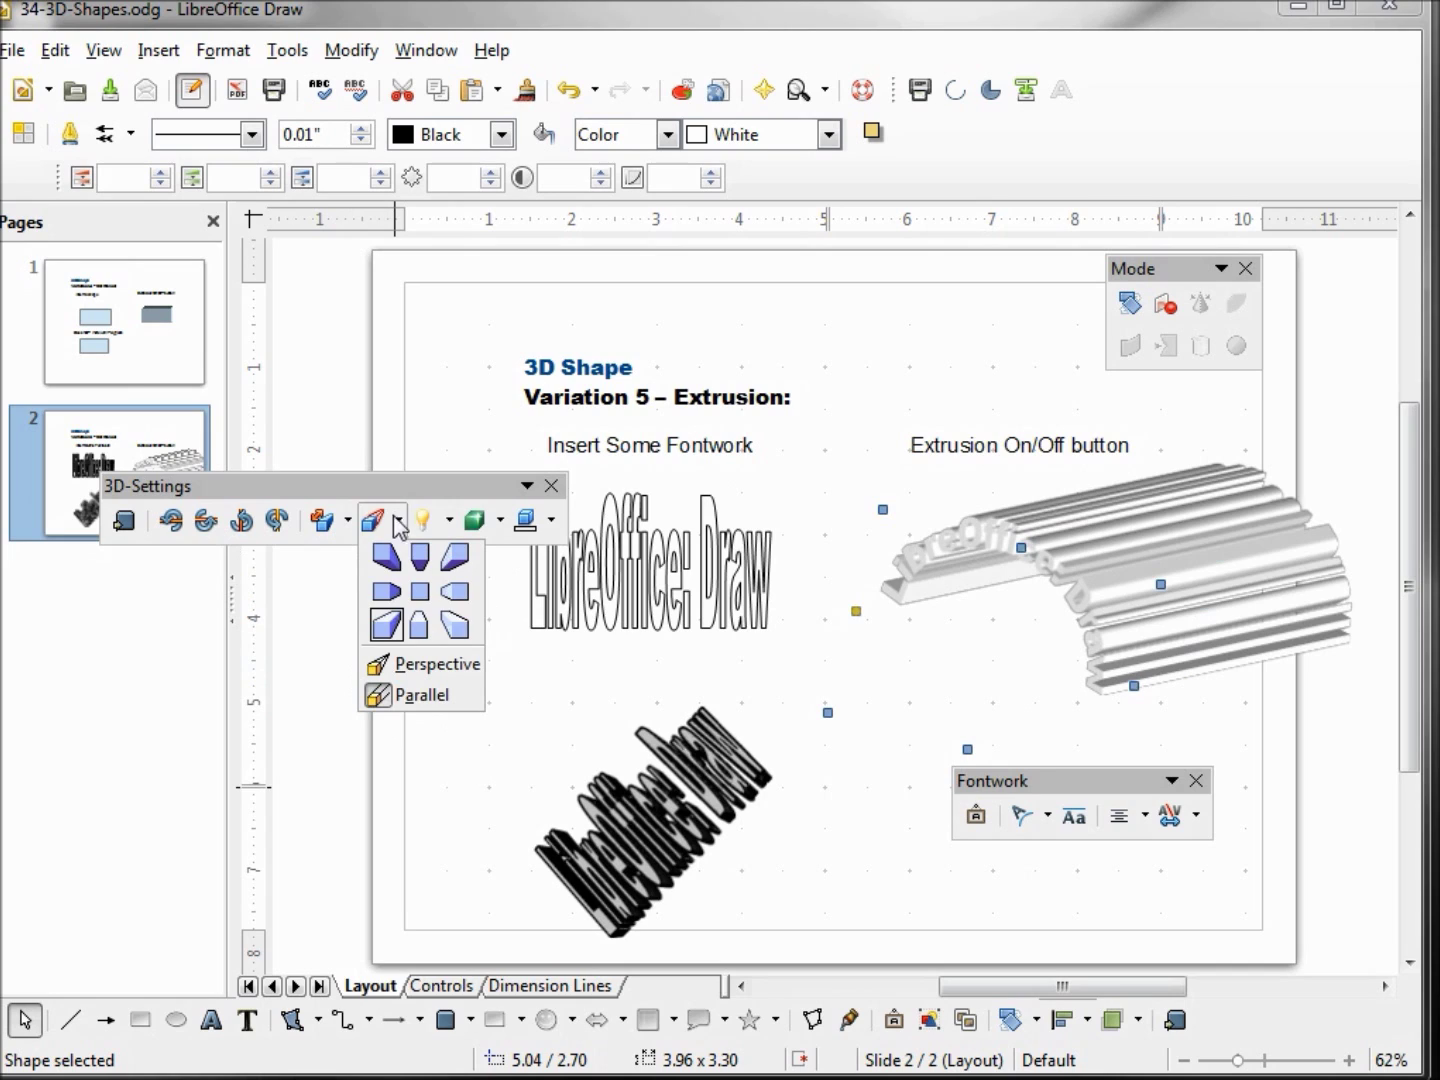
click(416, 664)
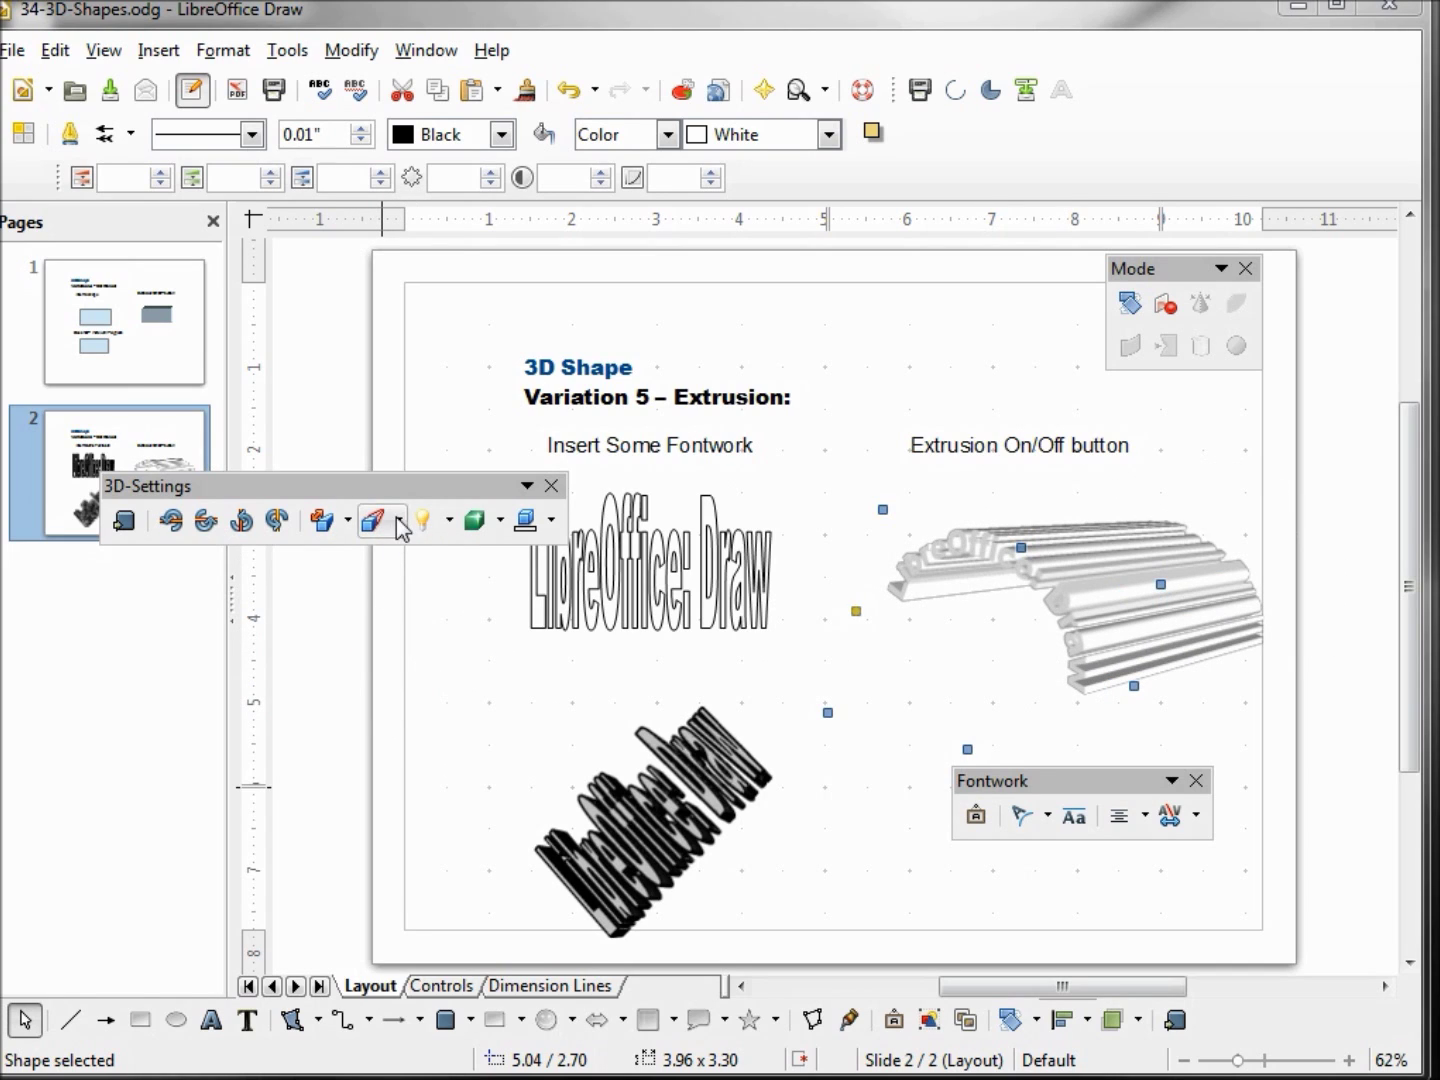
click(399, 521)
click(414, 693)
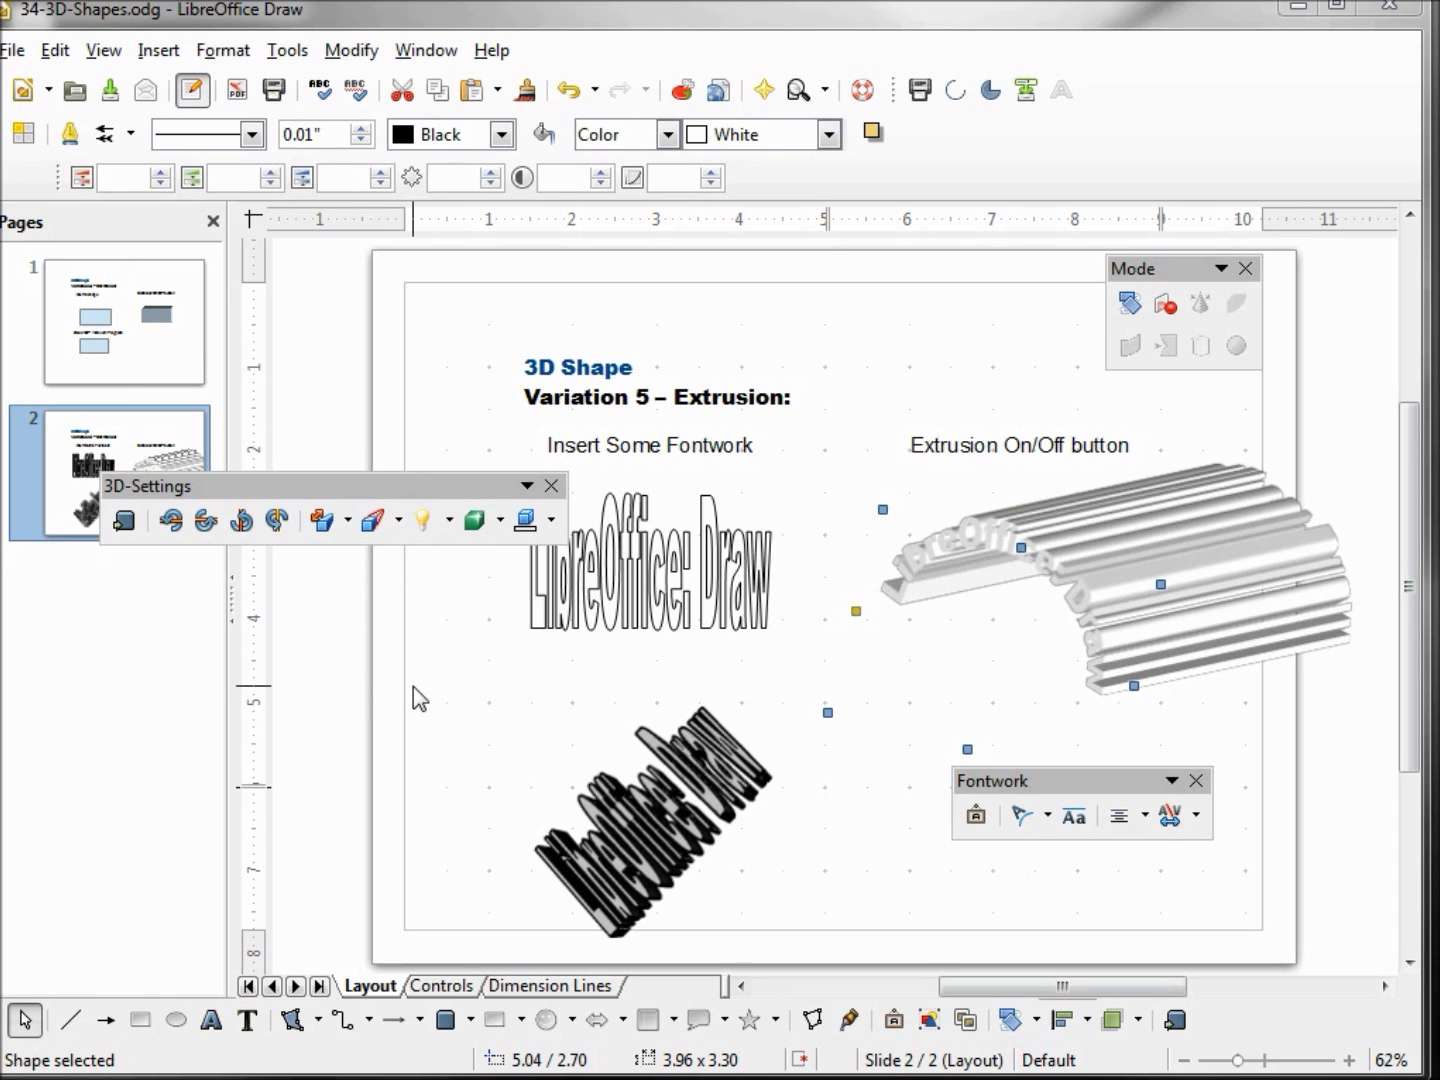
click(398, 520)
click(423, 664)
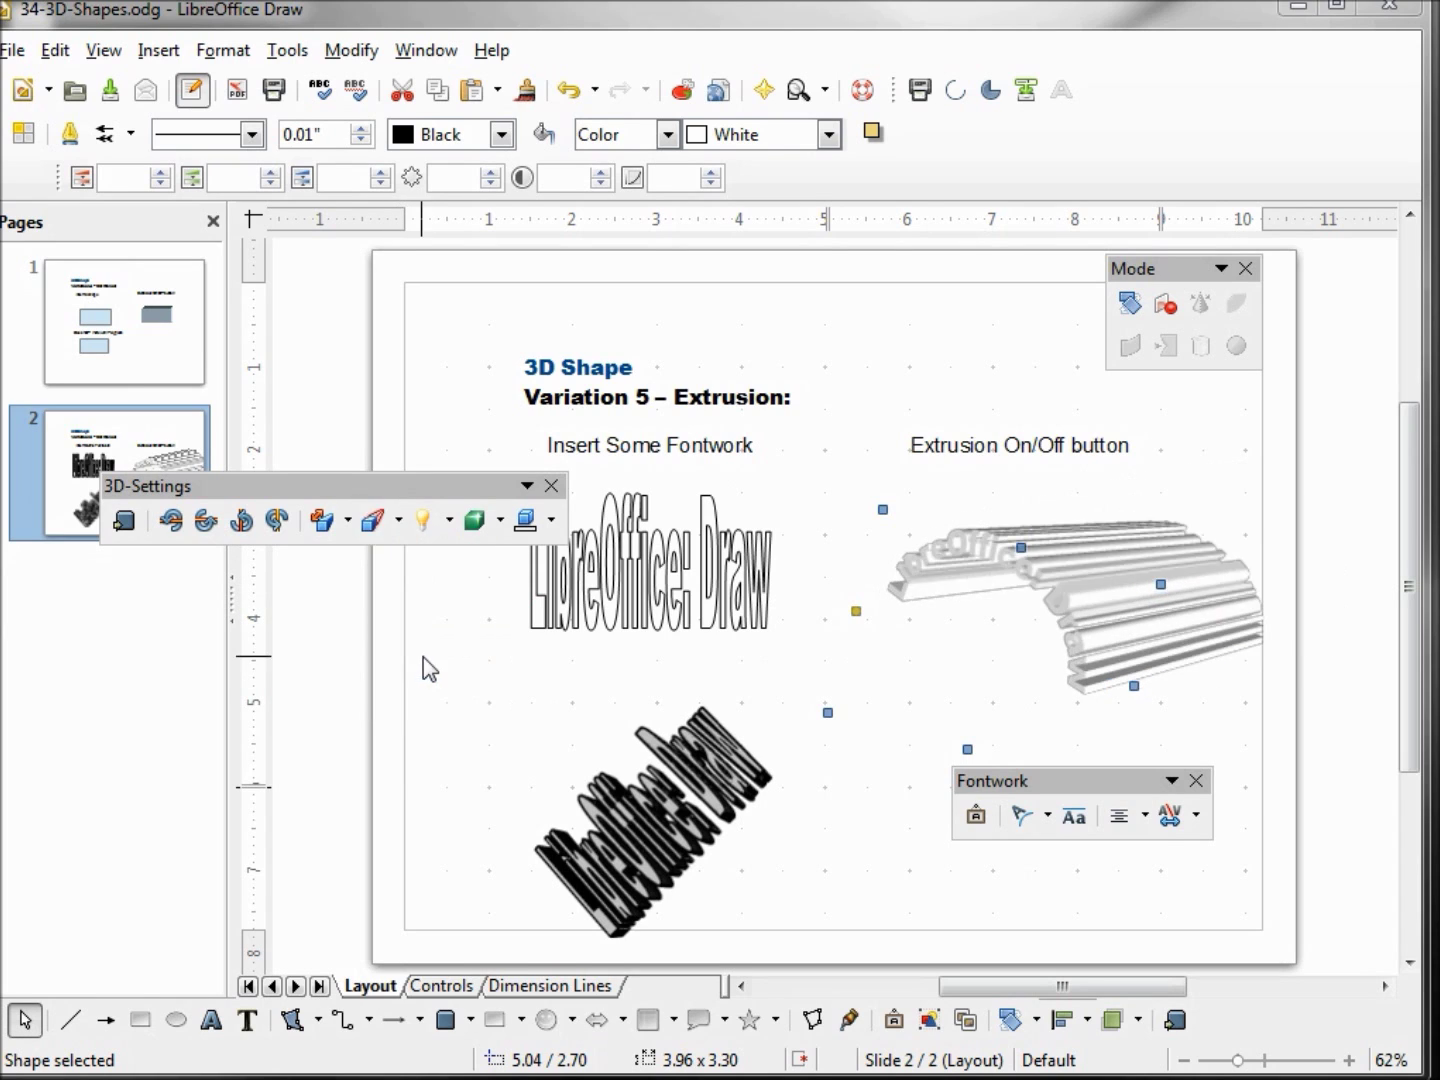
click(347, 520)
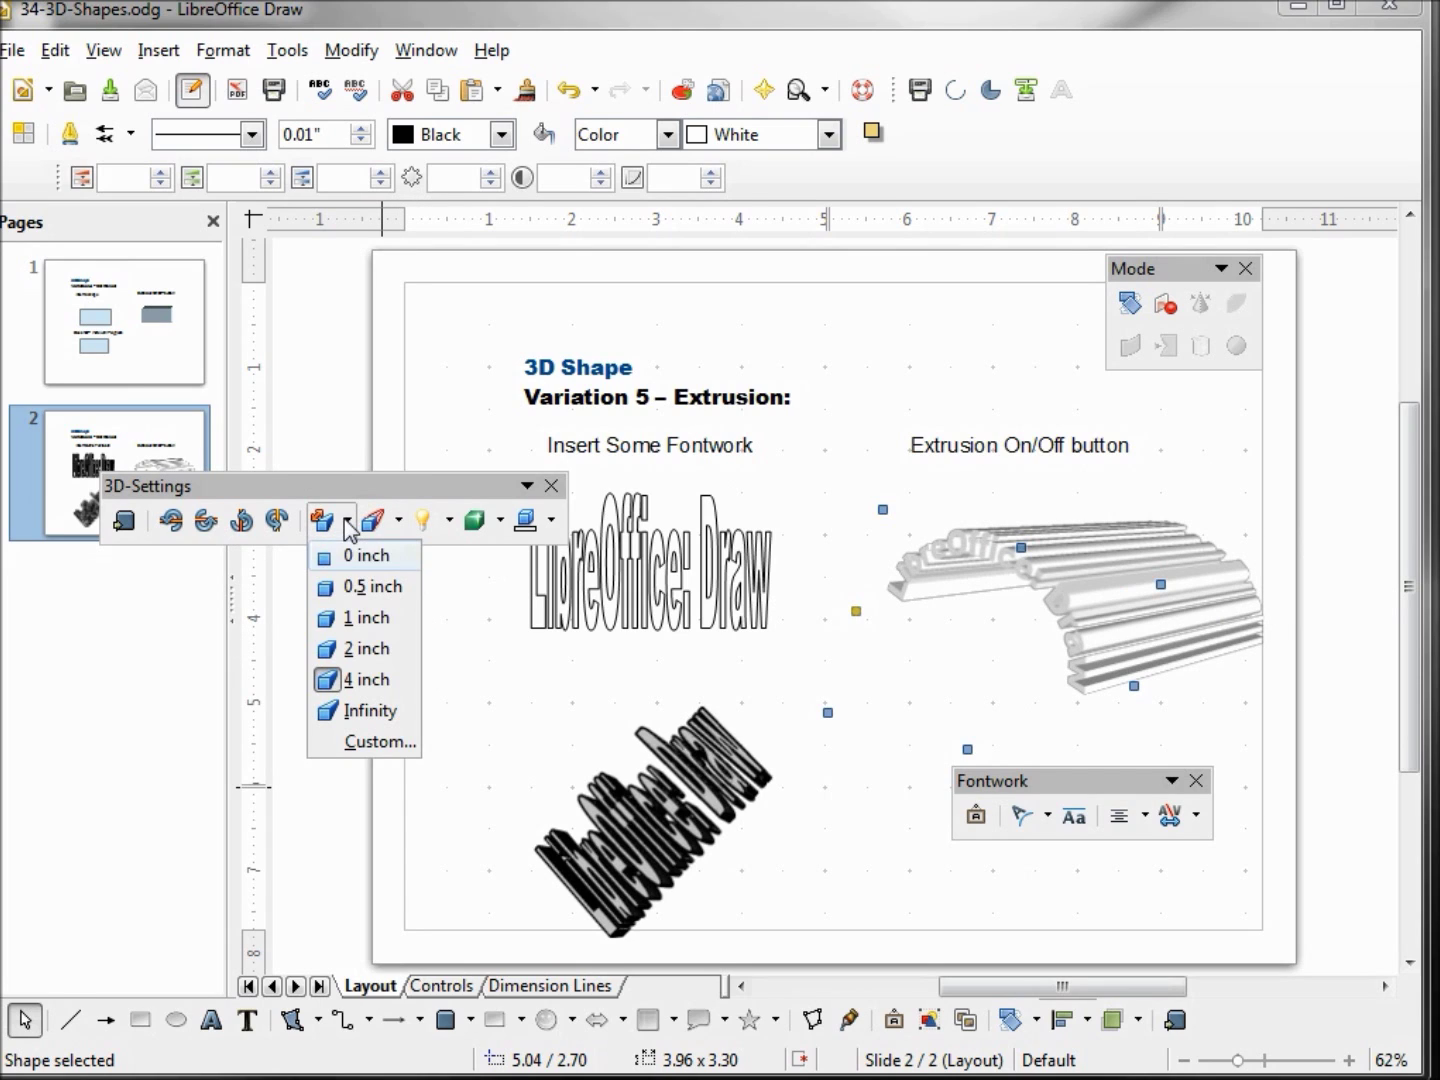
click(358, 594)
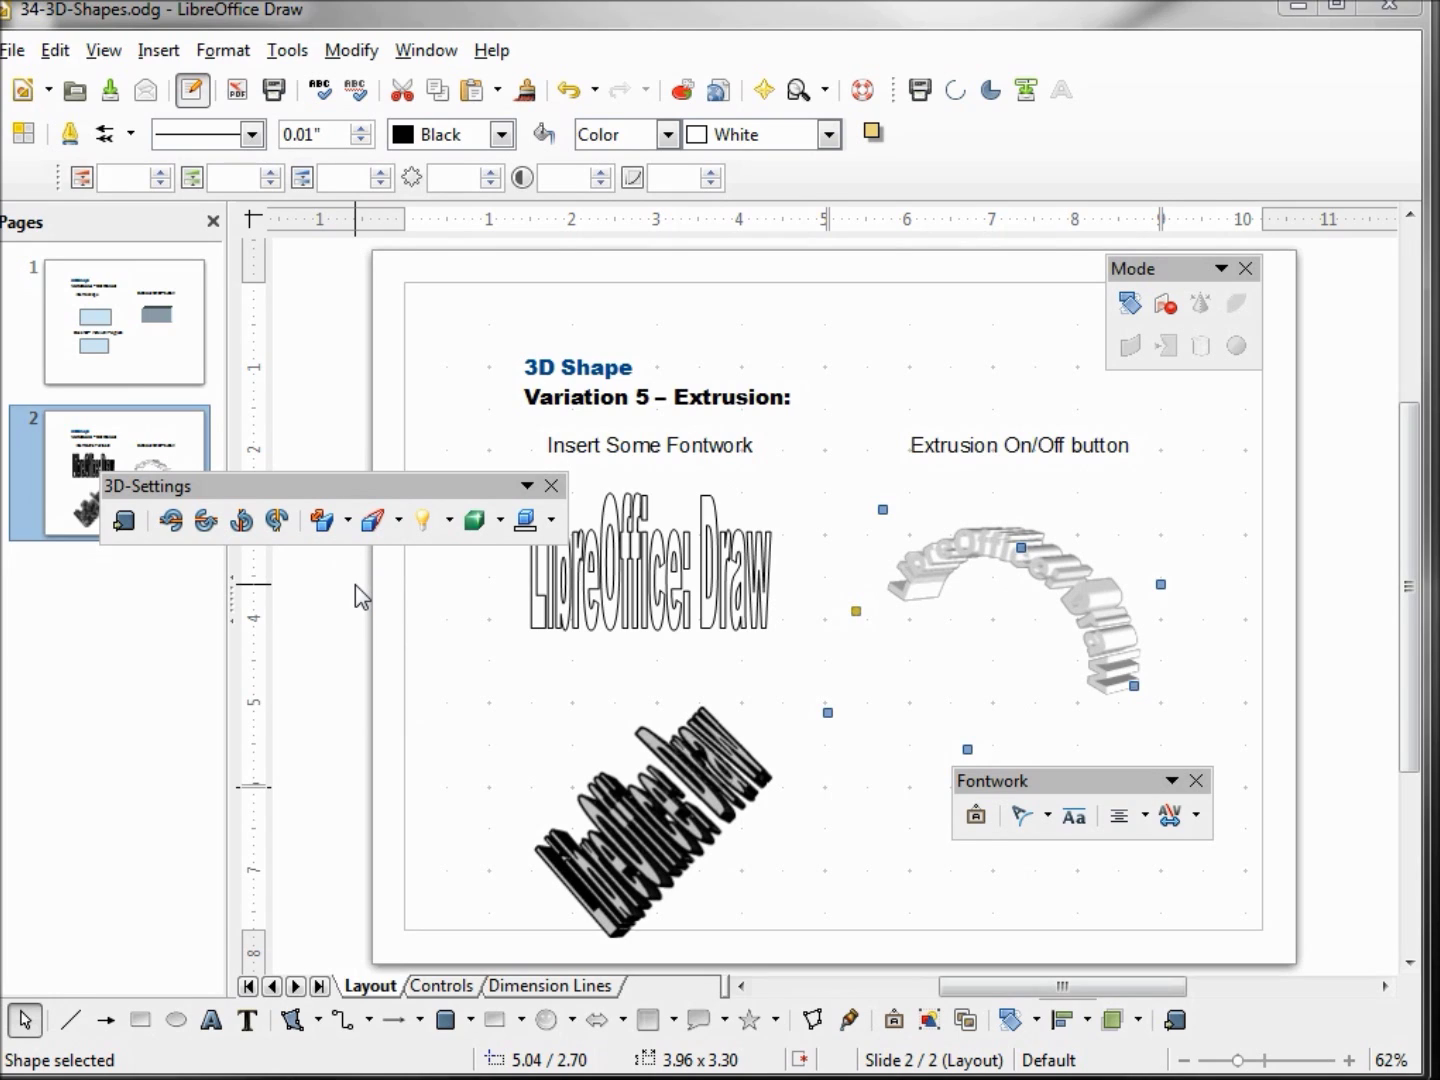
Step: Relight the arch: try dim then normal intensity, ending with light from straight ahead
click(448, 519)
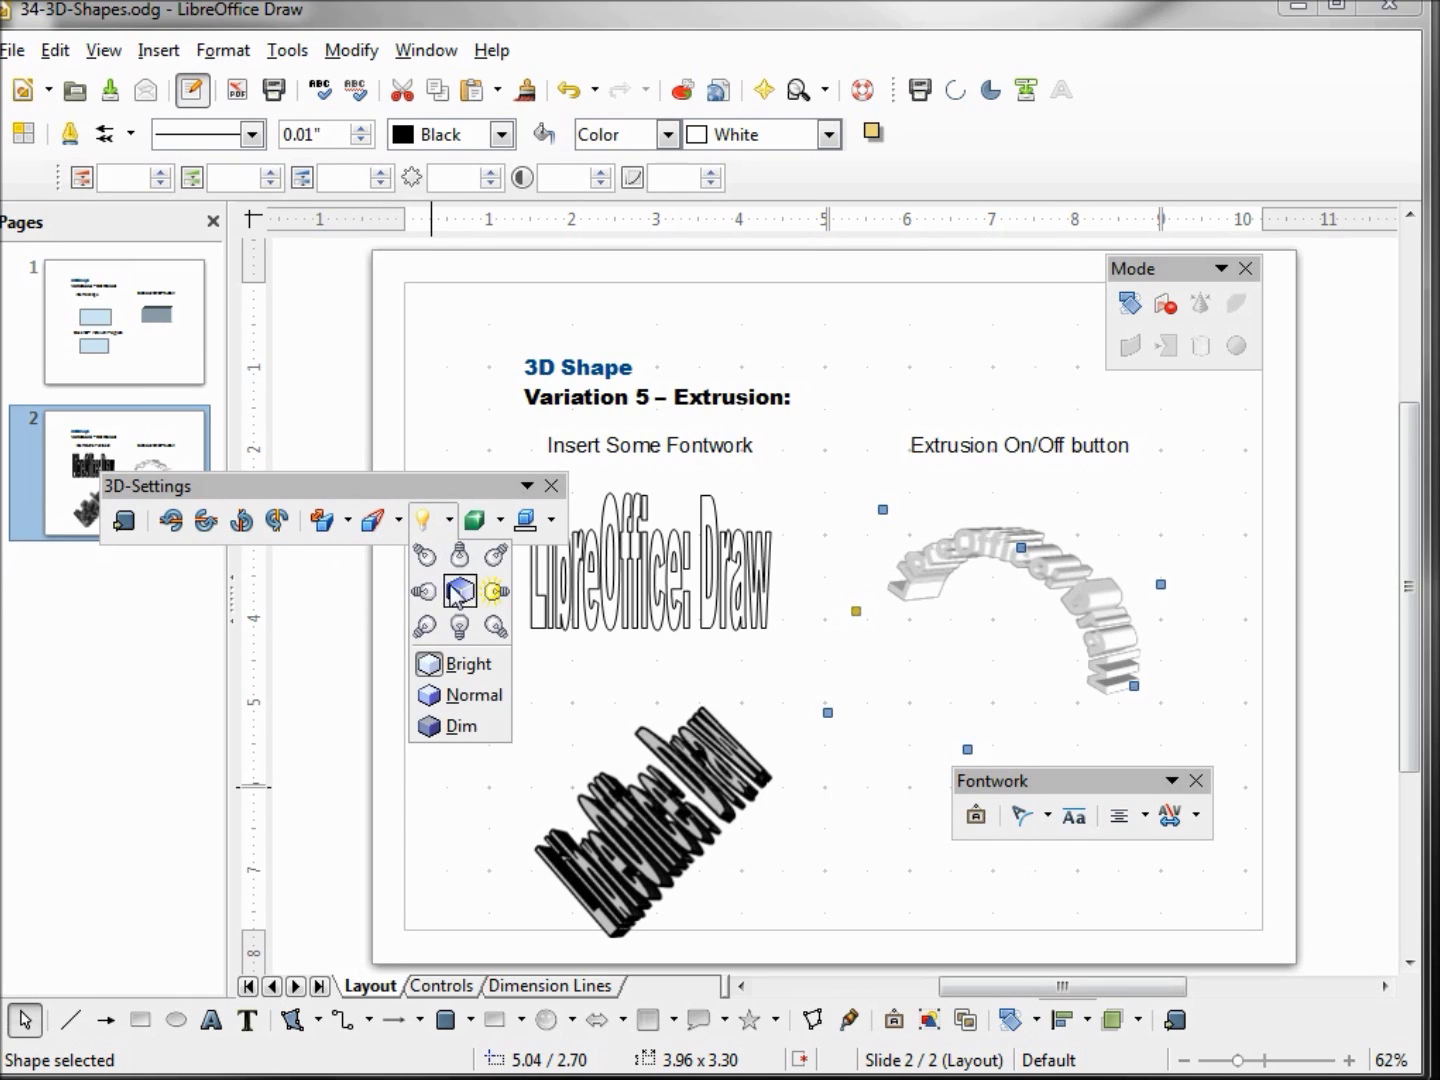
click(426, 627)
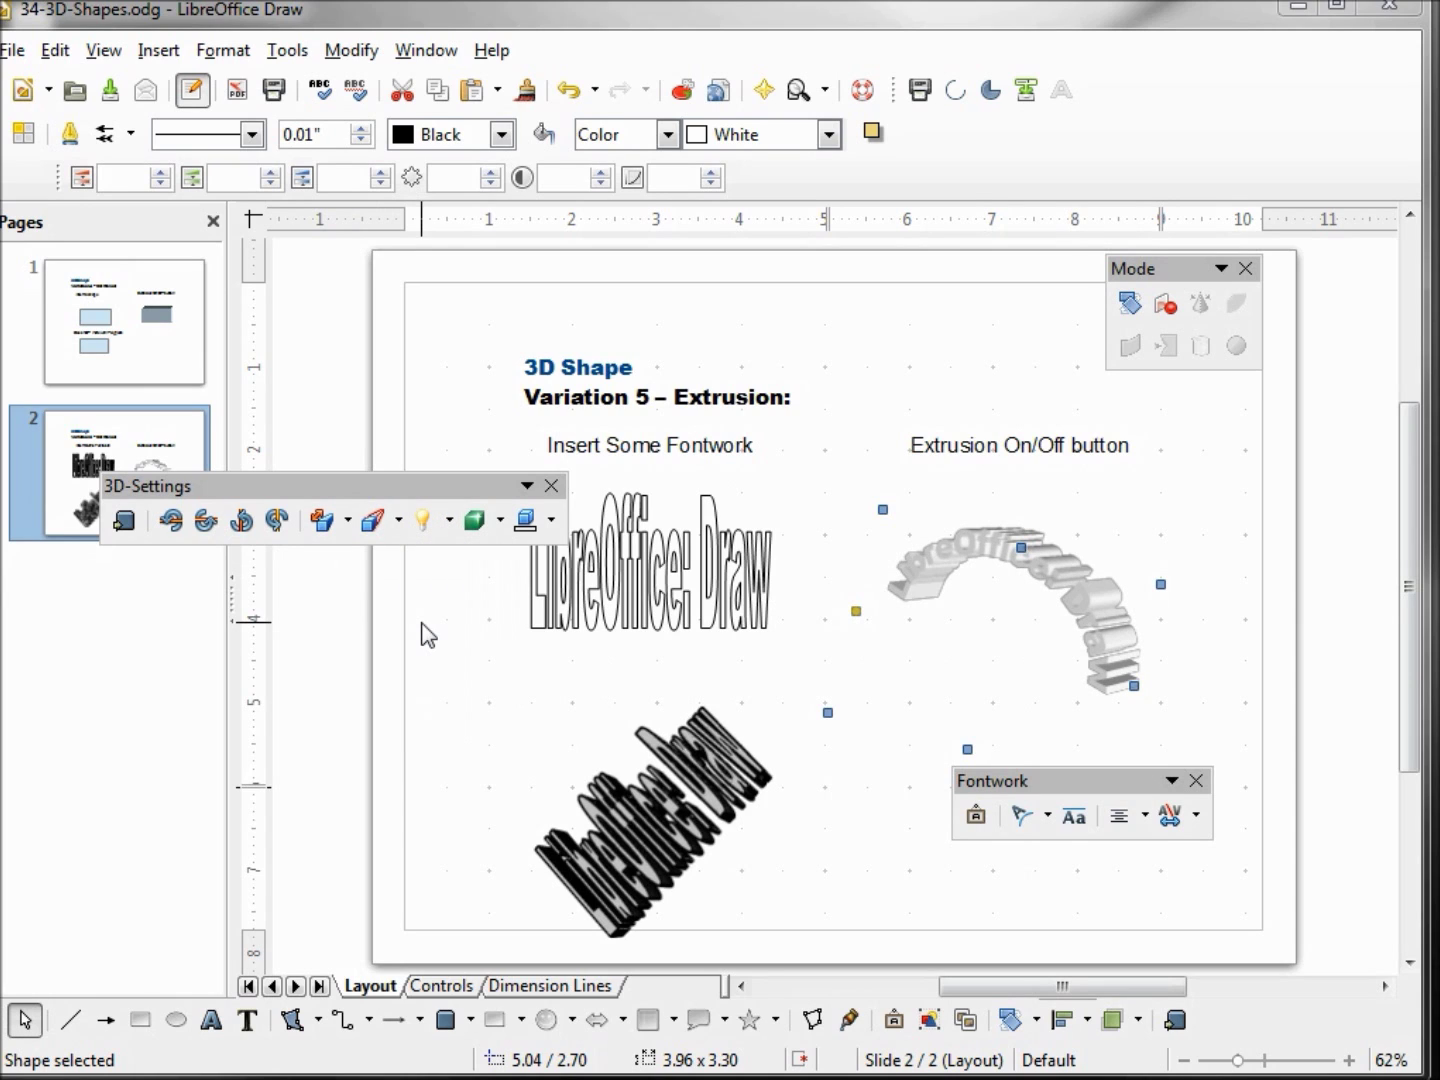
click(448, 519)
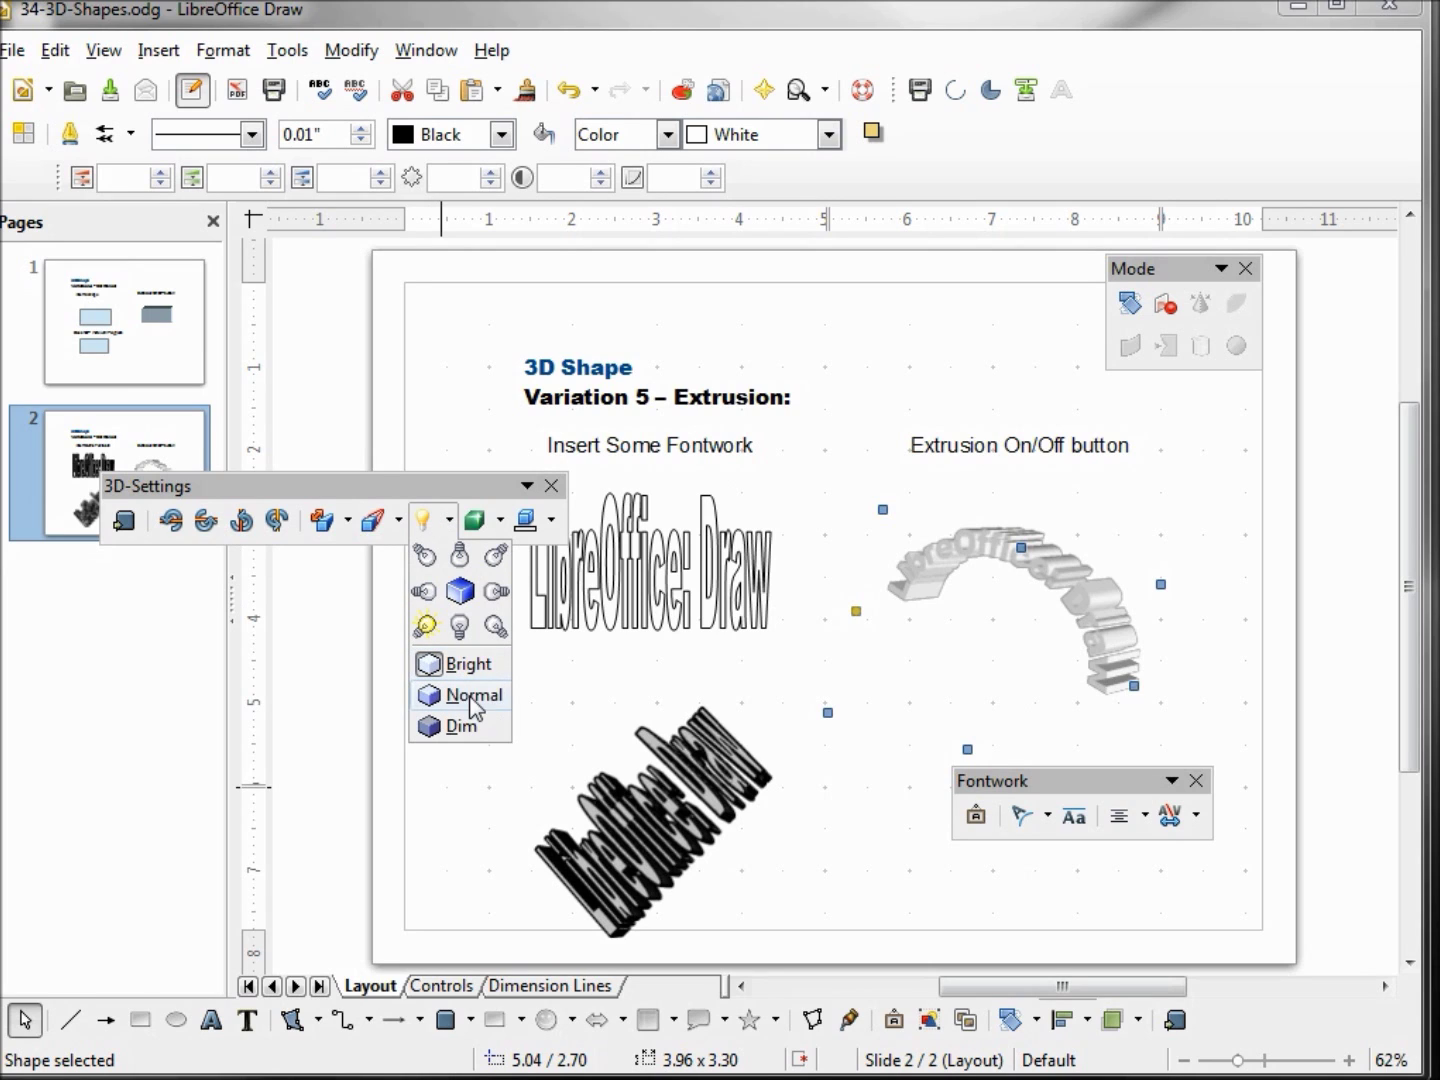
click(458, 726)
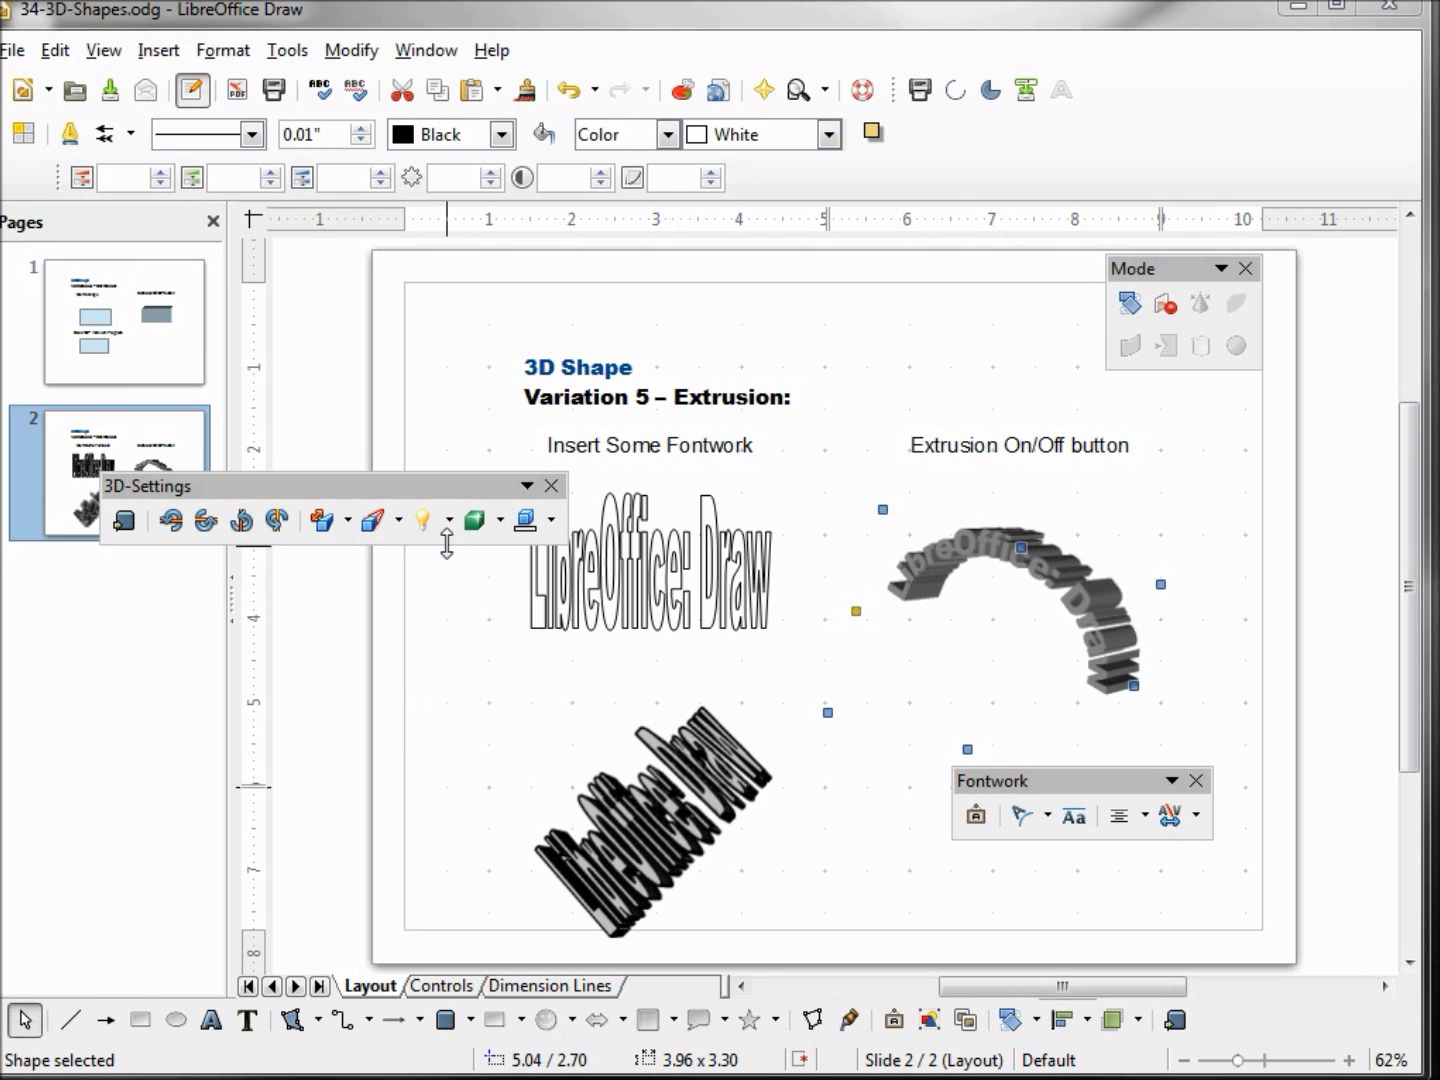
click(455, 697)
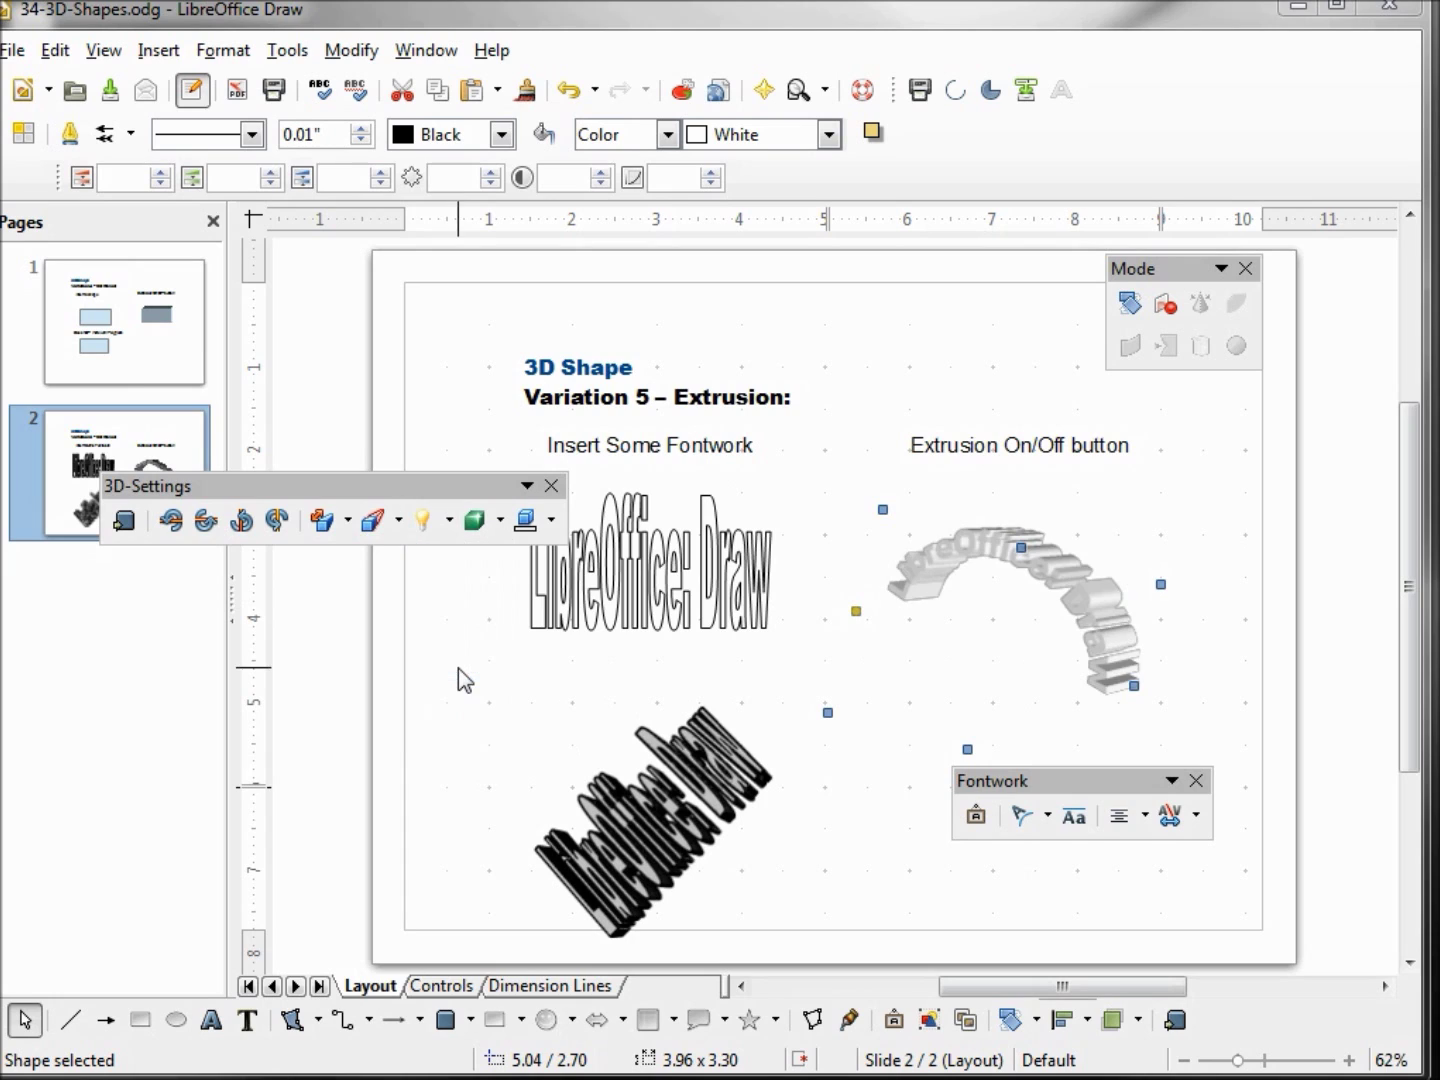
click(452, 528)
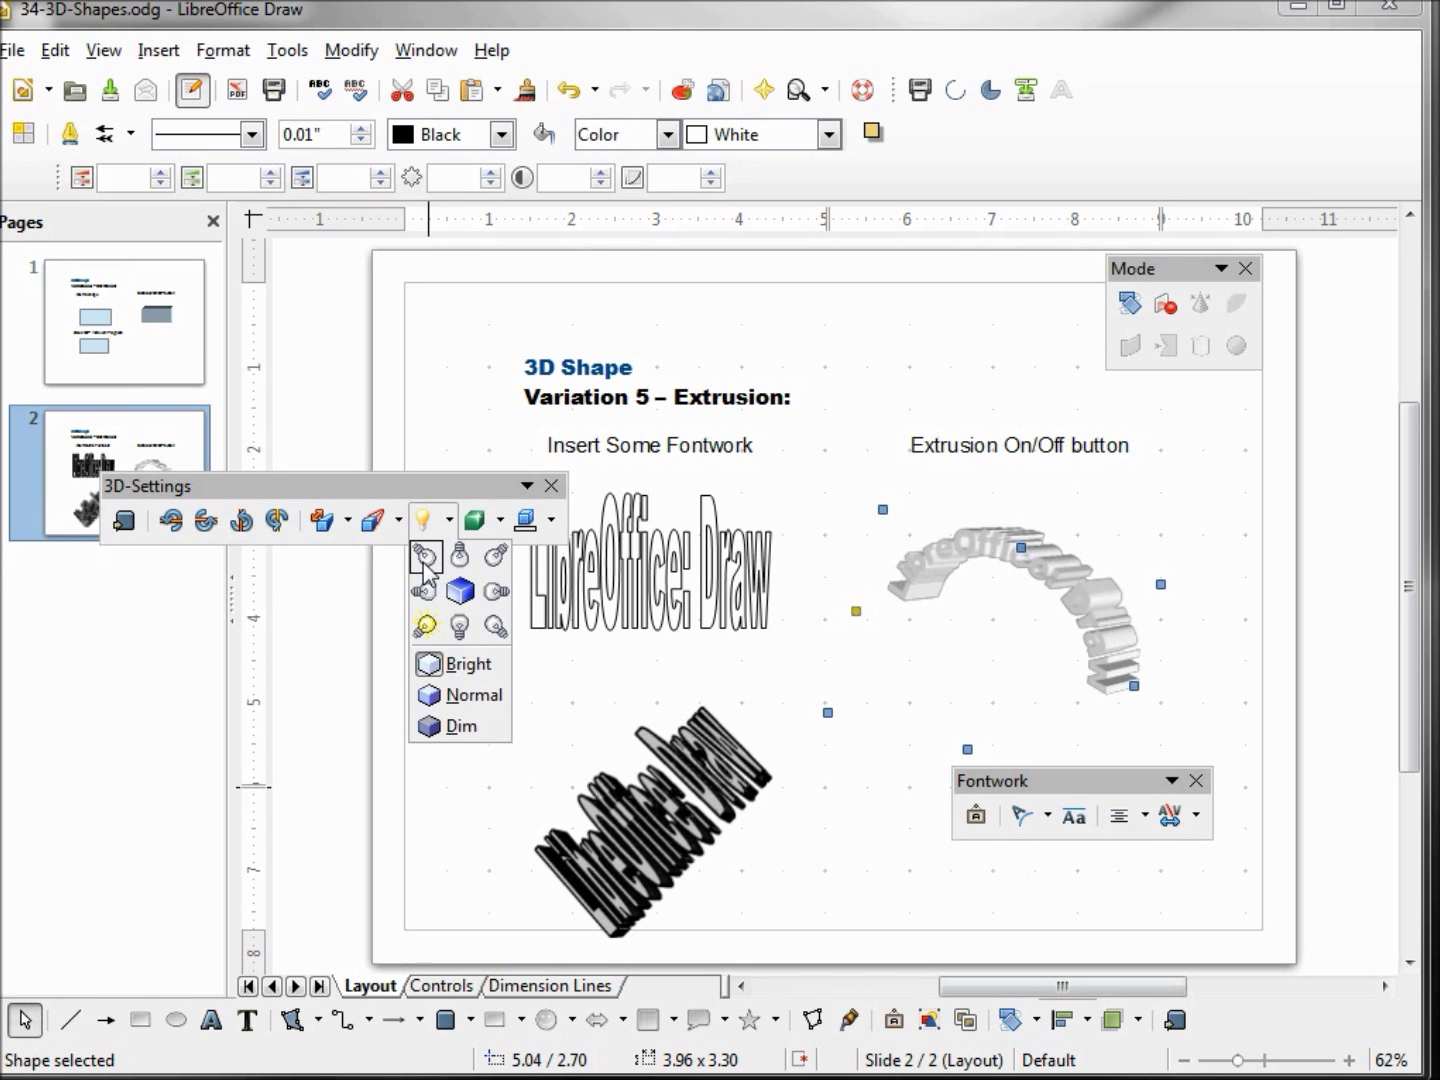
click(423, 560)
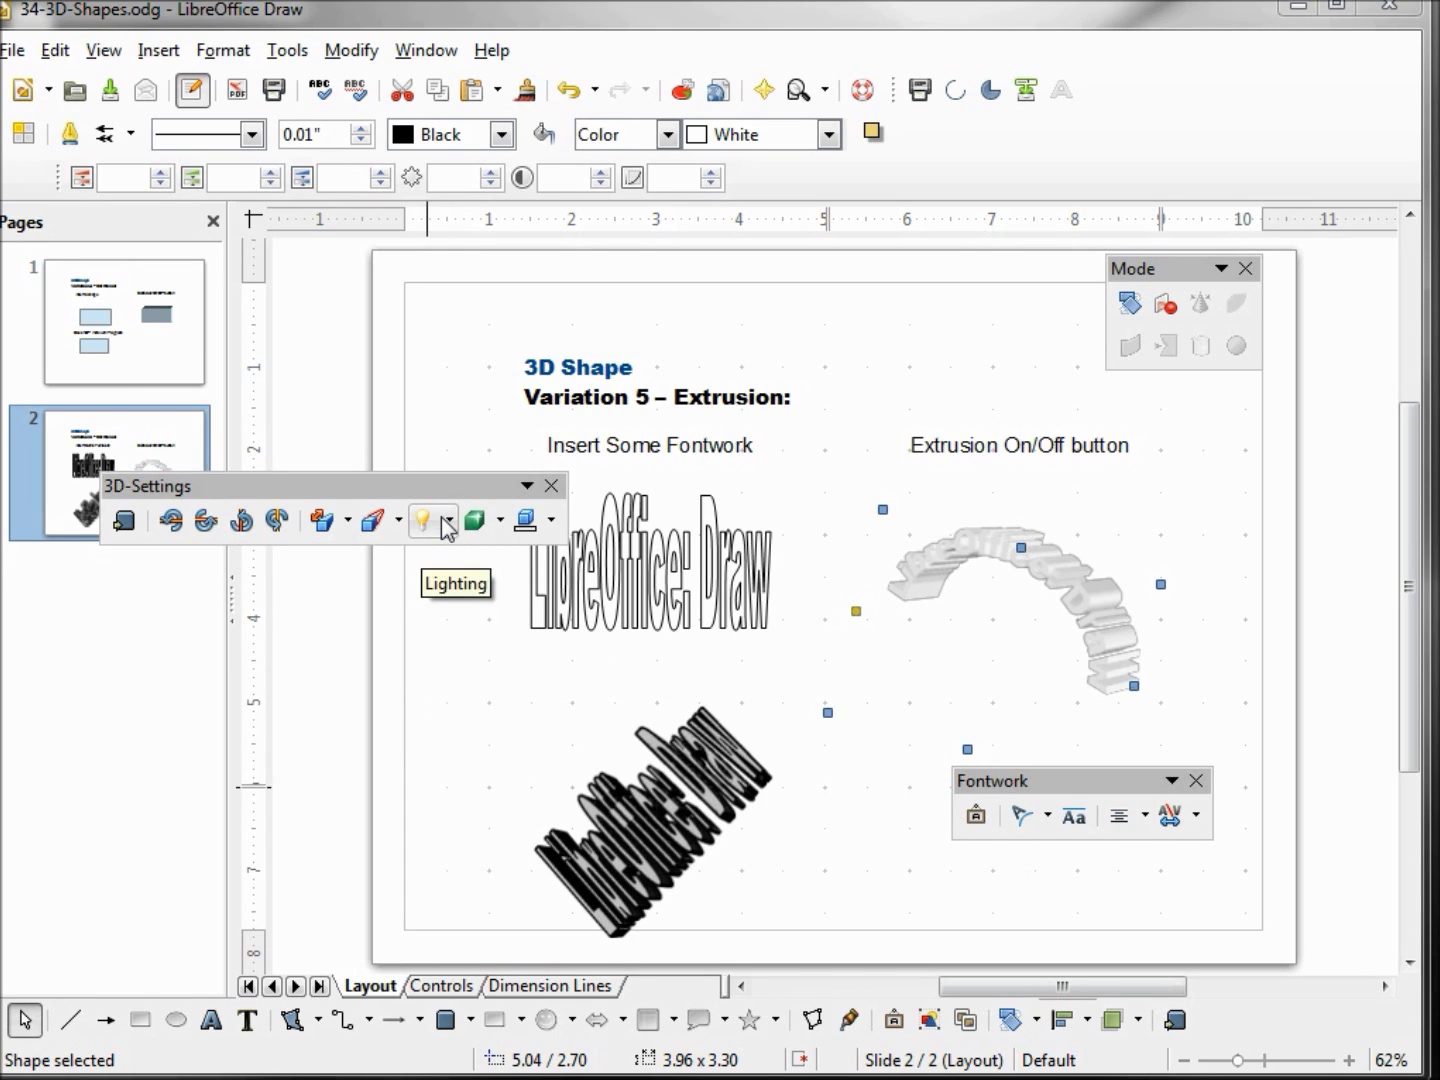
click(446, 520)
click(460, 591)
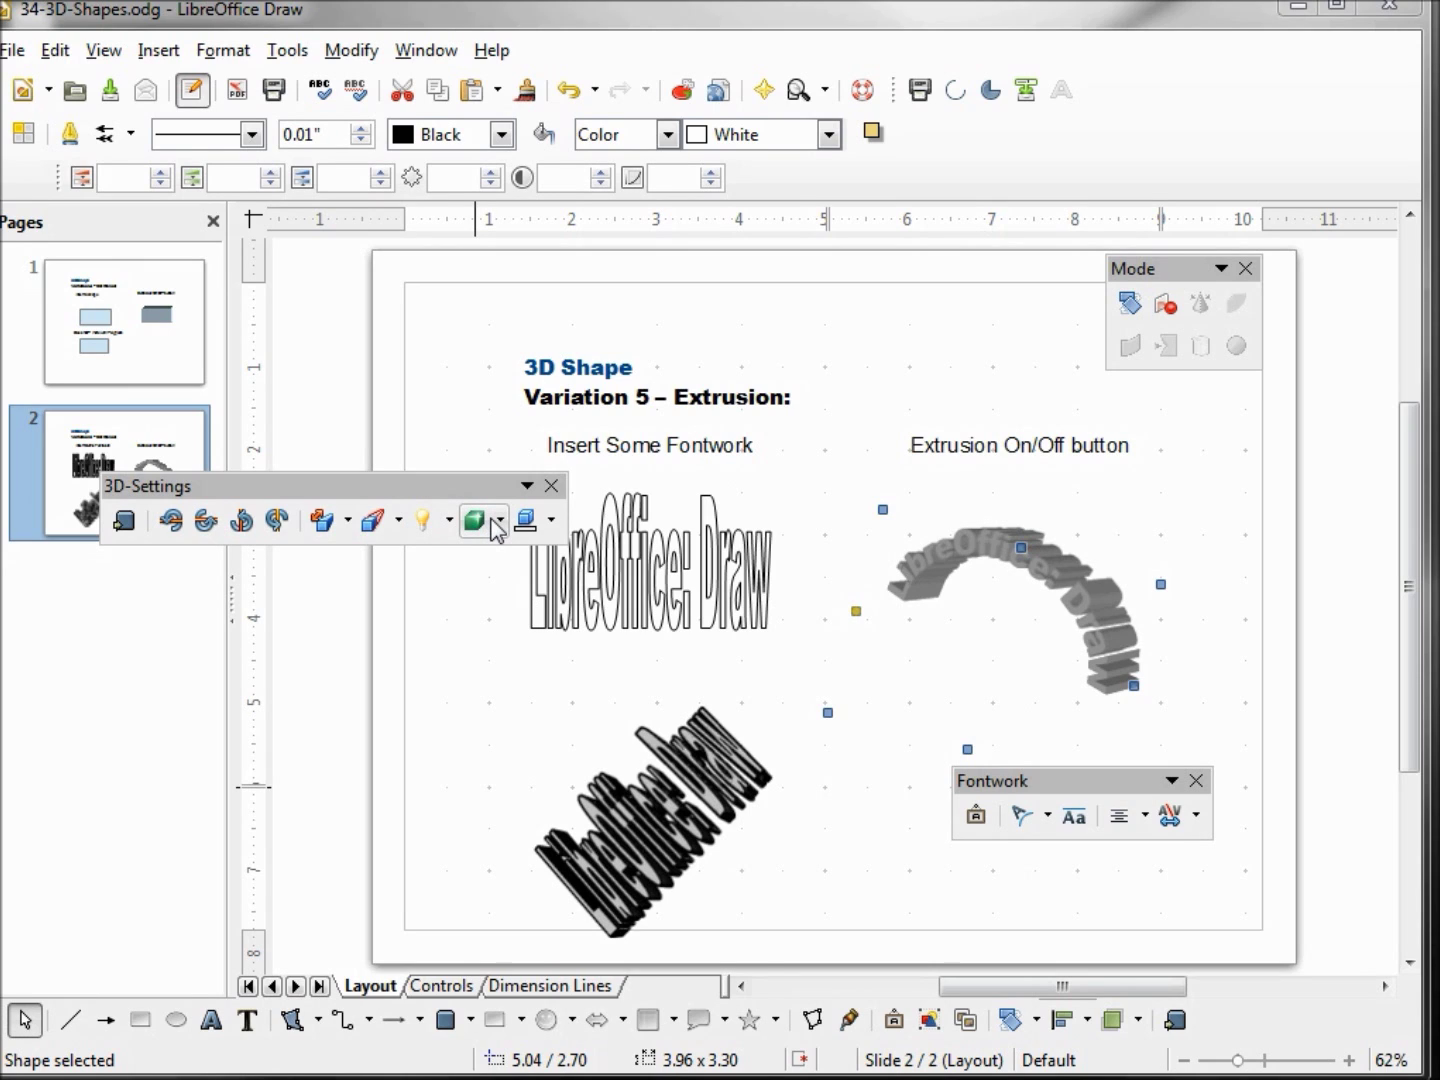
Step: Colour the arch's extrusion Red 1 and fill its lettering Light blue
click(553, 521)
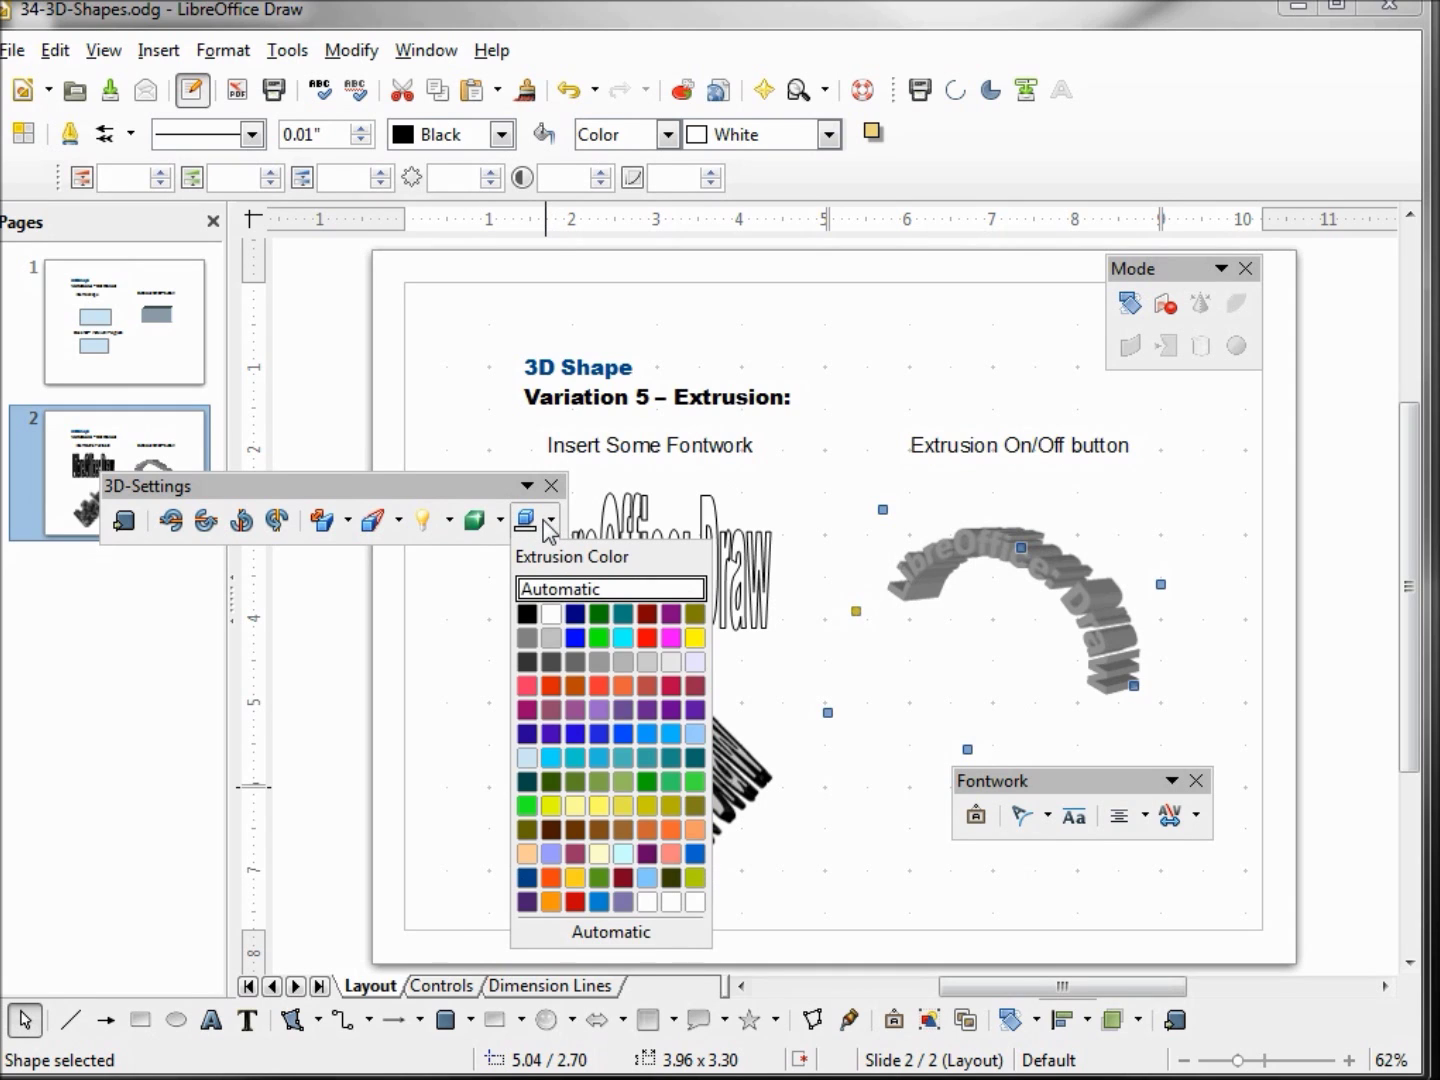
click(526, 685)
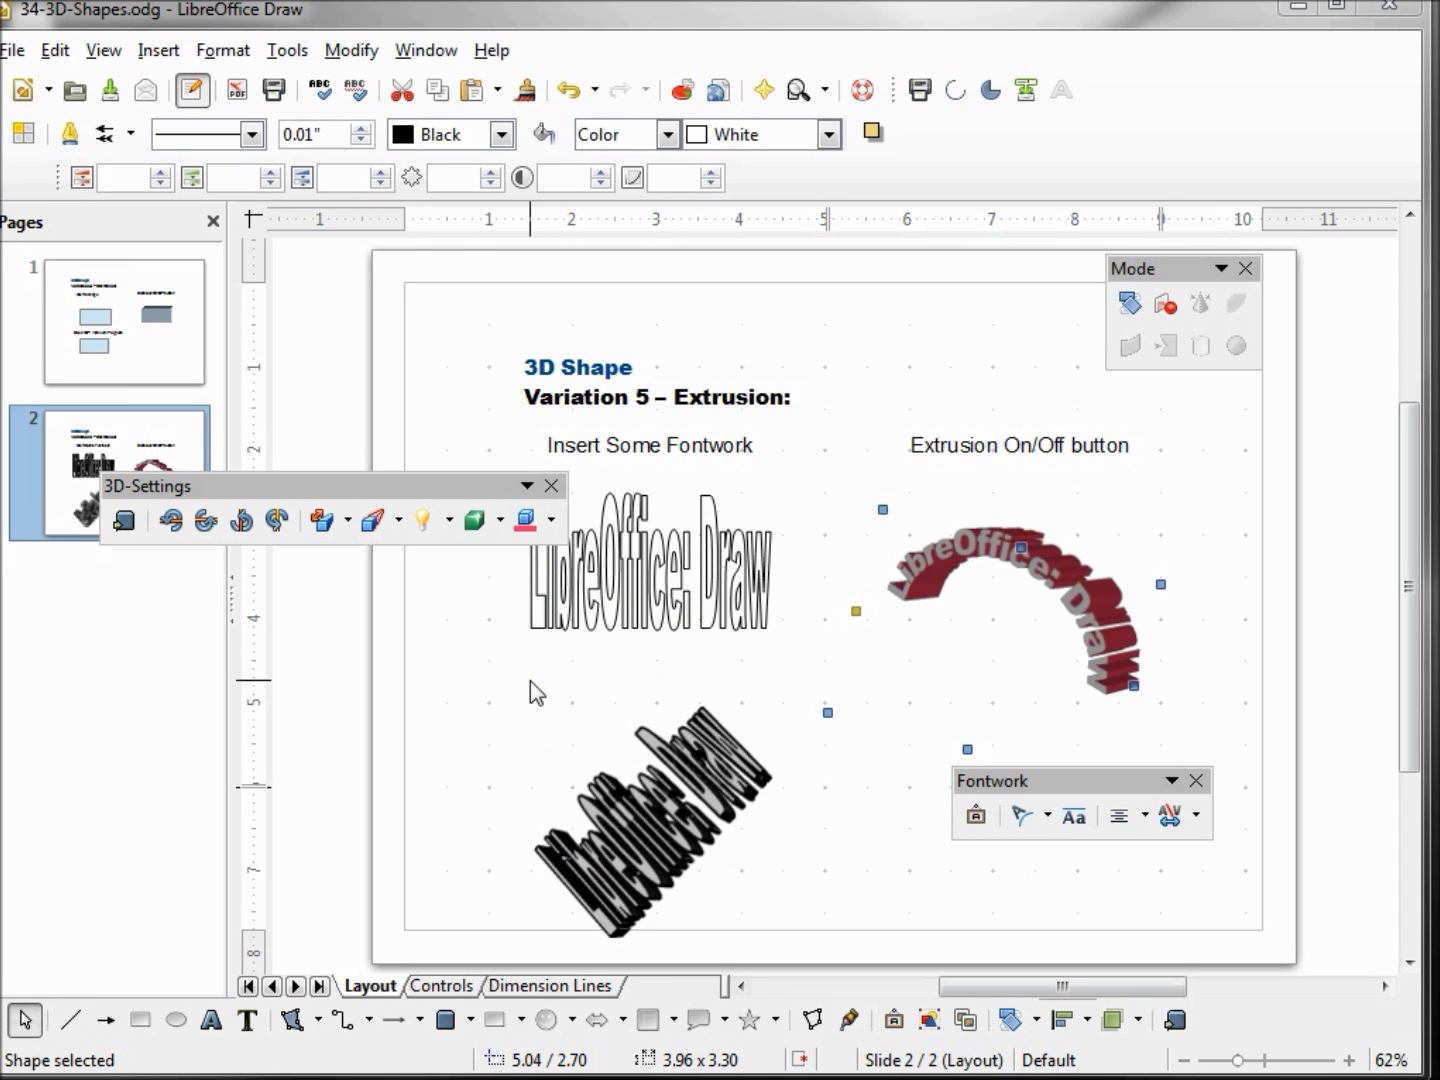
click(829, 135)
click(798, 364)
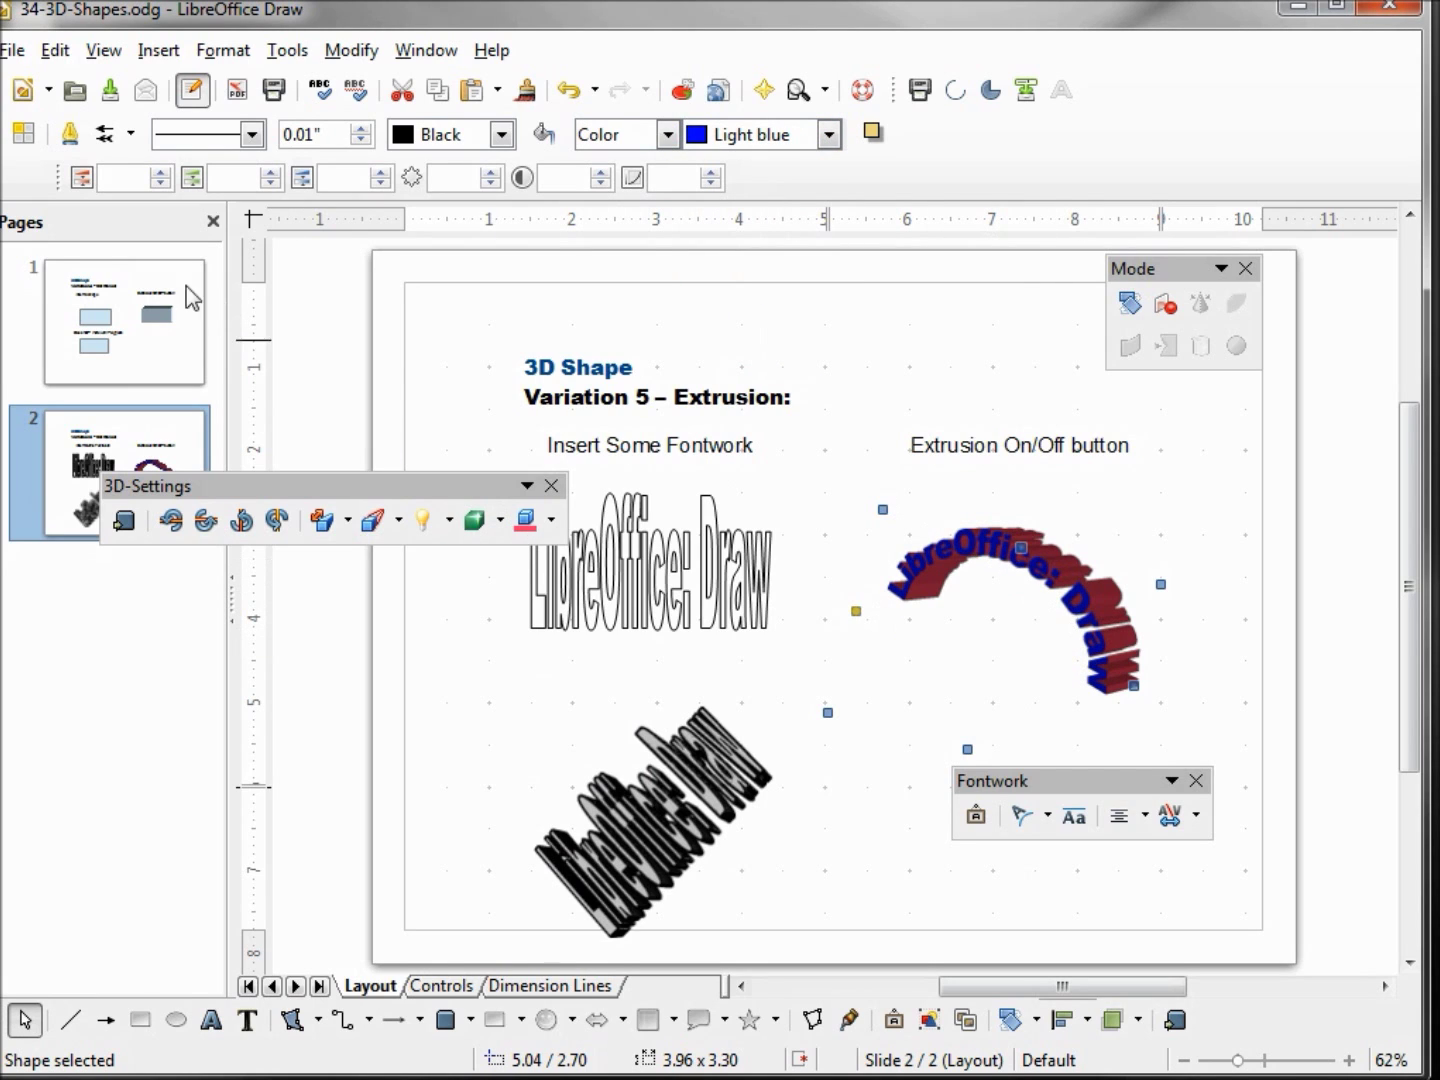
Step: Go to slide 1 and view the Surface material choices for its grey box
click(46, 280)
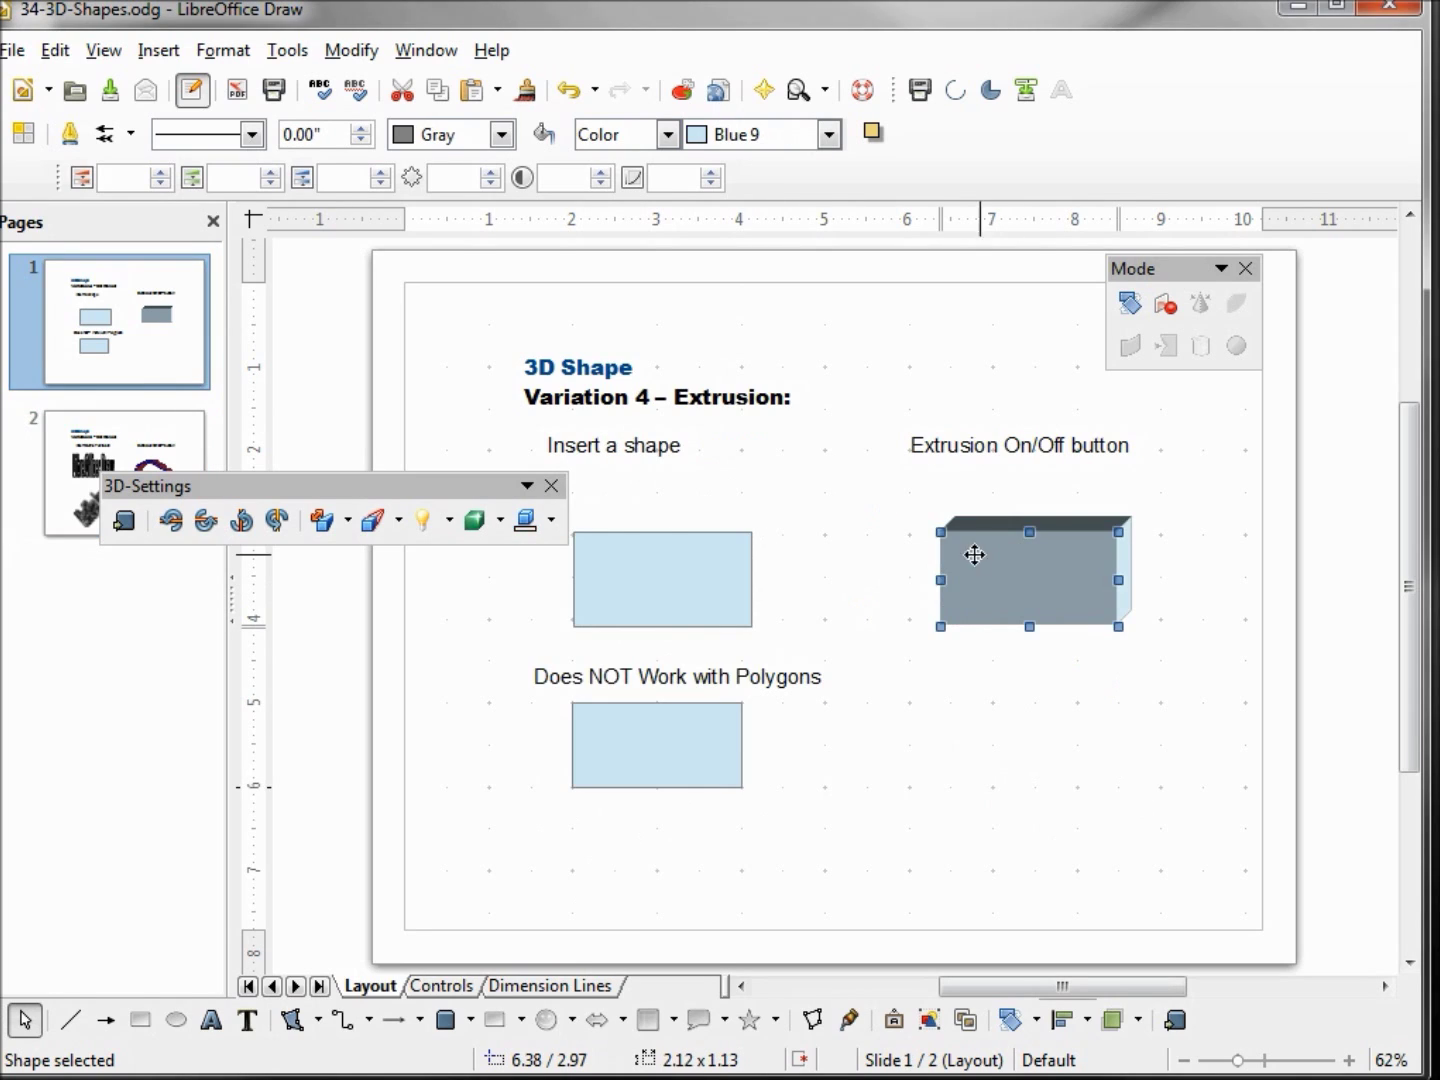
click(498, 520)
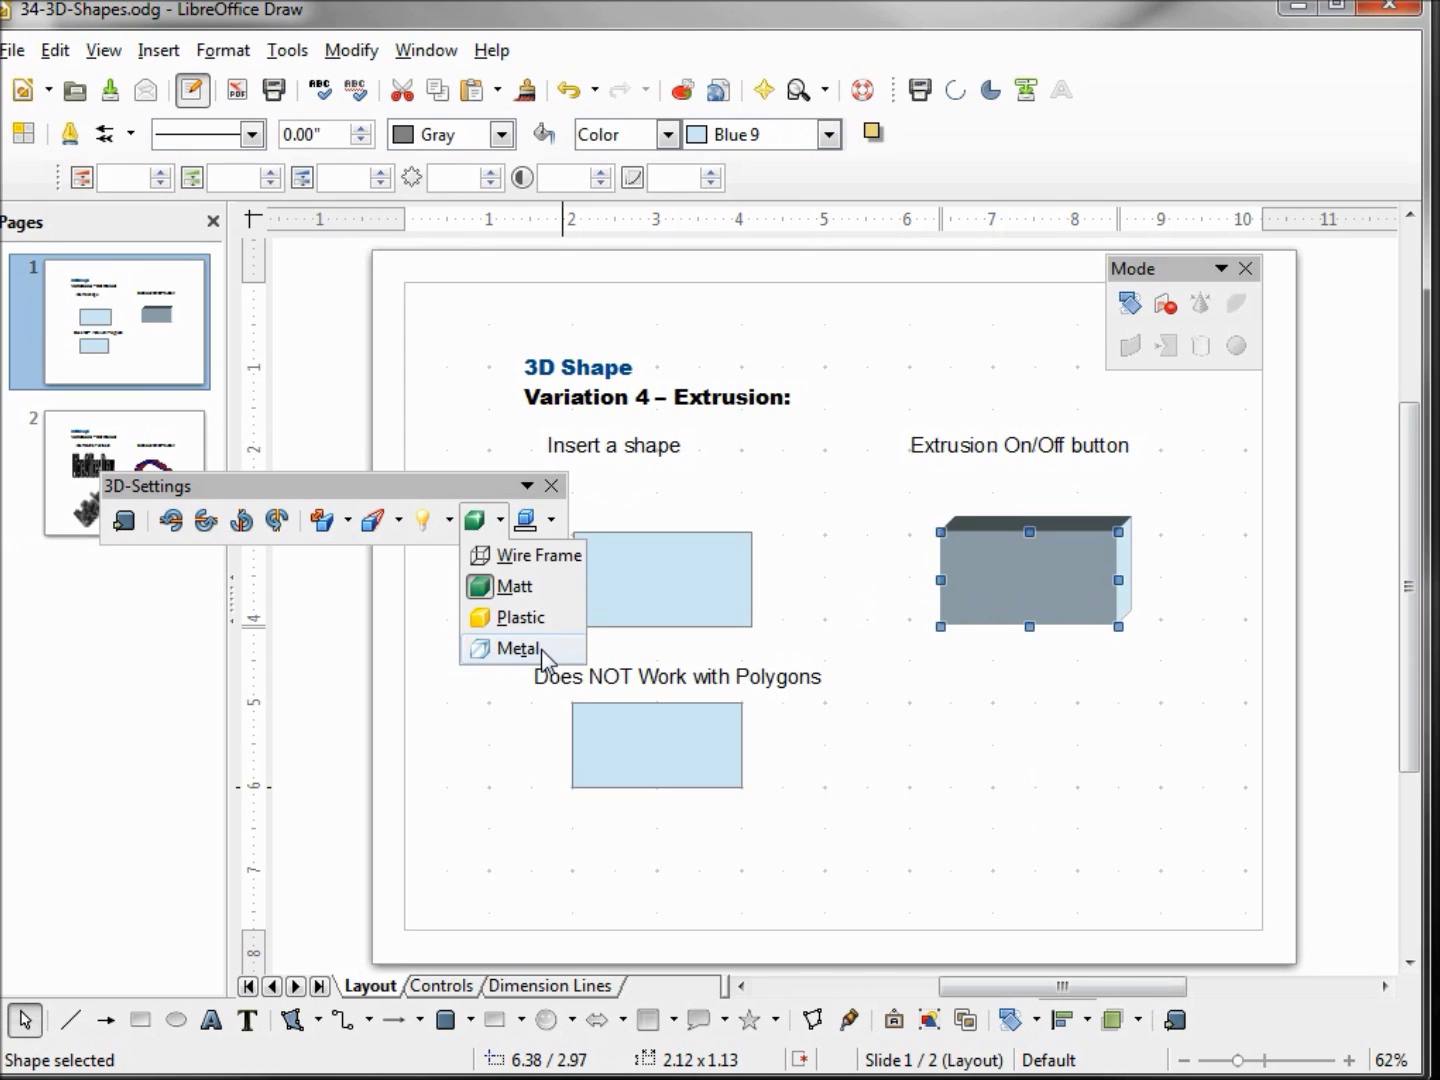
click(489, 52)
click(489, 51)
click(561, 278)
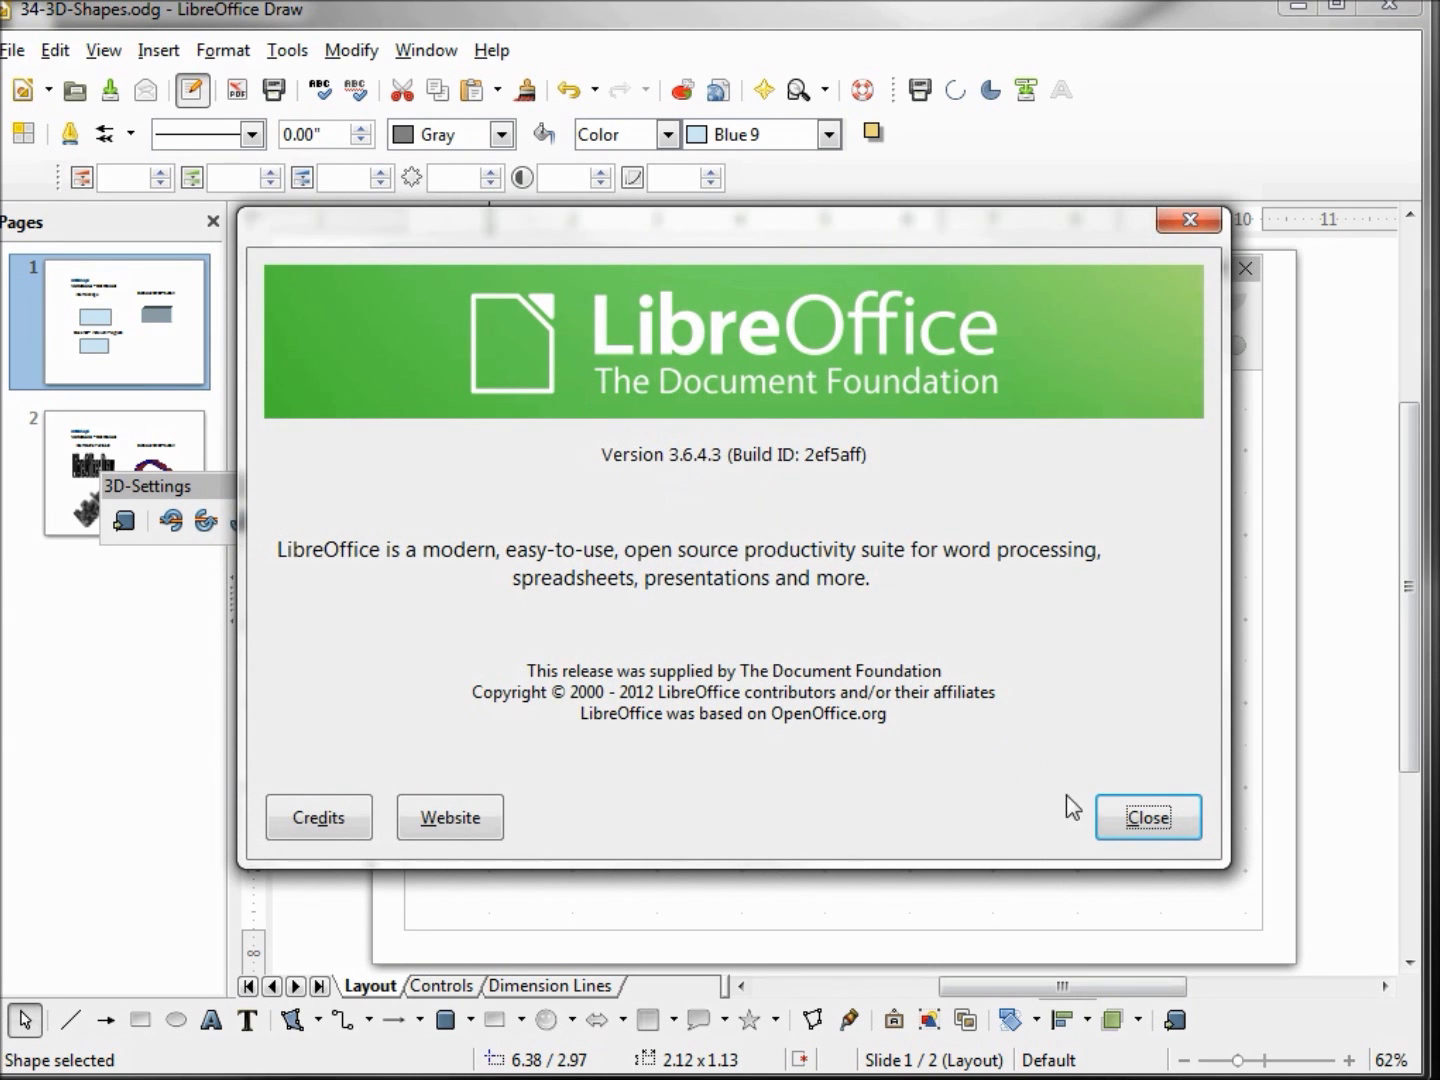
click(1130, 816)
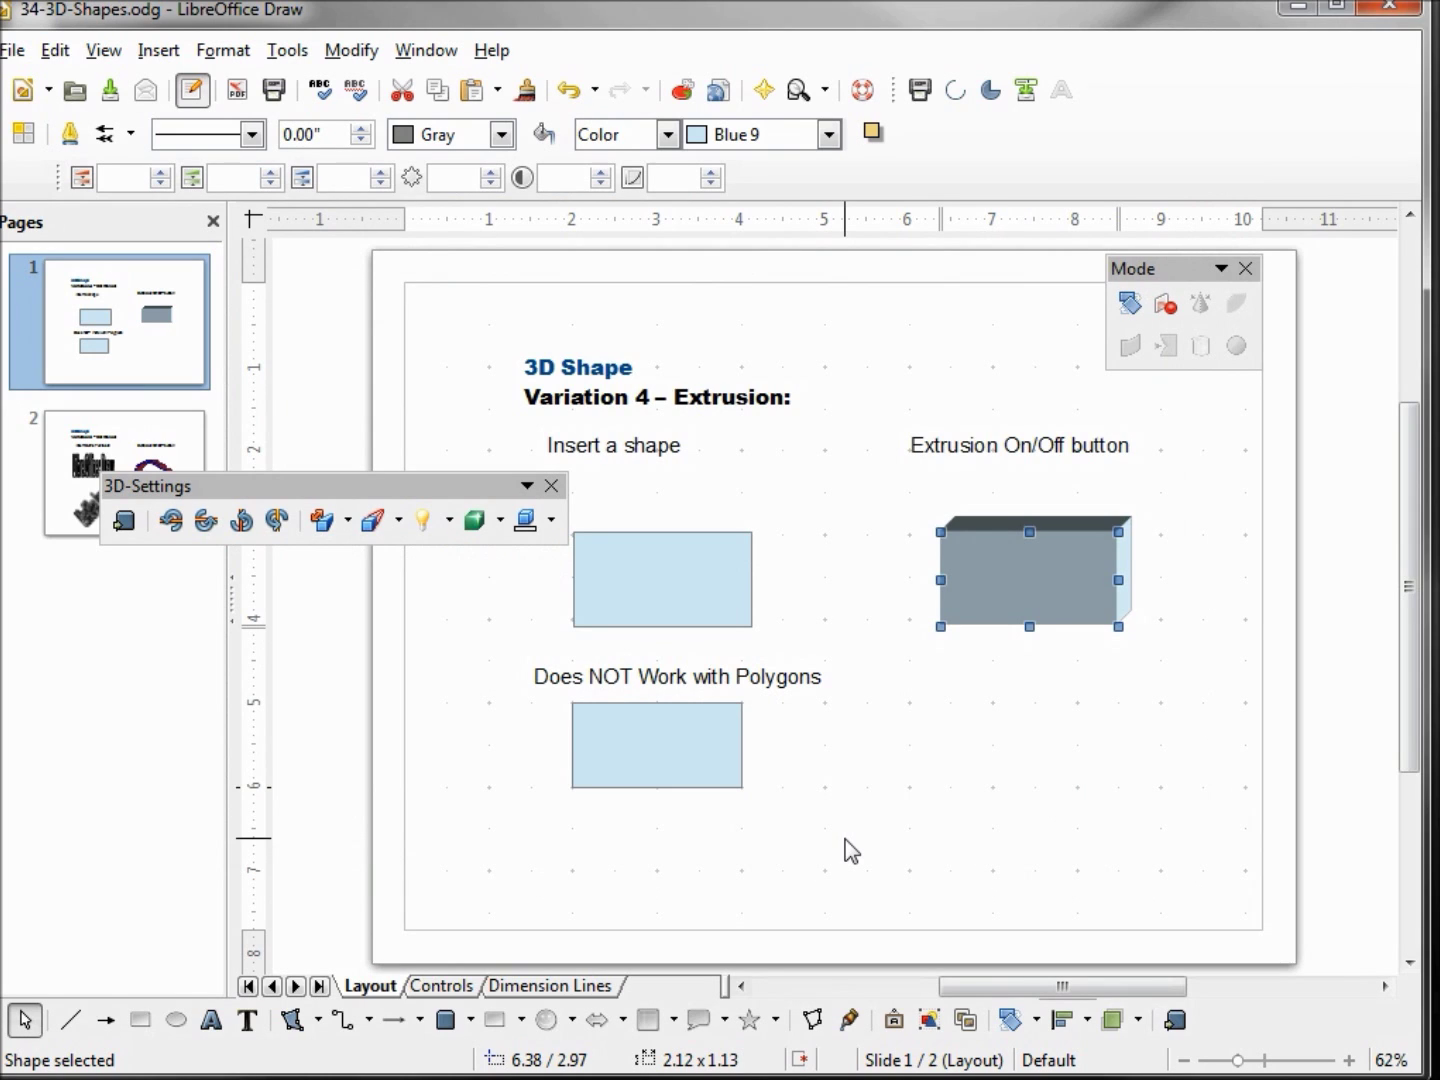
click(499, 520)
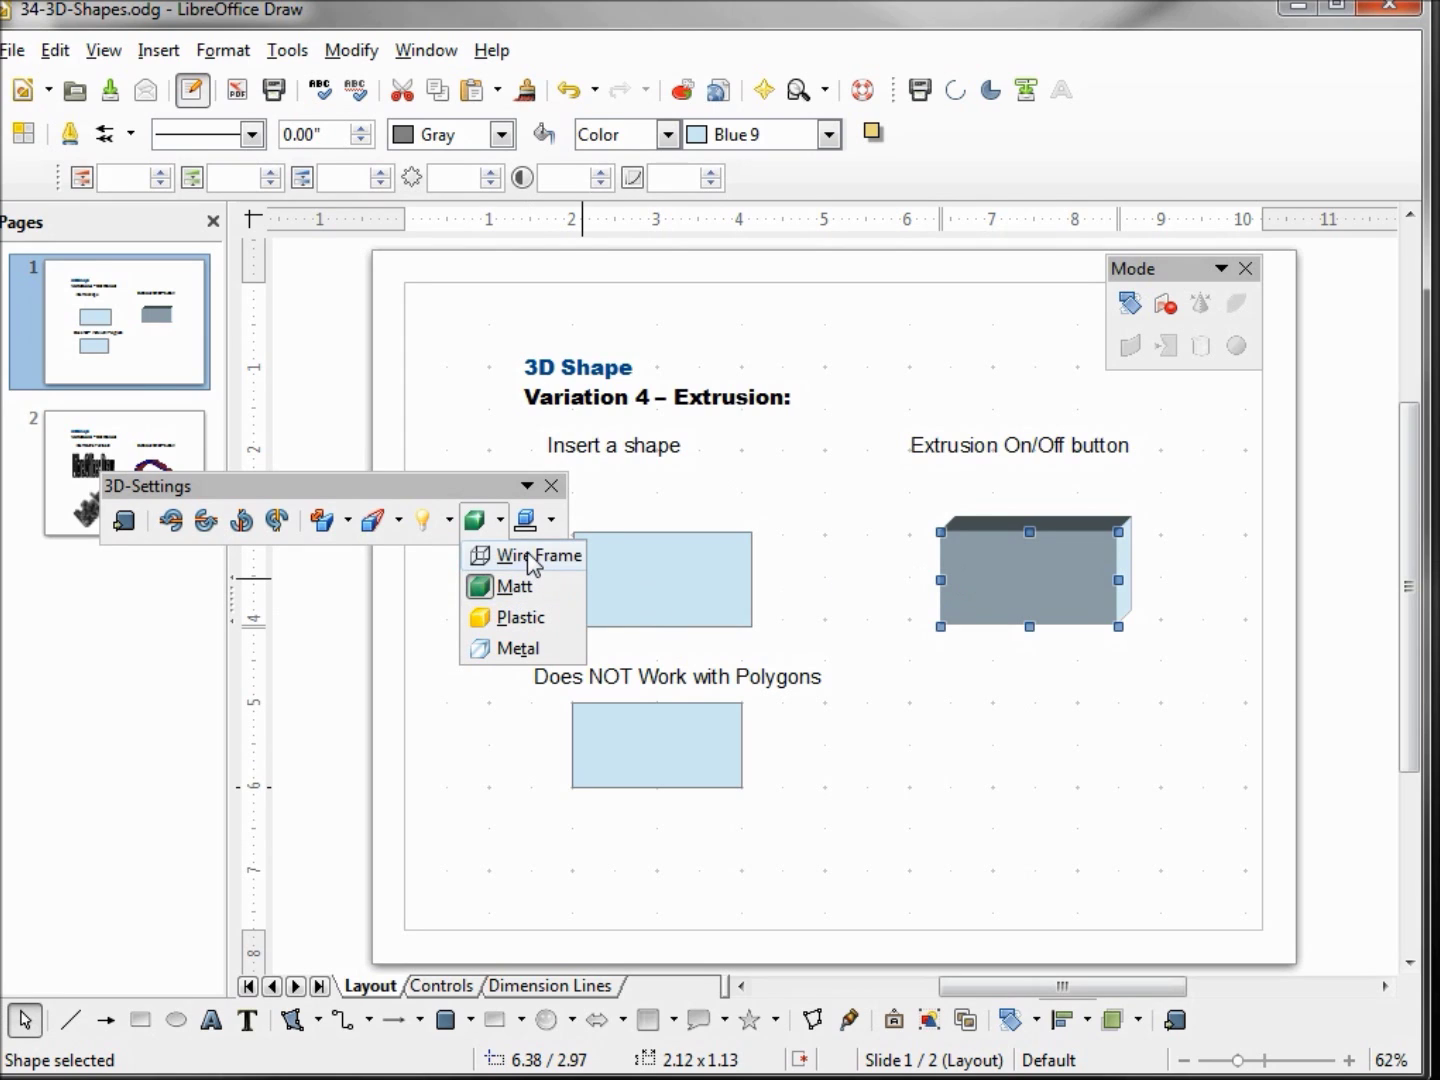
Step: Render slide 1's box as a wire frame and tilt it down, then up
click(528, 556)
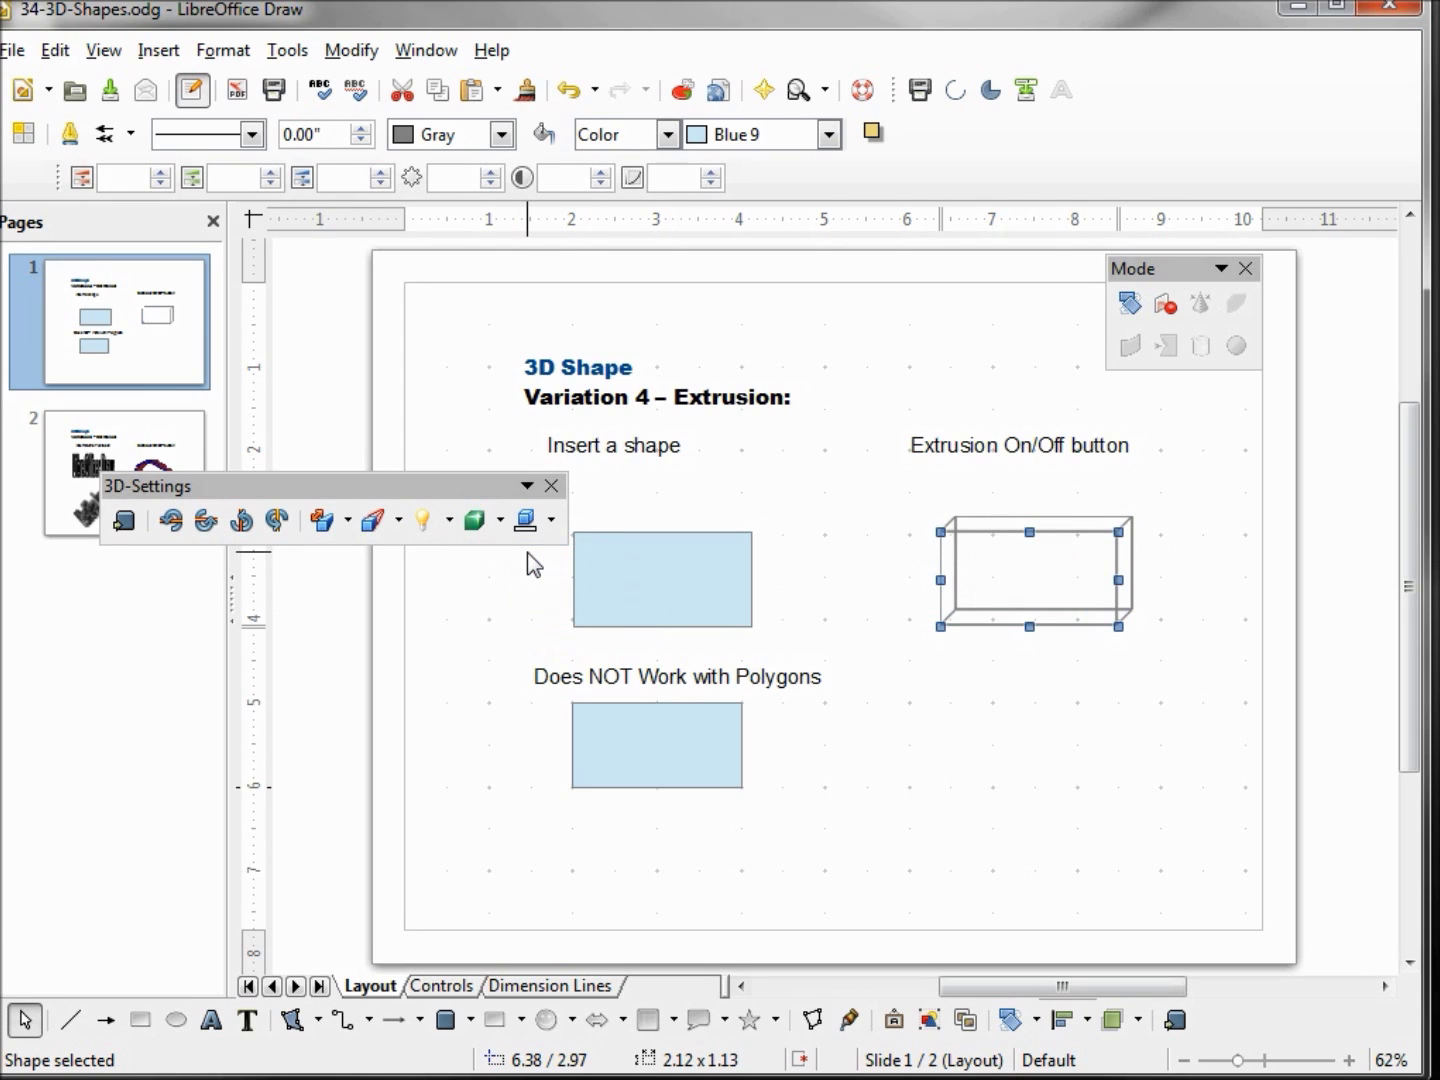
click(173, 520)
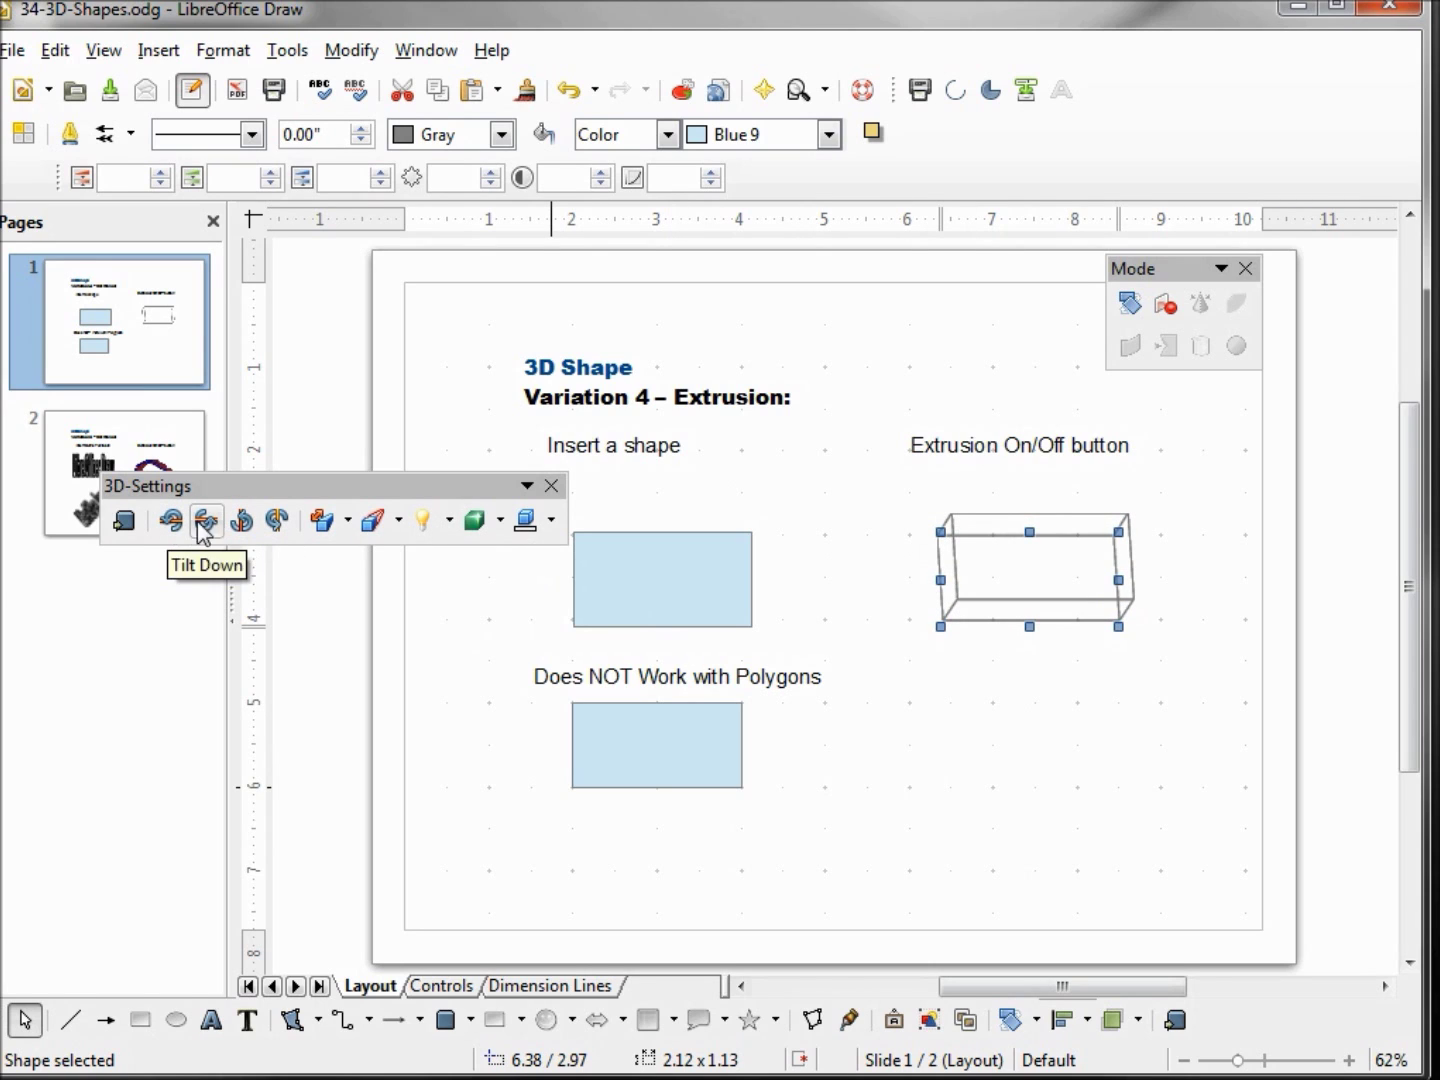
click(242, 519)
click(243, 521)
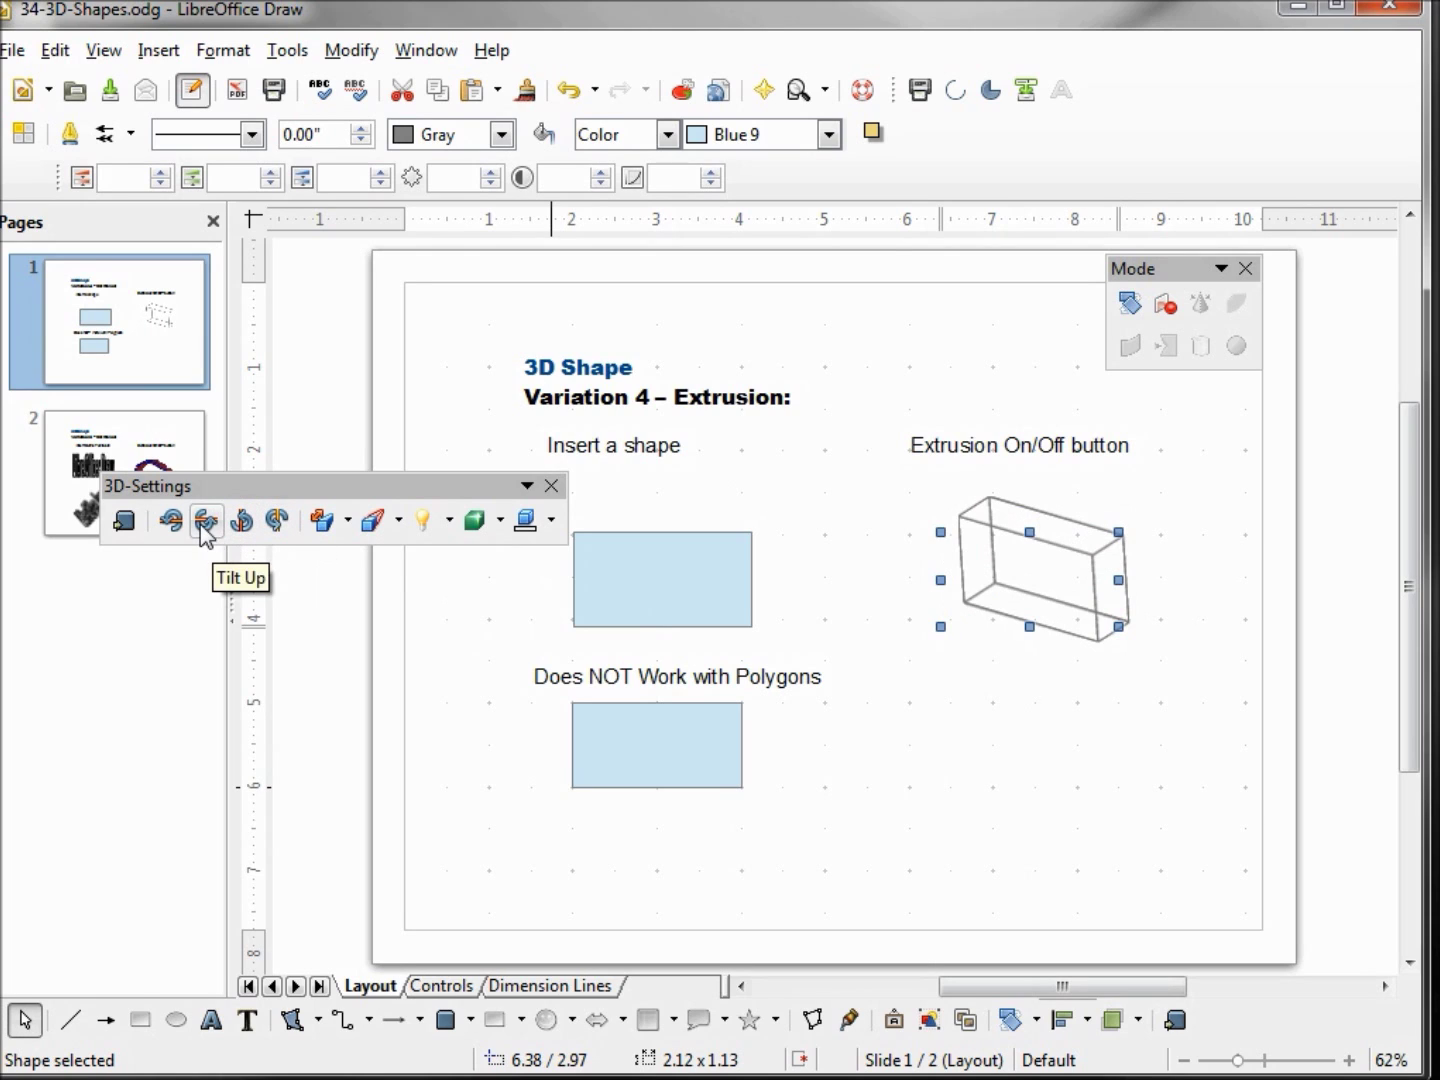
click(205, 524)
click(204, 522)
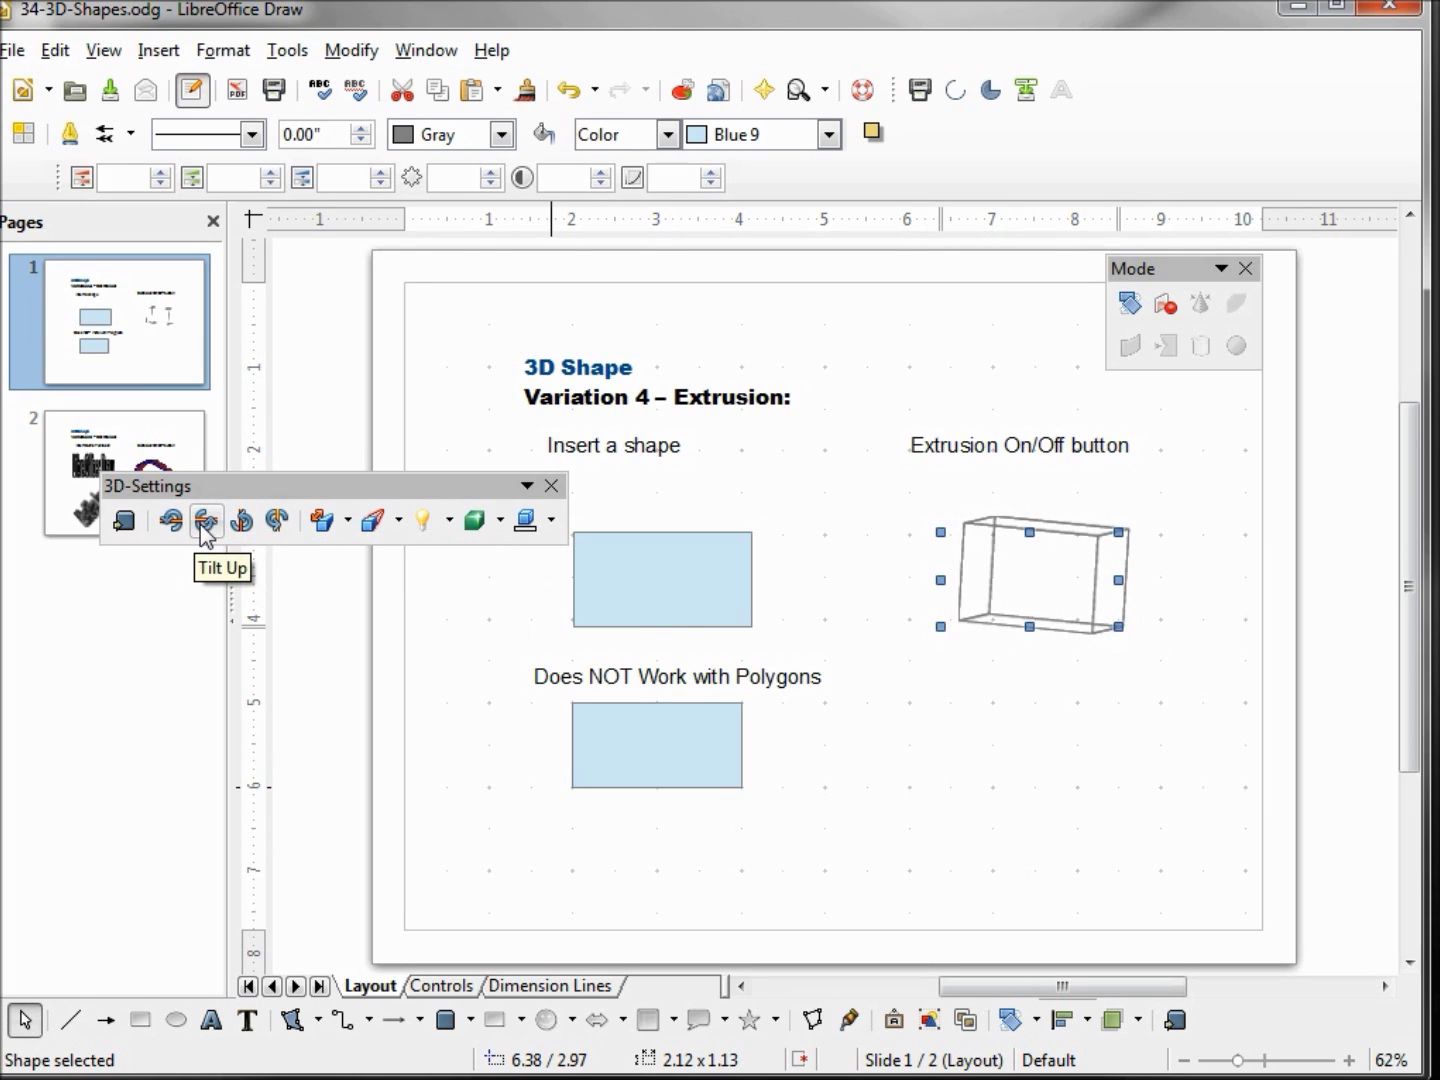